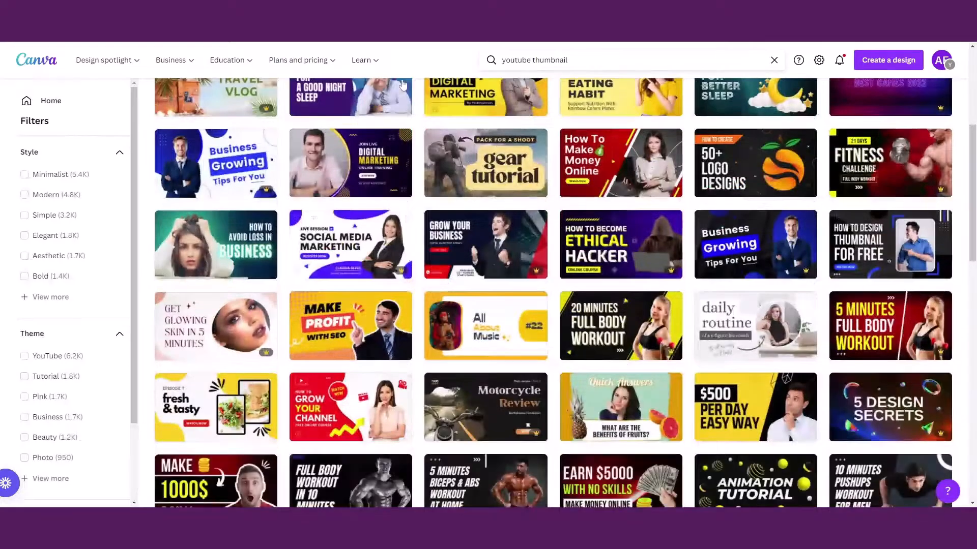
# Step: Browse the YouTube thumbnail templates and create a blank YouTube Thumbnail design
pyautogui.scroll(-1, 402, 84)
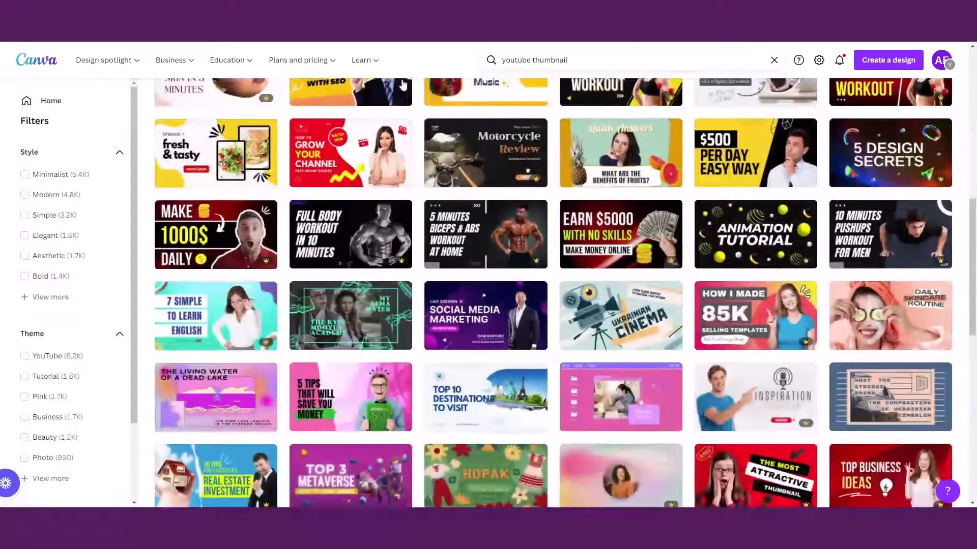
pyautogui.scroll(-3, 402, 84)
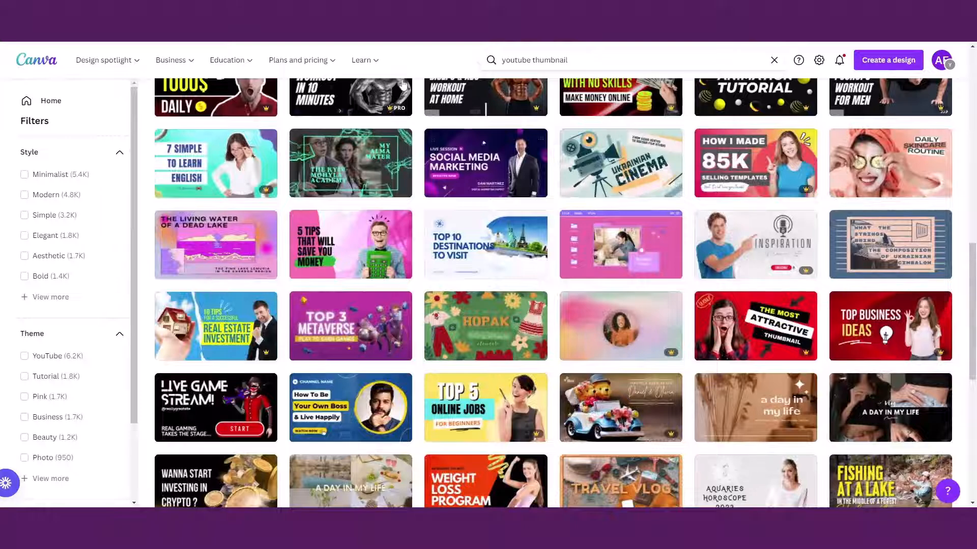
pyautogui.scroll(6, 402, 81)
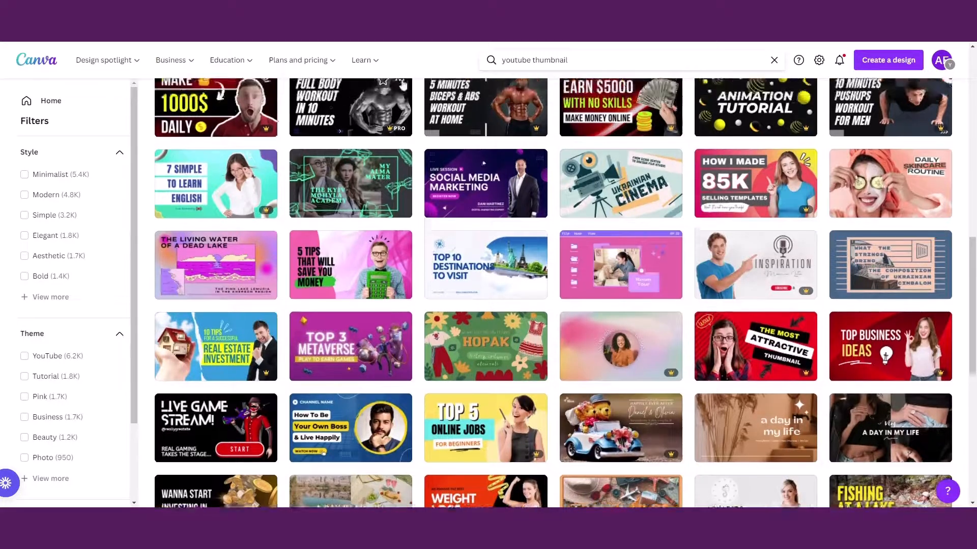
pyautogui.scroll(6, 401, 81)
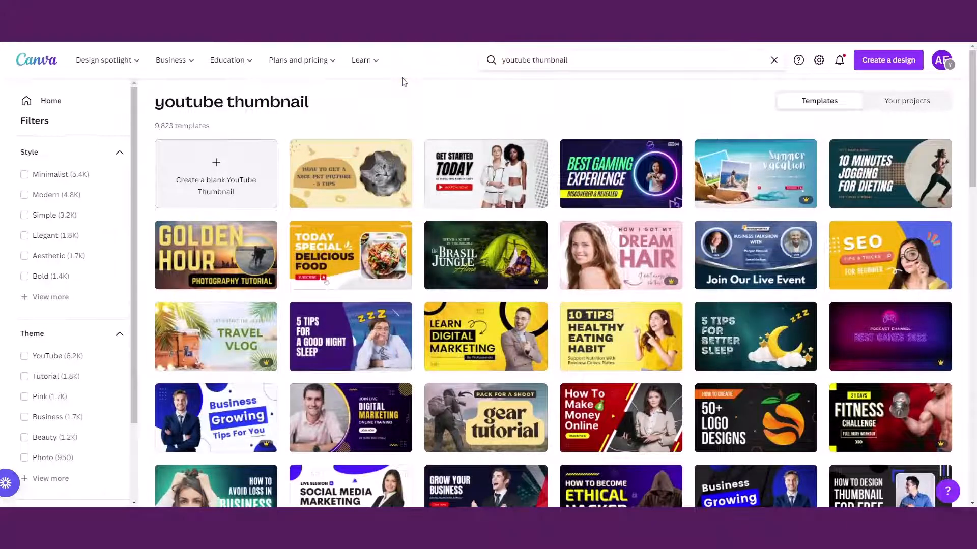
pyautogui.scroll(-1, 402, 82)
pyautogui.scroll(1, 402, 82)
pyautogui.moveTo(488, 366)
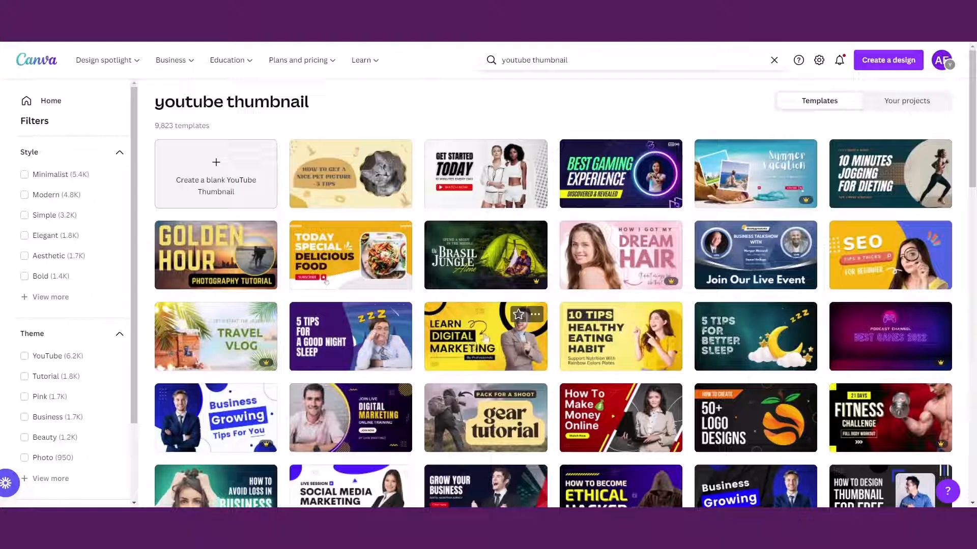
pyautogui.click(217, 169)
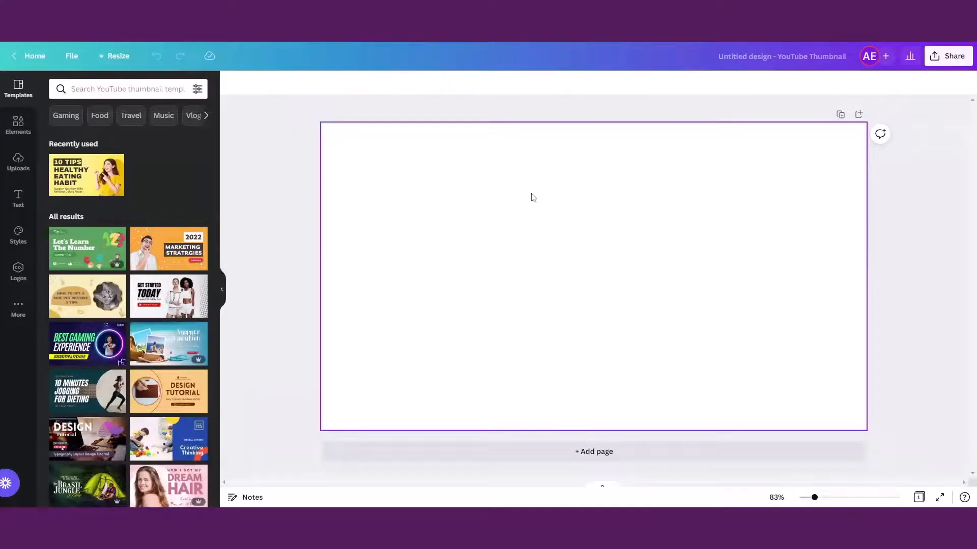
# Step: Apply the "10 Tips Healthy Eating Habit" template to the blank page
pyautogui.scroll(-4, 176, 245)
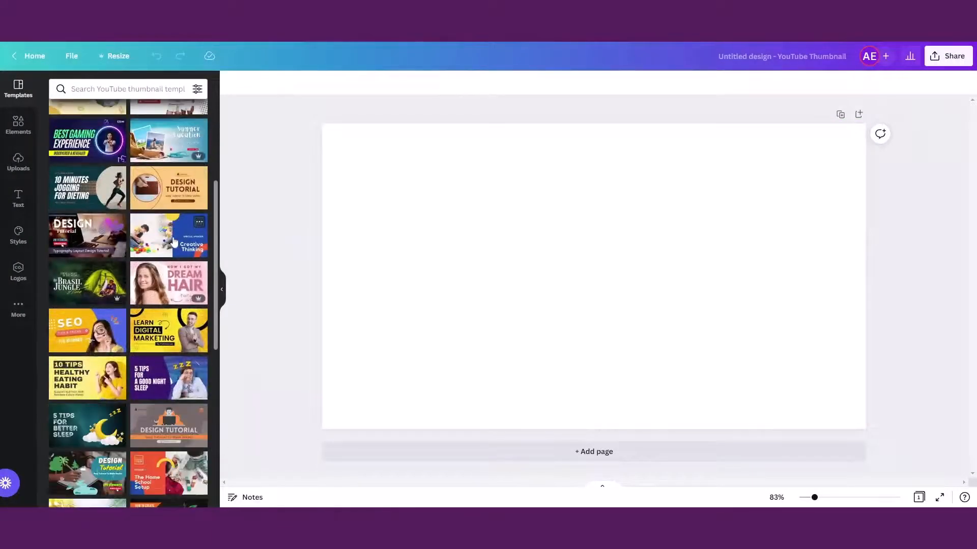
pyautogui.scroll(-3, 176, 246)
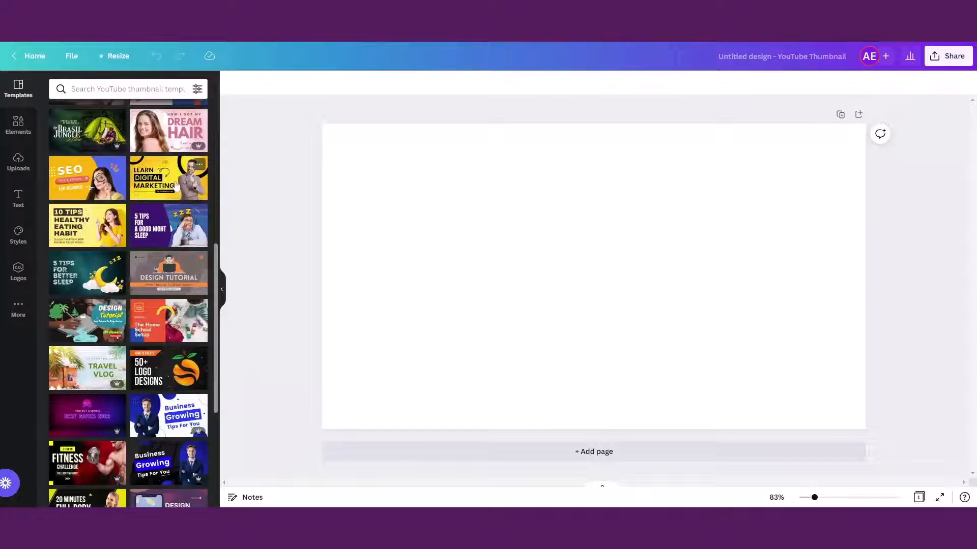
pyautogui.click(91, 232)
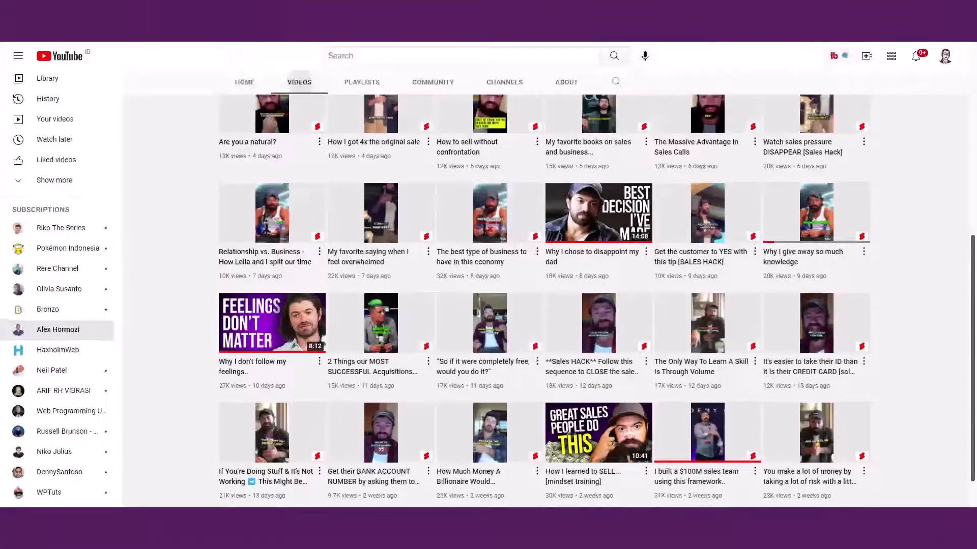
# Step: Look through the Alex Hormozi channel's videos on YouTube for reference thumbnails
pyautogui.scroll(2, 711, 168)
pyautogui.scroll(-6, 711, 168)
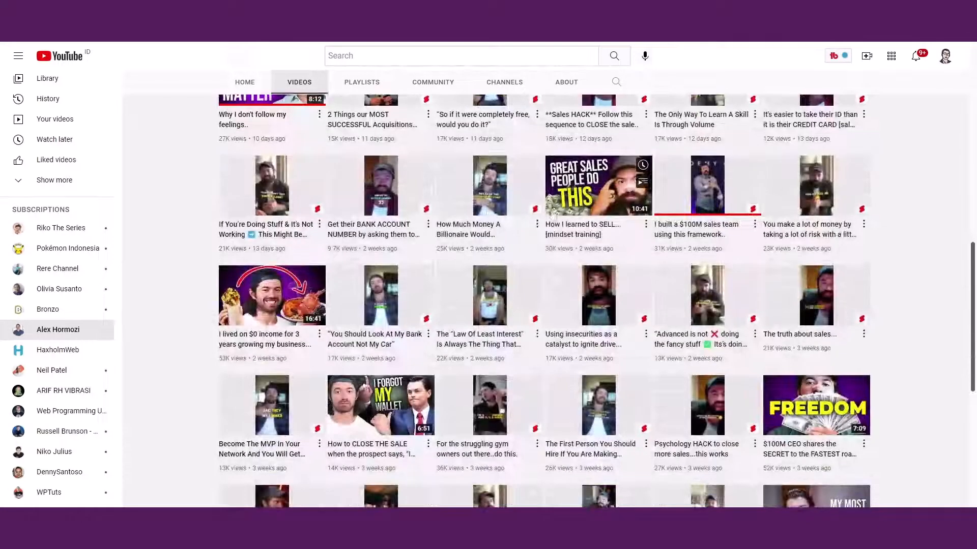
pyautogui.scroll(-6, 852, 345)
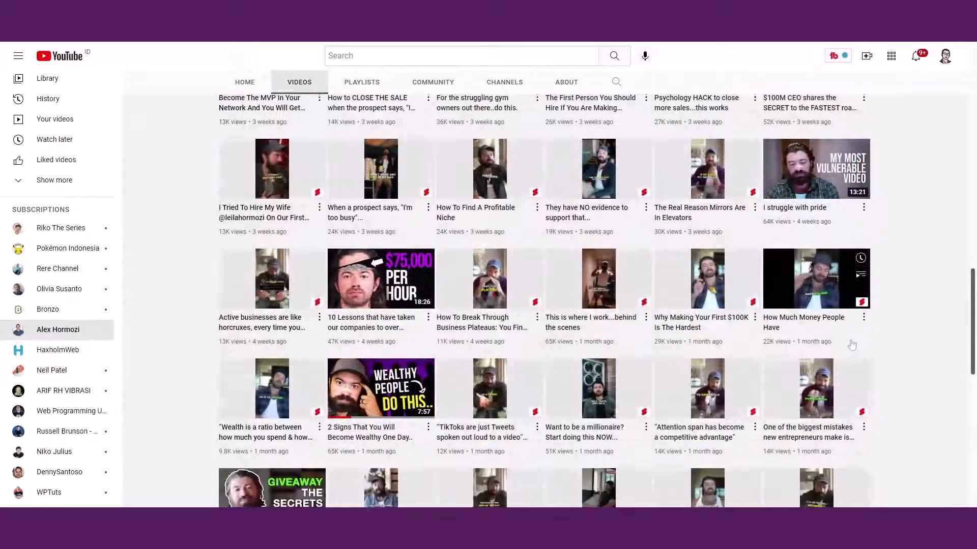
pyautogui.scroll(-3, 852, 345)
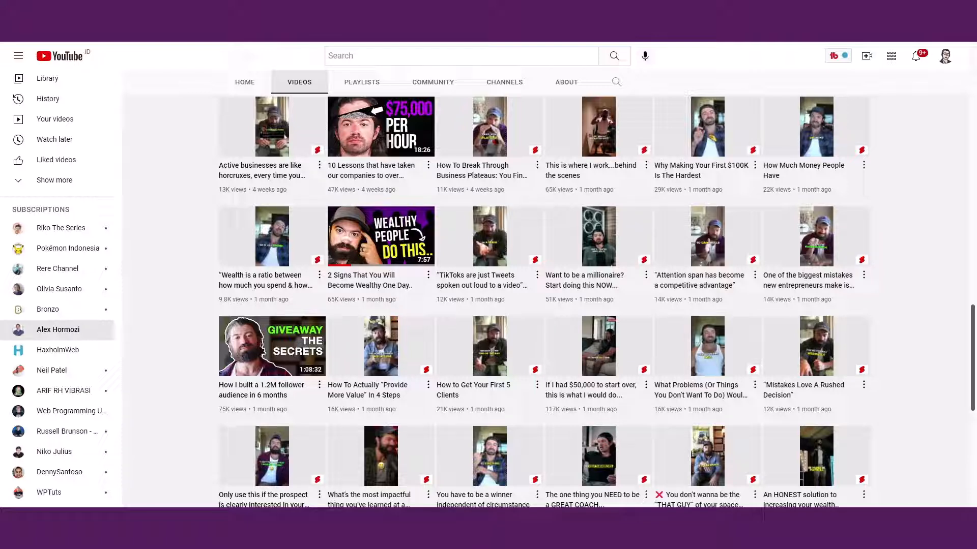
pyautogui.moveTo(365, 282)
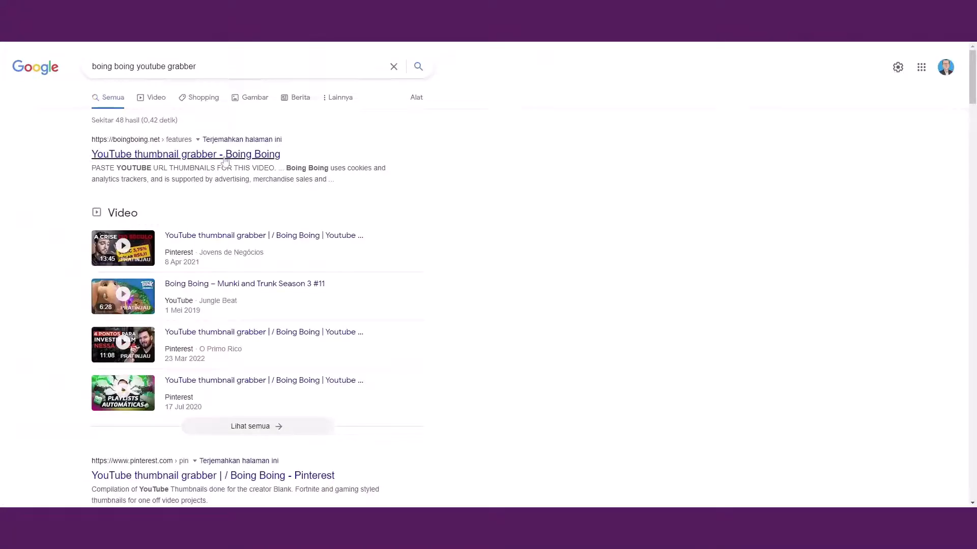
pyautogui.click(225, 157)
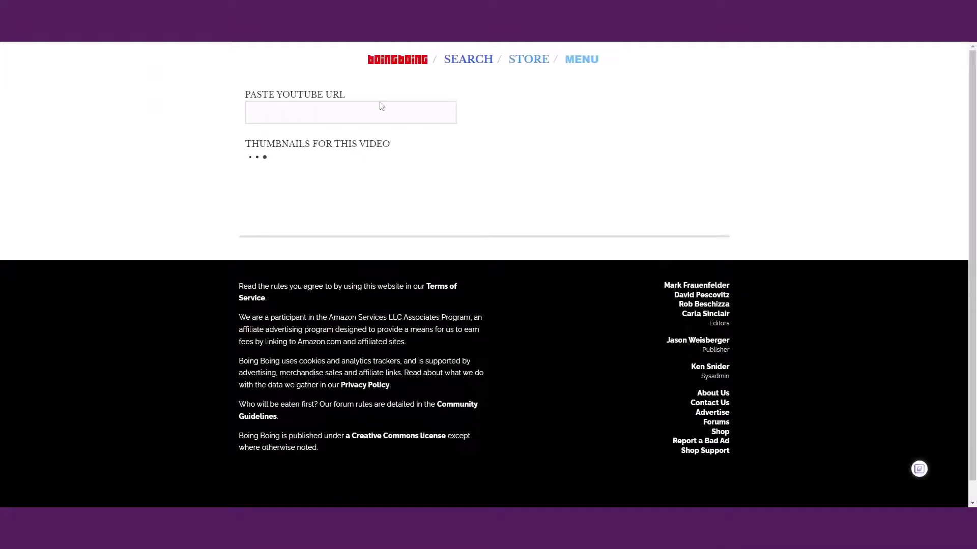
pyautogui.write('https://www.youtube.com/watch?v=pmxzhyF0NrE&t=109s')
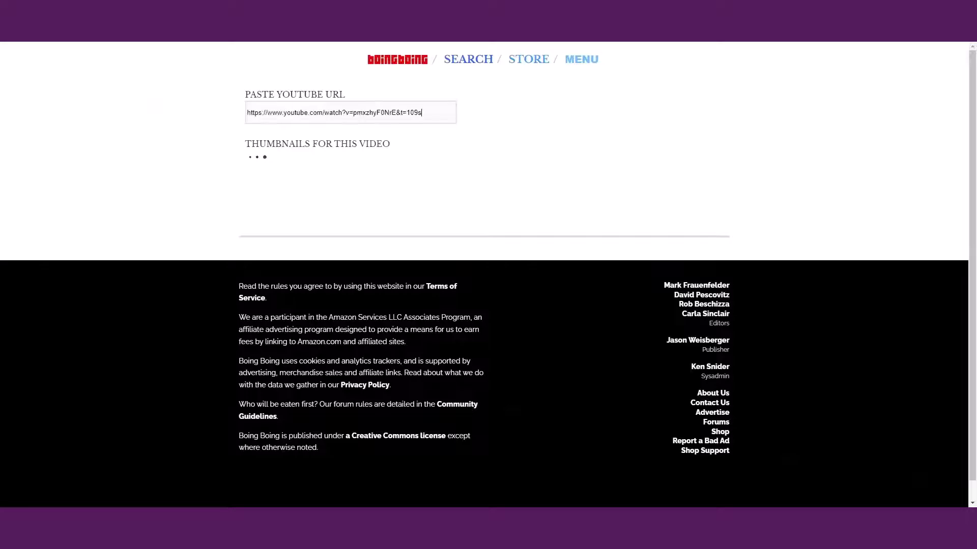
pyautogui.scroll(-10, 617, 166)
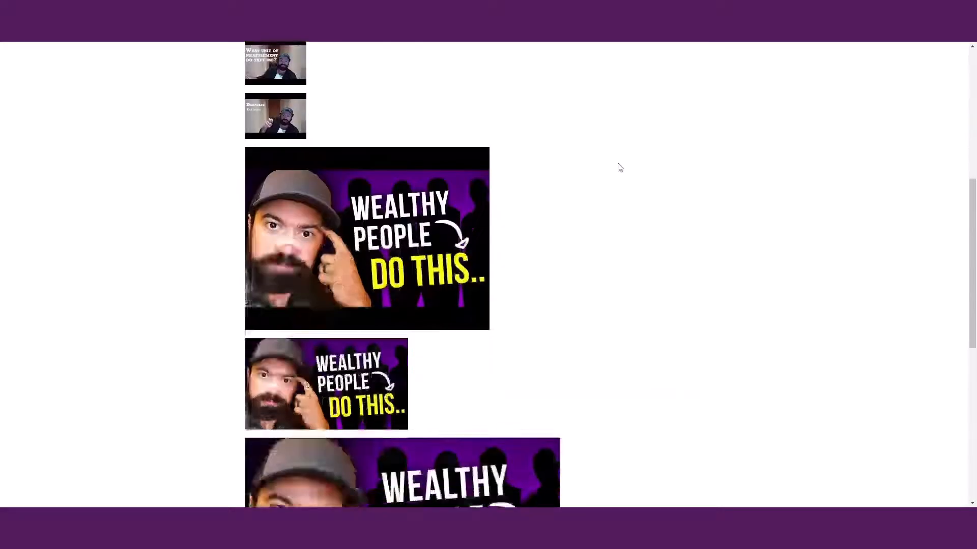
pyautogui.scroll(6, 618, 158)
pyautogui.scroll(-4, 618, 158)
pyautogui.scroll(2, 618, 158)
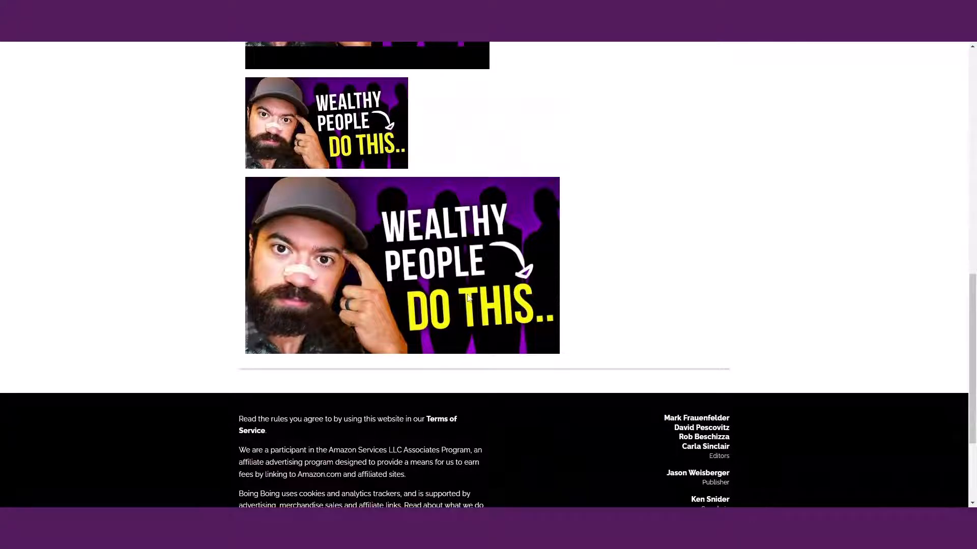
pyautogui.scroll(-1, 593, 243)
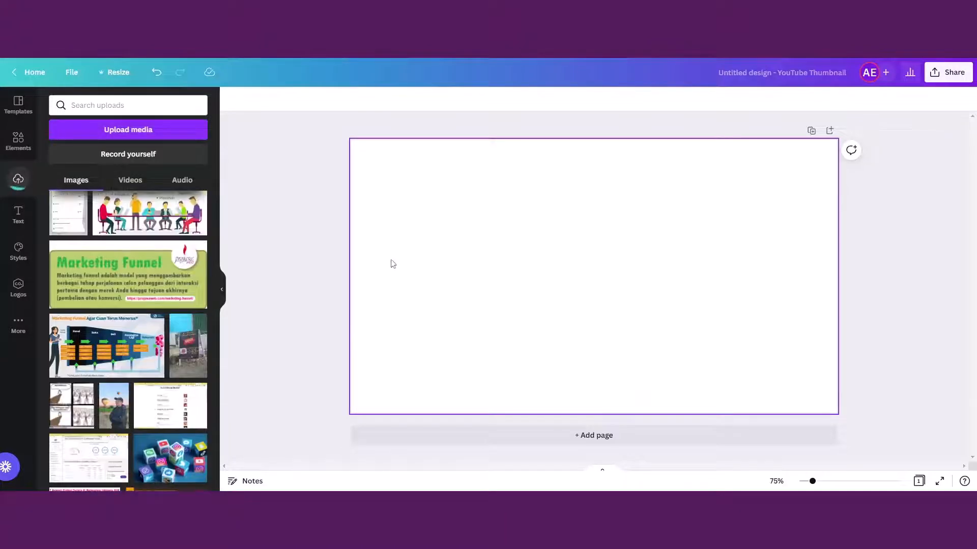
# Step: Add the uploaded "Wealthy people do this.." image to the Canva page and place it in the page's upper right area
pyautogui.scroll(3, 94, 252)
pyautogui.scroll(10, 94, 252)
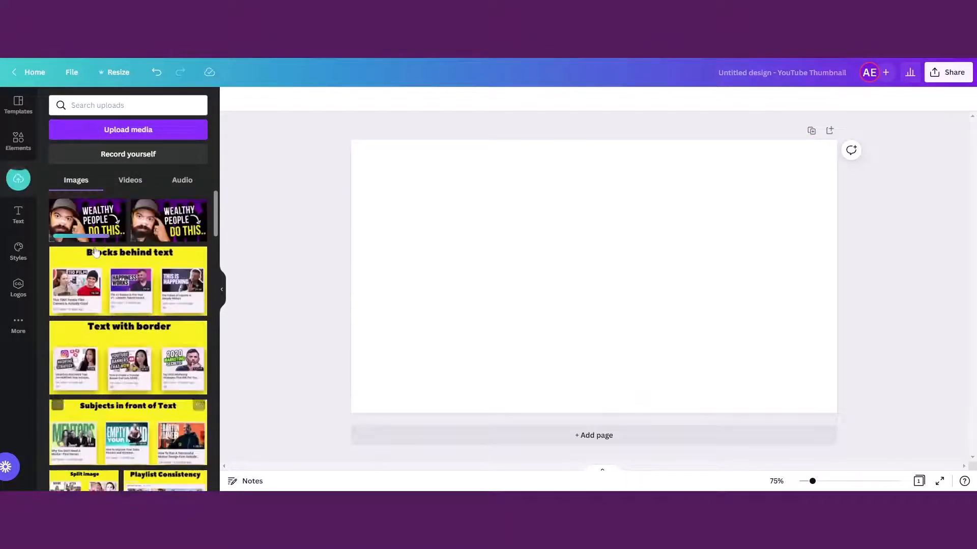
pyautogui.click(167, 229)
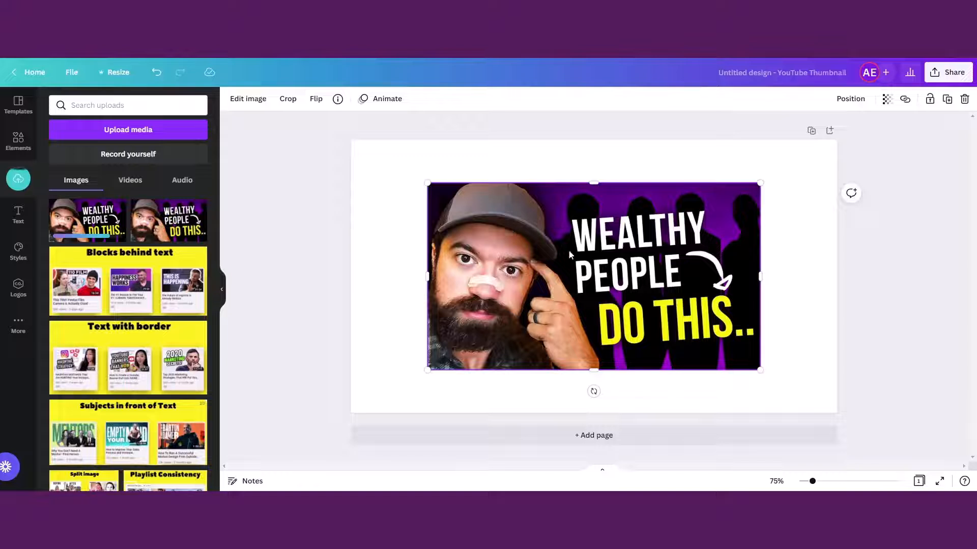
pyautogui.moveTo(564, 252); pyautogui.dragTo(627, 218)
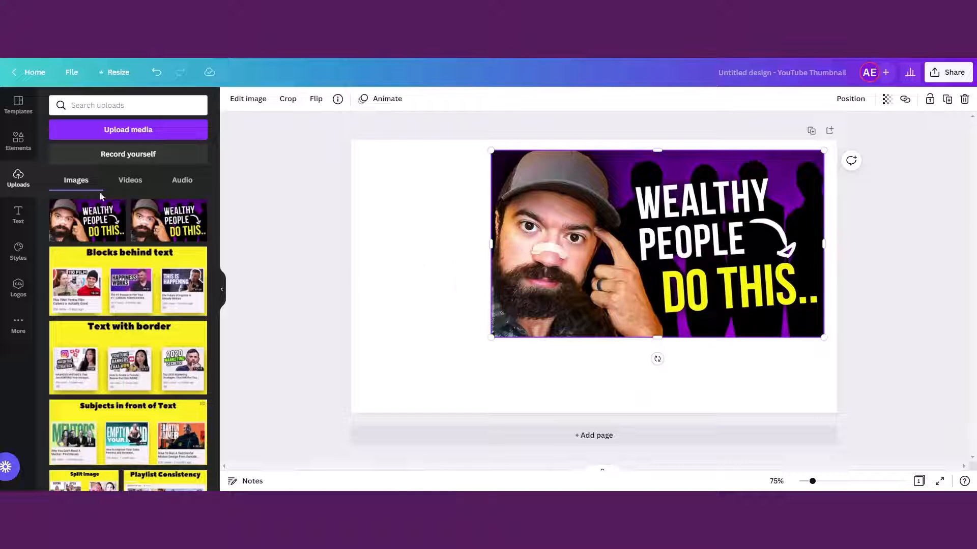
# Step: Add the uploaded photo of the man in a cap and dark jacket, enlarge it and position it over the page's left half
pyautogui.scroll(-20, 146, 246)
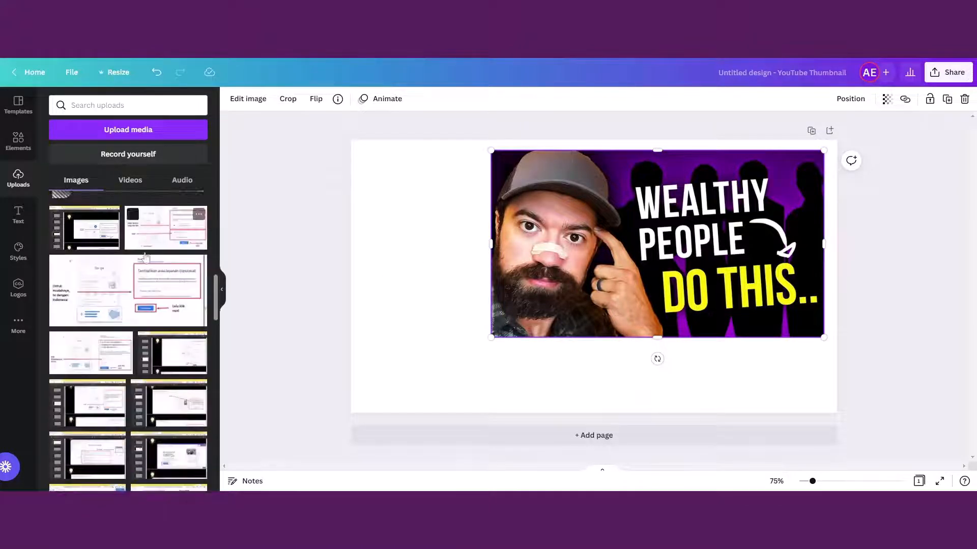
pyautogui.scroll(-5, 144, 258)
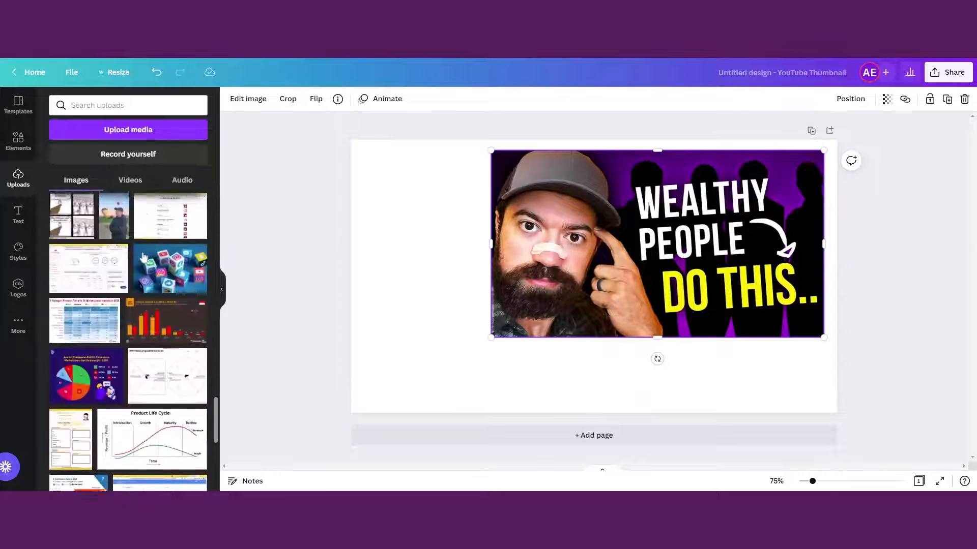
pyautogui.click(119, 266)
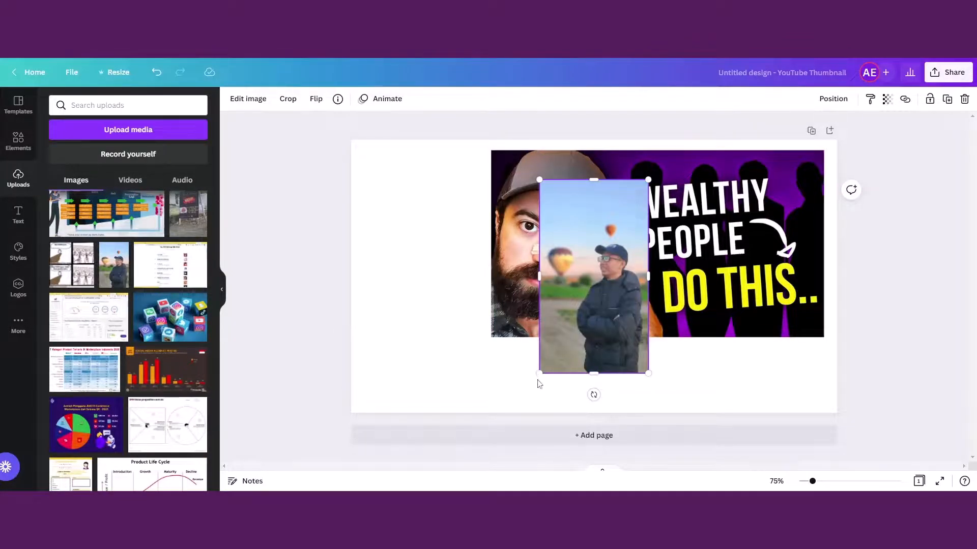
pyautogui.moveTo(540, 373); pyautogui.dragTo(433, 462)
pyautogui.moveTo(572, 277); pyautogui.dragTo(476, 240)
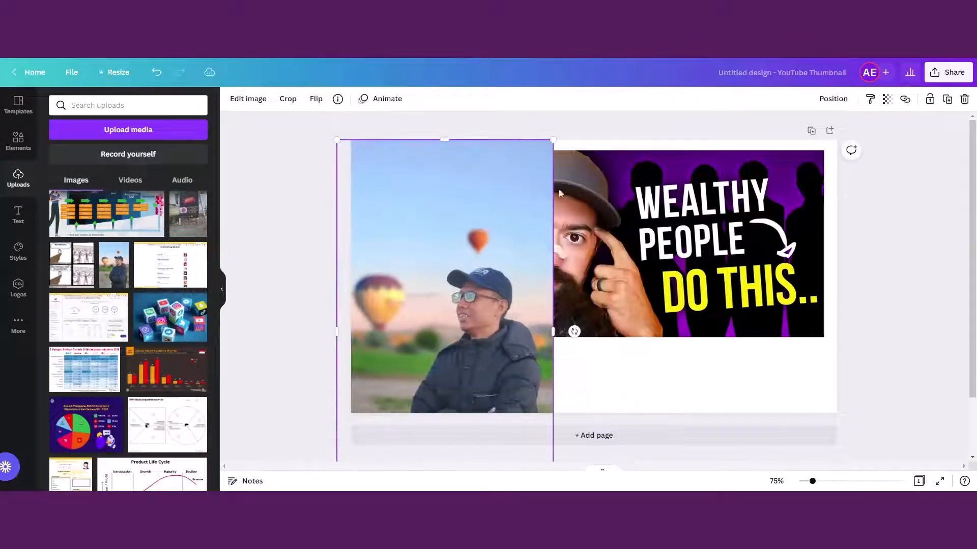
pyautogui.moveTo(552, 142); pyautogui.dragTo(669, 60)
pyautogui.moveTo(567, 231); pyautogui.dragTo(497, 231)
# Step: Flip the man's photo horizontally and shift it right so its edge aligns with the page's left border
pyautogui.click(316, 99)
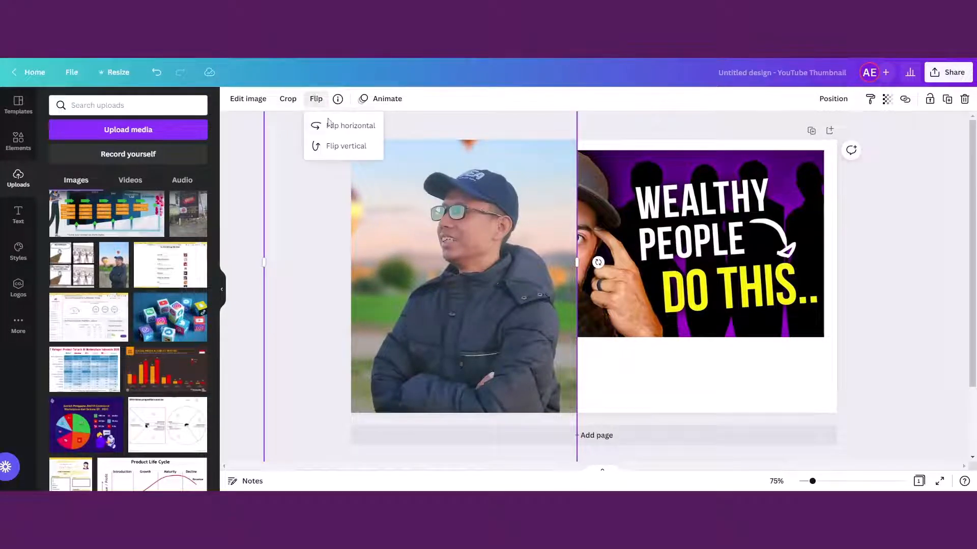
pyautogui.click(355, 128)
pyautogui.moveTo(459, 271); pyautogui.dragTo(546, 271)
# Step: Add the text "remove.bg" and place it below the reference thumbnail in the page's lower right corner
pyautogui.write('tremove.bg')
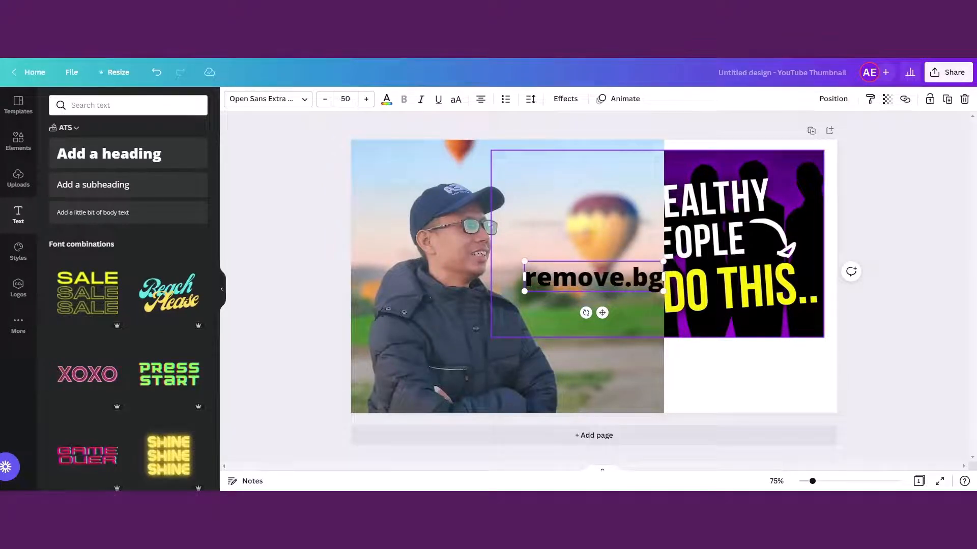
pyautogui.click(884, 372)
pyautogui.moveTo(597, 278)
pyautogui.mouseDown()
pyautogui.moveTo(782, 377)
pyautogui.moveTo(744, 378)
pyautogui.mouseUp()
# Step: Remove the background from the man's photo with Background Remover and nudge the cutout slightly down and left
pyautogui.click(508, 275)
pyautogui.click(248, 99)
pyautogui.click(74, 189)
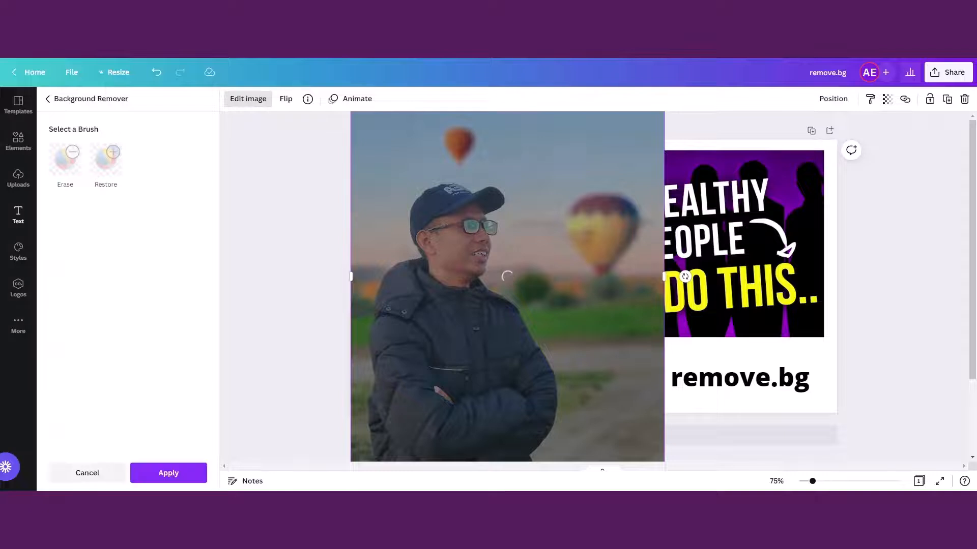
pyautogui.scroll(-2, 518, 166)
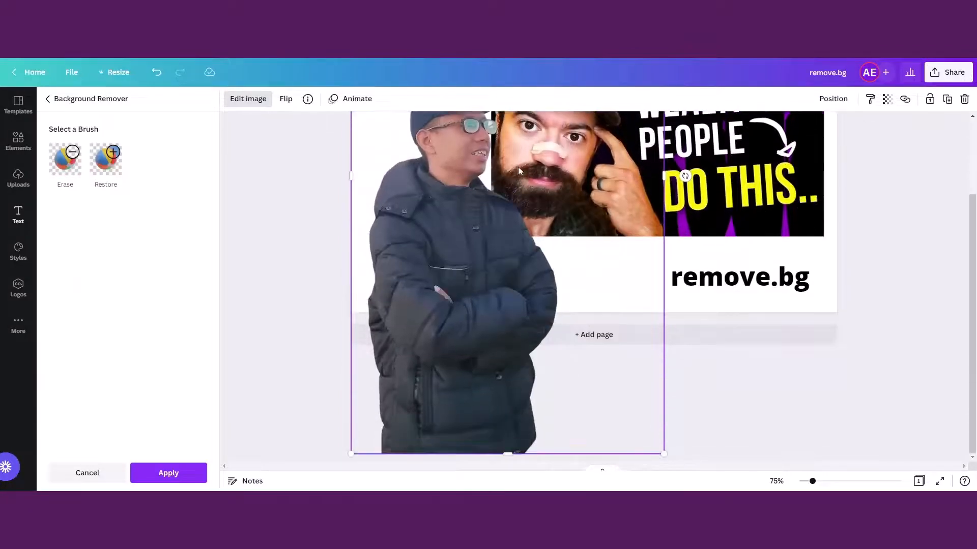
pyautogui.scroll(2, 518, 167)
pyautogui.moveTo(463, 255); pyautogui.dragTo(458, 281)
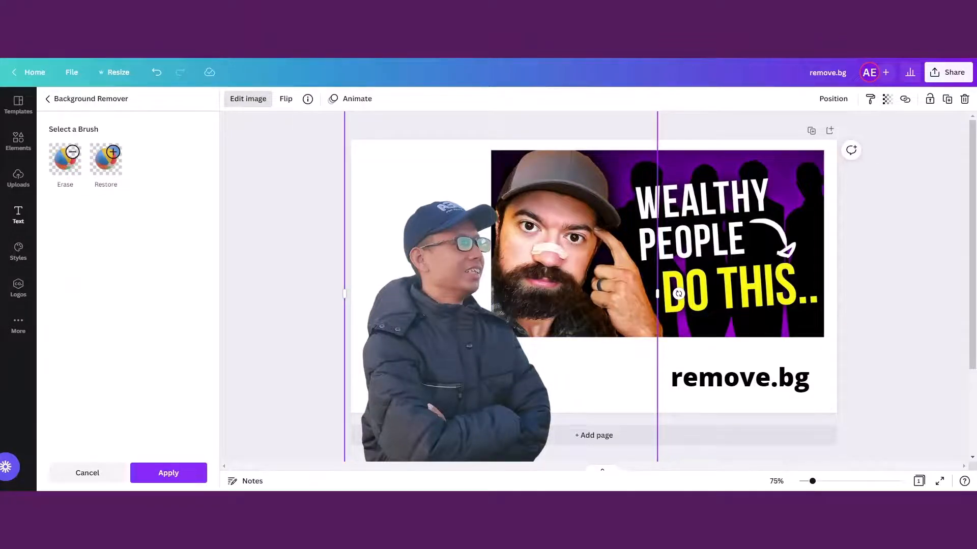
# Step: Enlarge the man's cutout so his head and shoulders fill the page's left half, reposition it and leave the Background Remover
pyautogui.moveTo(813, 481)
pyautogui.mouseDown()
pyautogui.moveTo(815, 498)
pyautogui.moveTo(804, 498)
pyautogui.mouseUp()
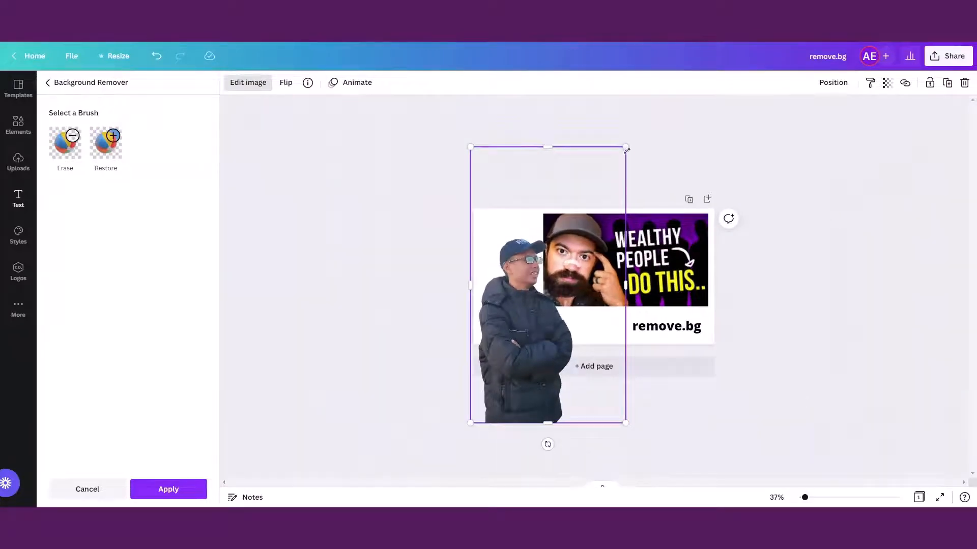
pyautogui.moveTo(622, 150); pyautogui.dragTo(741, 45)
pyautogui.moveTo(532, 220); pyautogui.dragTo(499, 336)
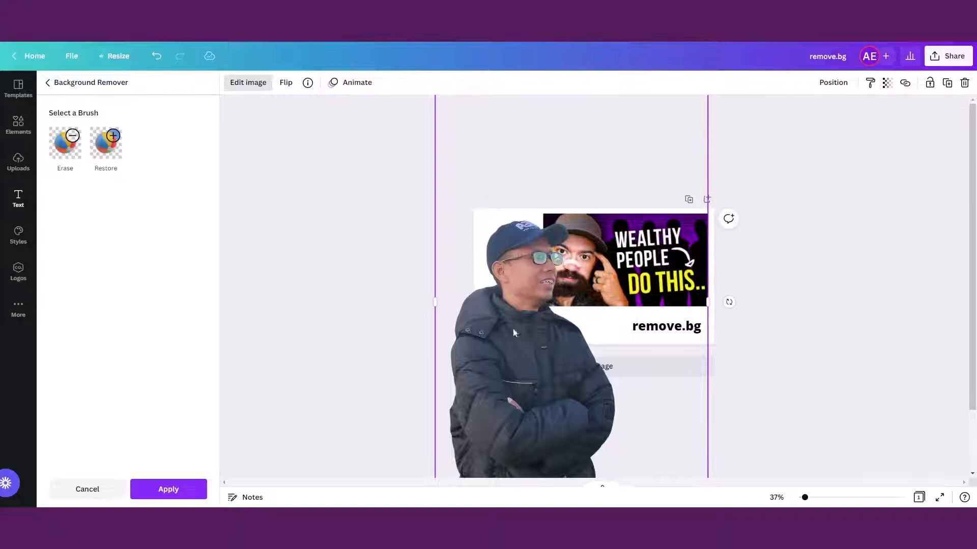
pyautogui.scroll(-3, 635, 264)
pyautogui.scroll(3, 636, 264)
pyautogui.scroll(-3, 696, 373)
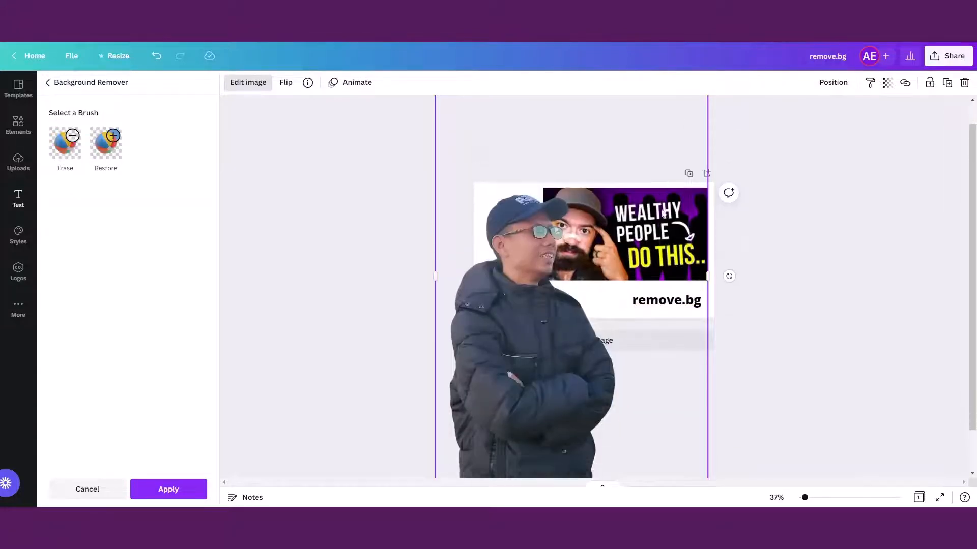
pyautogui.moveTo(707, 464); pyautogui.dragTo(764, 260)
pyautogui.moveTo(507, 324)
pyautogui.mouseDown()
pyautogui.moveTo(521, 322)
pyautogui.moveTo(497, 322)
pyautogui.mouseUp()
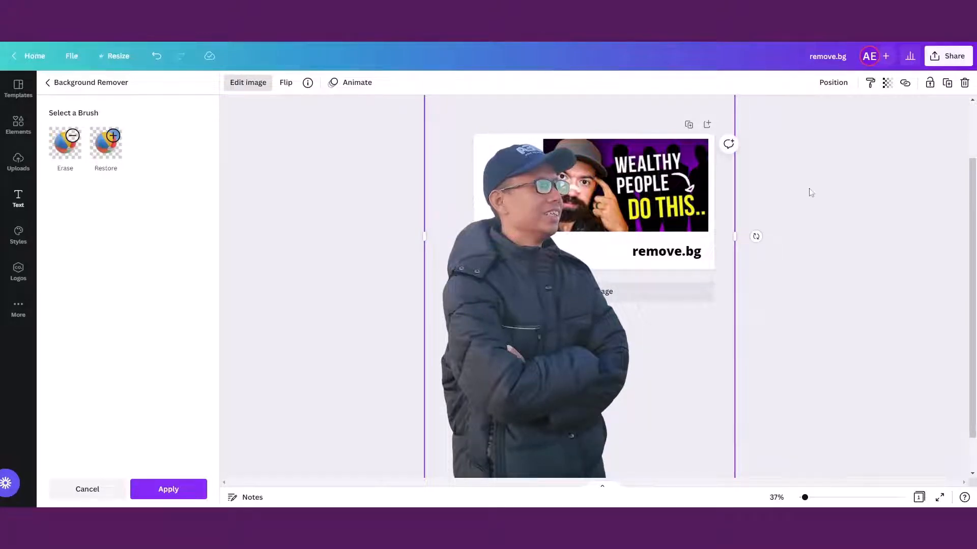
pyautogui.click(877, 164)
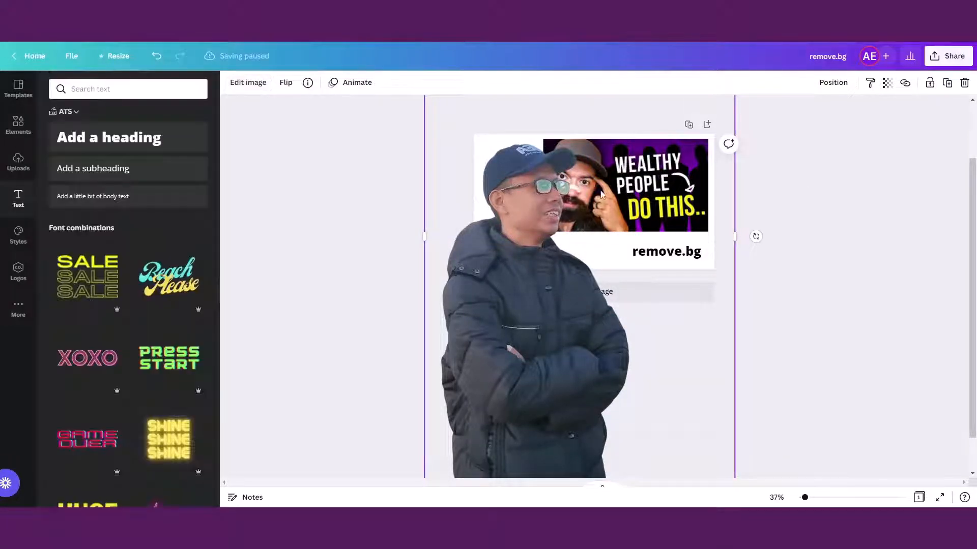
# Step: Set the man's cutout as the page background and place the slightly enlarged reference thumbnail in front of it, towards the page's right side
pyautogui.click(769, 193)
pyautogui.click(518, 287)
pyautogui.moveTo(626, 258); pyautogui.dragTo(559, 295)
pyautogui.moveTo(638, 251)
pyautogui.mouseDown()
pyautogui.moveTo(713, 209)
pyautogui.moveTo(726, 218)
pyautogui.moveTo(633, 251)
pyautogui.moveTo(685, 250)
pyautogui.moveTo(608, 251)
pyautogui.moveTo(581, 209)
pyautogui.moveTo(626, 251)
pyautogui.mouseUp()
pyautogui.moveTo(830, 499); pyautogui.dragTo(814, 502)
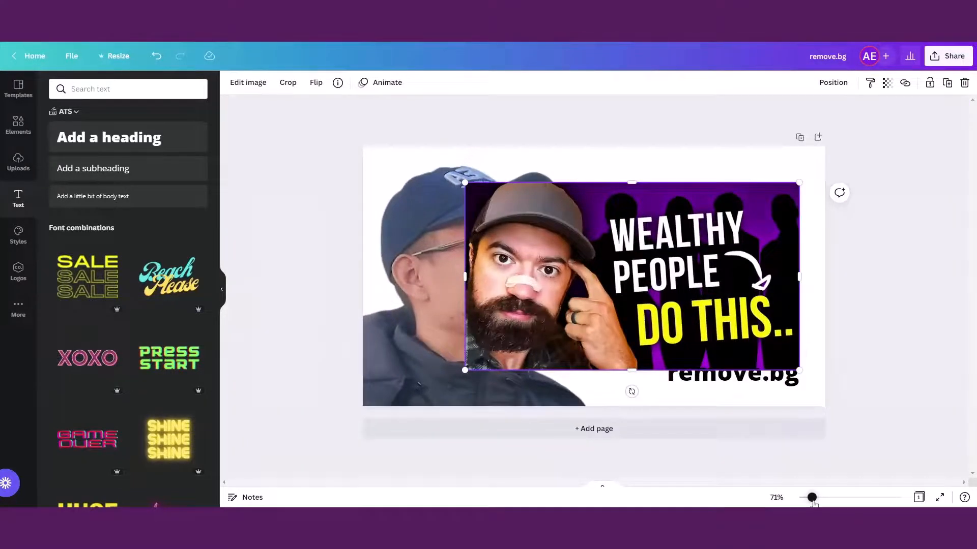
# Step: Try the blue brand palette colour as the page background and undo it
pyautogui.click(904, 308)
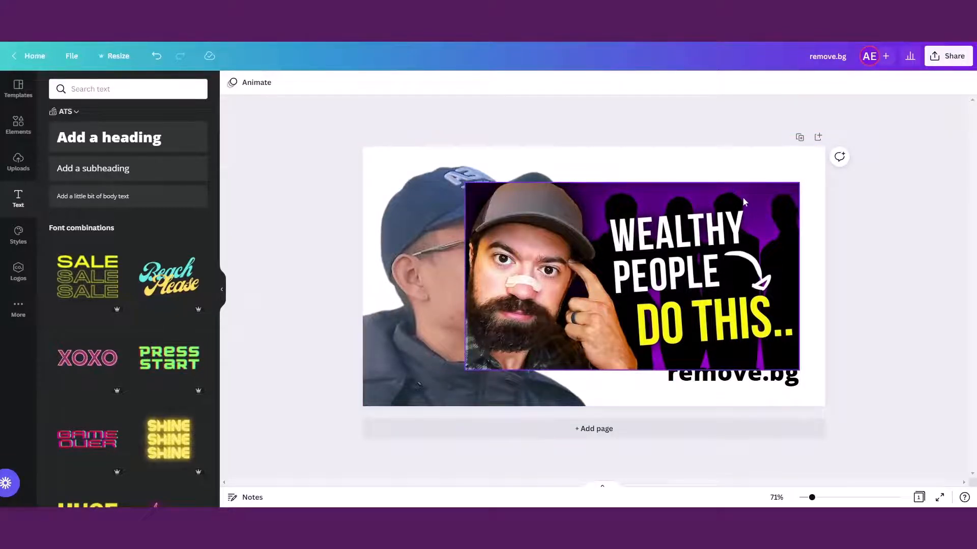
pyautogui.click(796, 167)
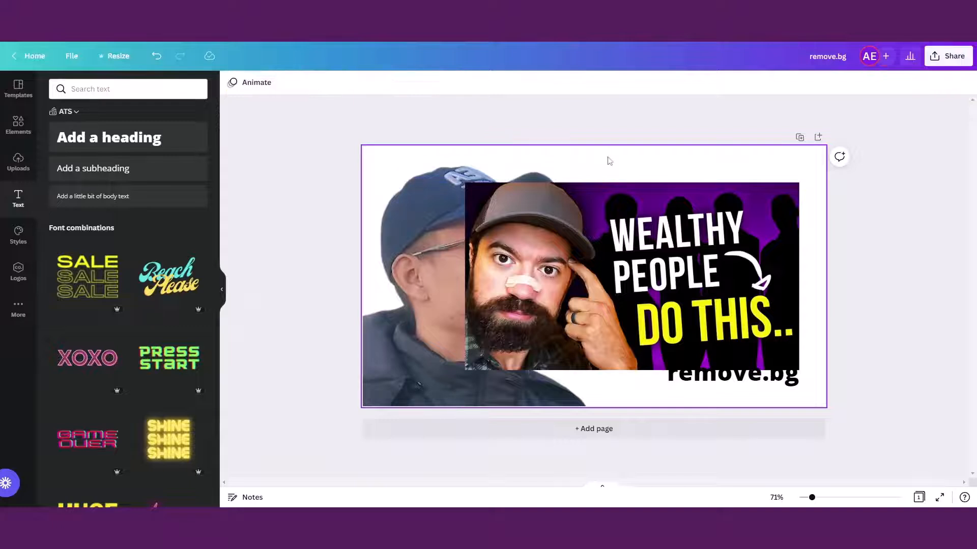
pyautogui.click(233, 84)
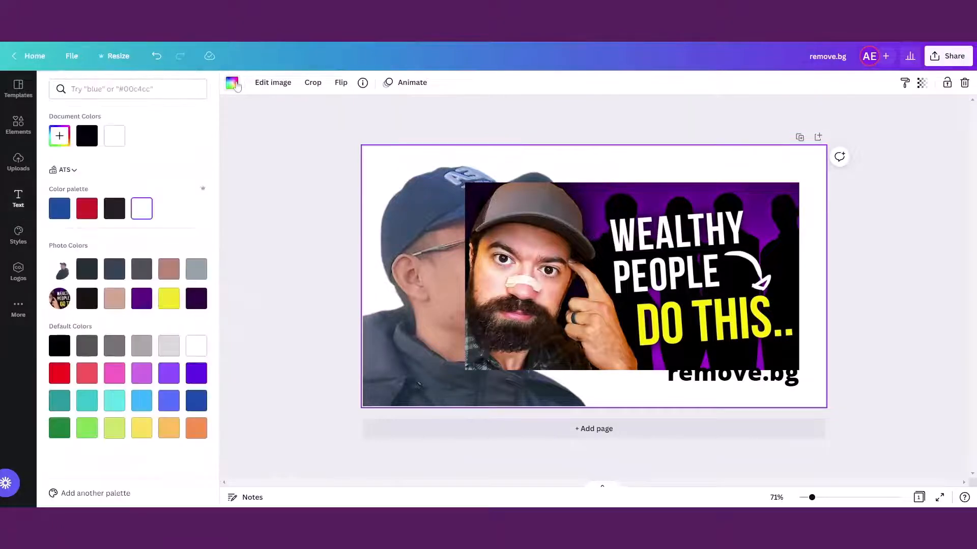
pyautogui.click(64, 213)
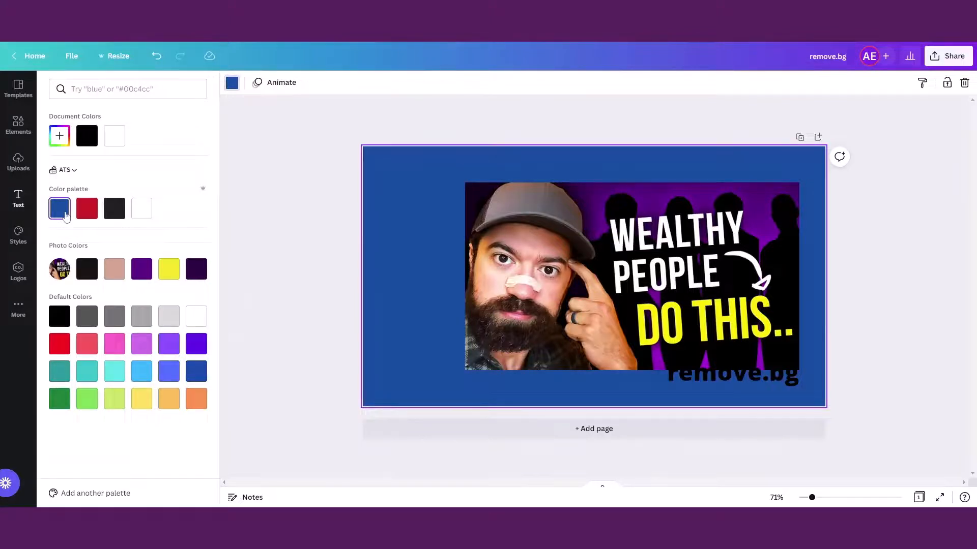
pyautogui.hotkey('ctrl', 'z')
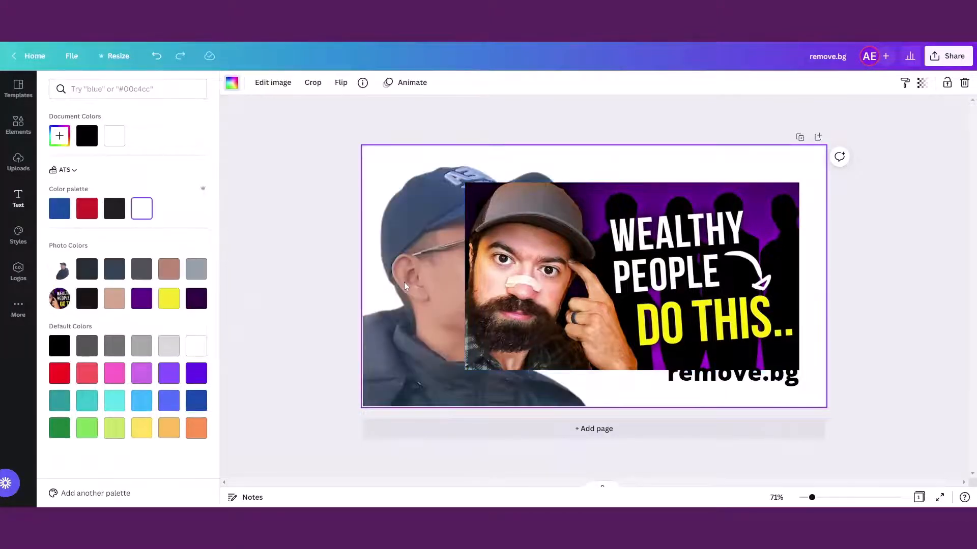
# Step: Try to adjust the man's background cutout through its crop view and transparency setting
pyautogui.doubleClick(447, 271)
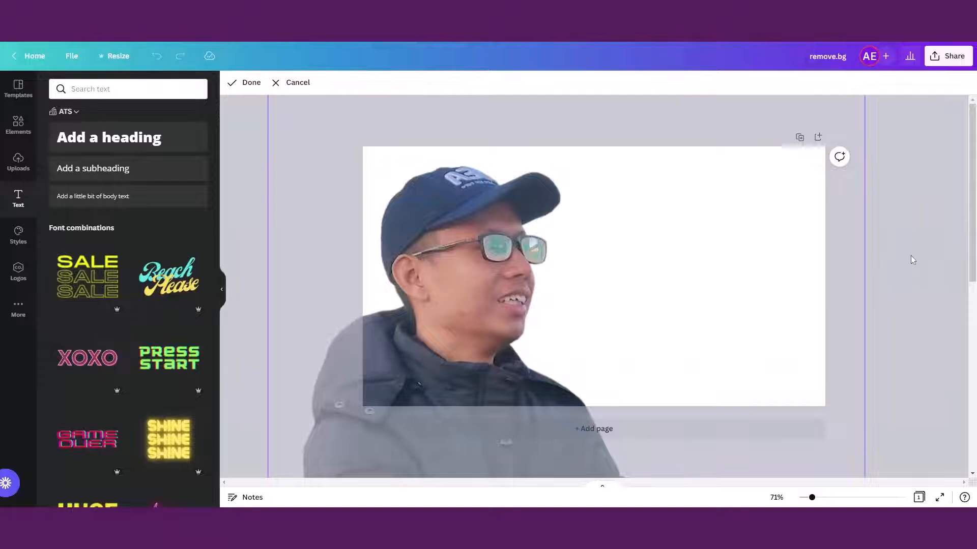
pyautogui.scroll(-5, 772, 236)
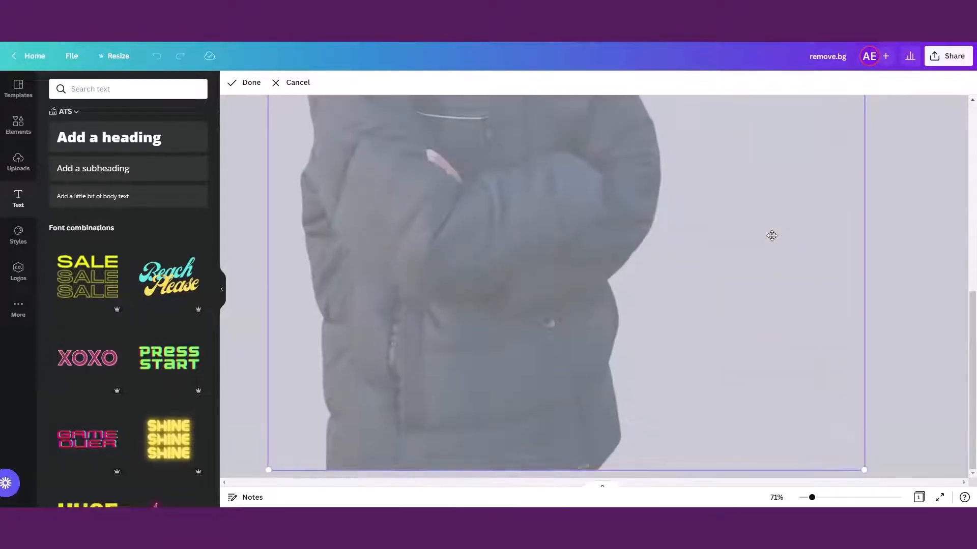
pyautogui.scroll(5, 728, 263)
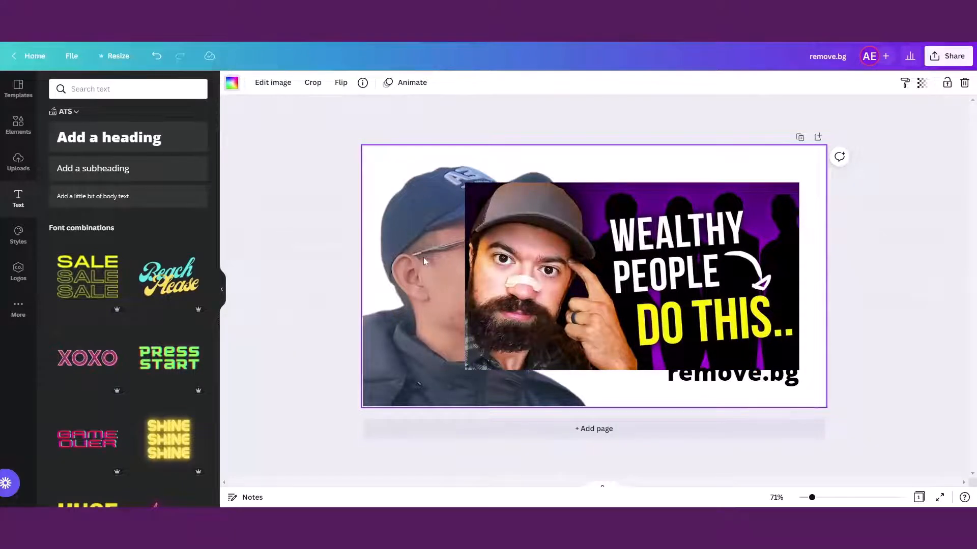
pyautogui.click(922, 84)
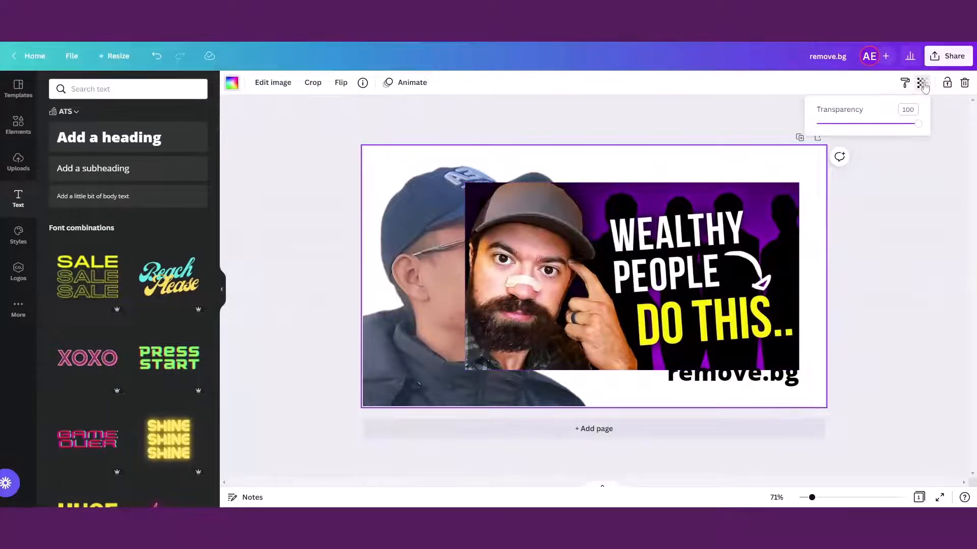
pyautogui.moveTo(900, 125); pyautogui.dragTo(928, 132)
# Step: Remove the man's cutout from the page background and shift the reference thumbnail slightly down and left
pyautogui.click(458, 241)
pyautogui.doubleClick(454, 253)
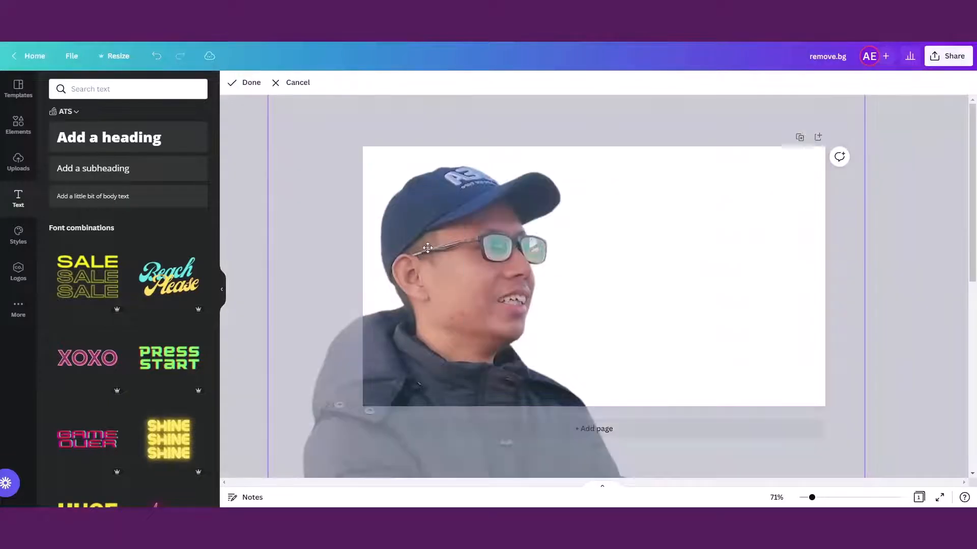
pyautogui.moveTo(454, 254)
pyautogui.mouseDown()
pyautogui.moveTo(421, 267)
pyautogui.moveTo(409, 333)
pyautogui.moveTo(518, 289)
pyautogui.moveTo(520, 255)
pyautogui.moveTo(456, 238)
pyautogui.mouseUp()
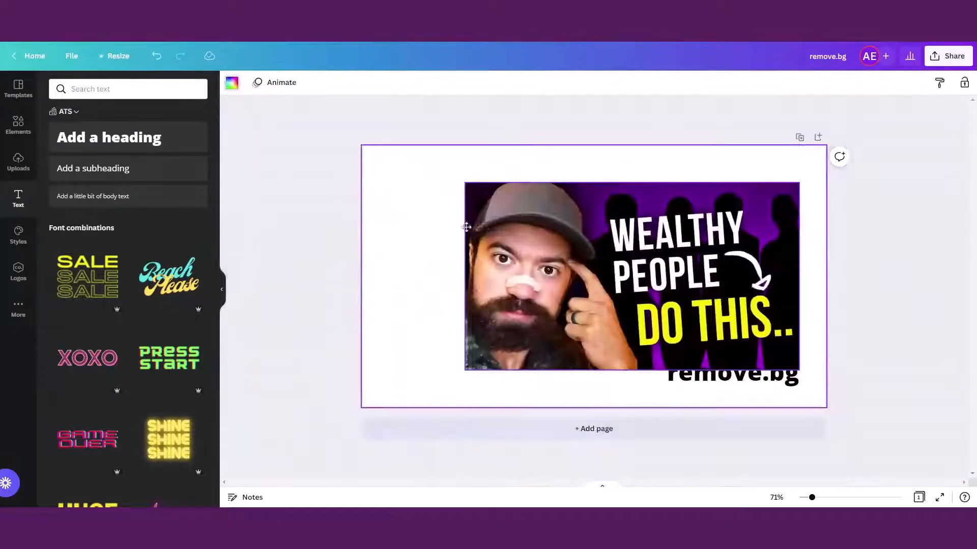
pyautogui.moveTo(636, 193); pyautogui.dragTo(624, 208)
# Step: Set the page background to the medium purple among the photo colours taken from the reference thumbnail
pyautogui.click(737, 161)
pyautogui.click(738, 214)
pyautogui.click(744, 172)
pyautogui.click(737, 247)
pyautogui.click(741, 183)
pyautogui.click(232, 83)
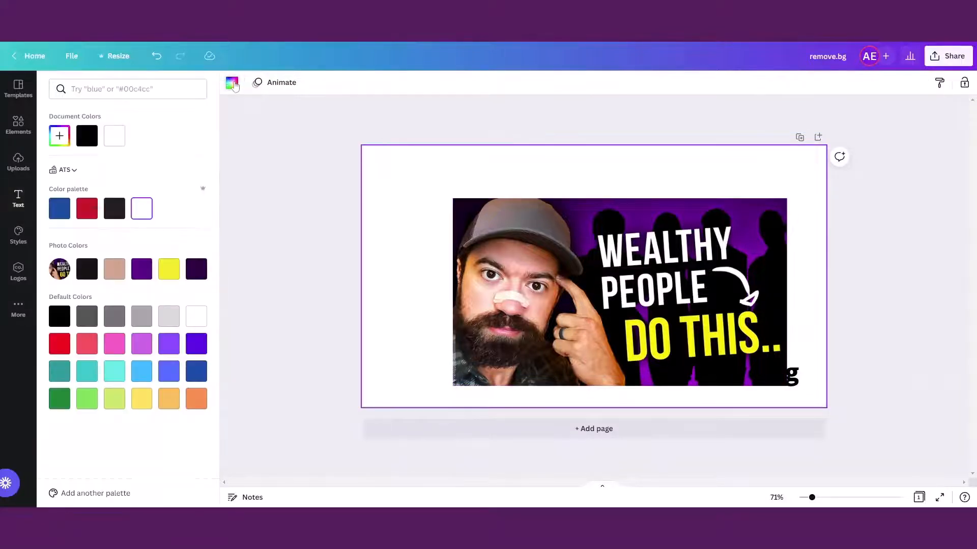
pyautogui.click(142, 272)
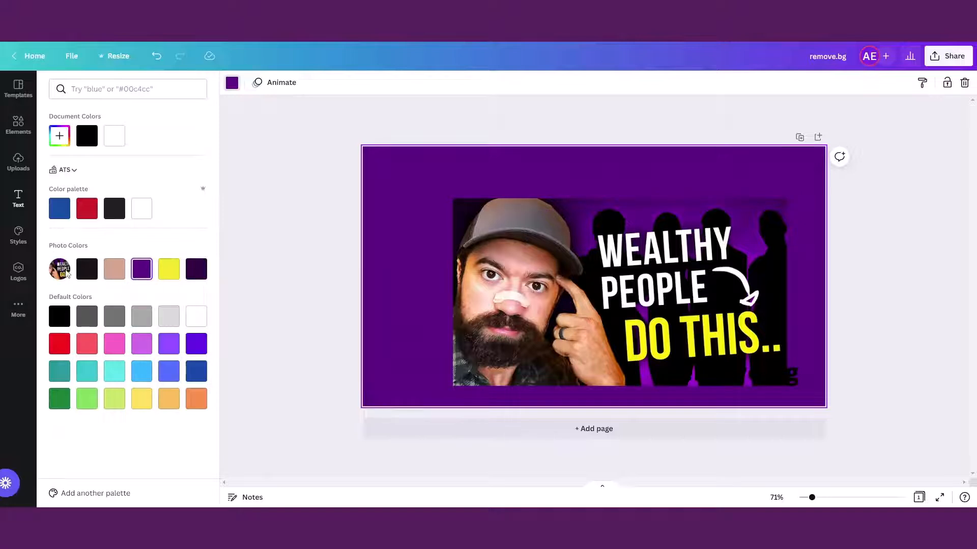
# Step: Delete the "remove.bg" text and reposition the reference thumbnail right of the page's centre
pyautogui.click(662, 263)
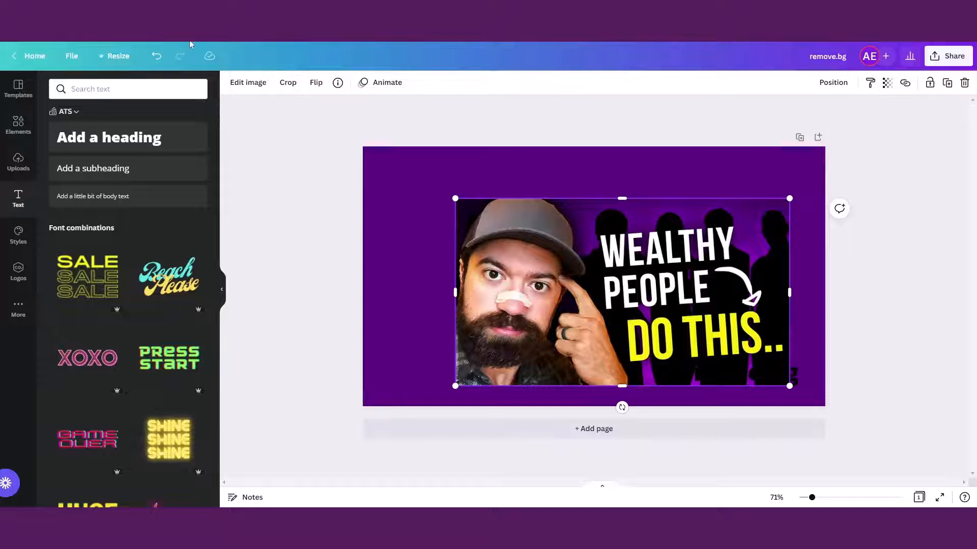
pyautogui.moveTo(642, 292); pyautogui.dragTo(642, 272)
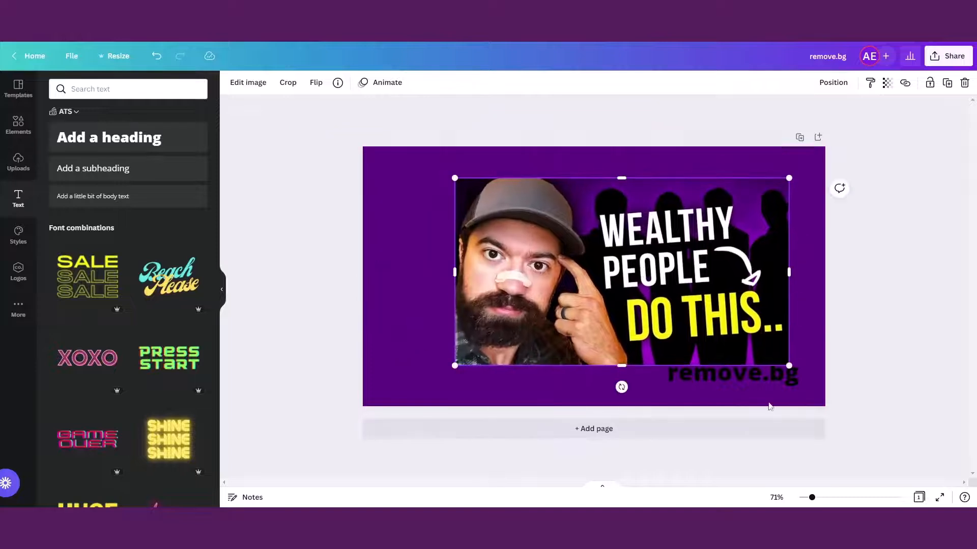
pyautogui.click(750, 379)
pyautogui.press('Delete')
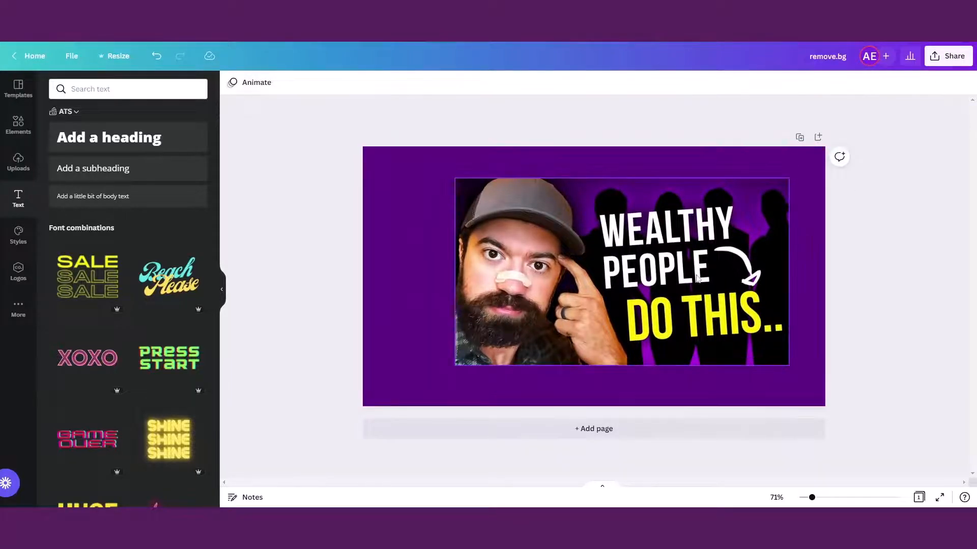
pyautogui.moveTo(694, 274); pyautogui.dragTo(710, 289)
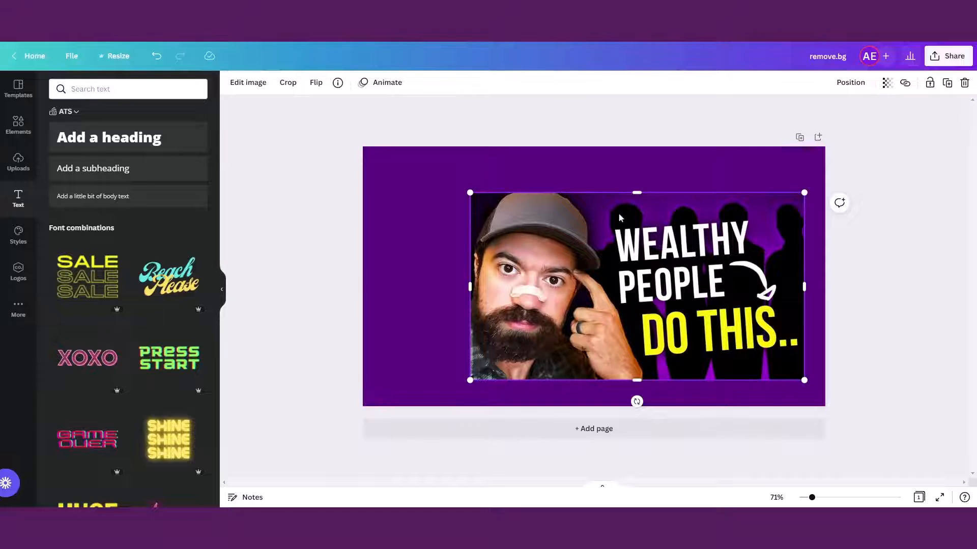
# Step: Search the elements library for "people"
pyautogui.click(15, 127)
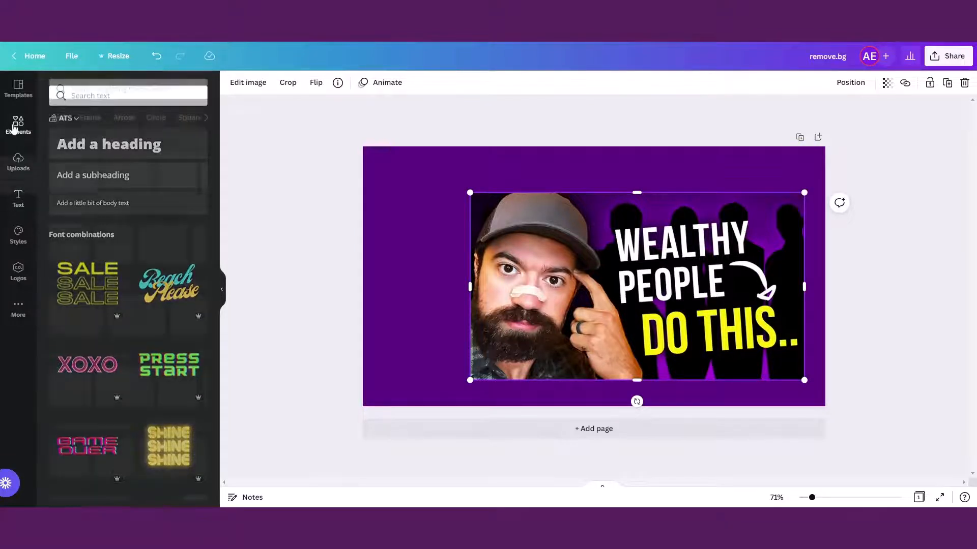
pyautogui.click(122, 89)
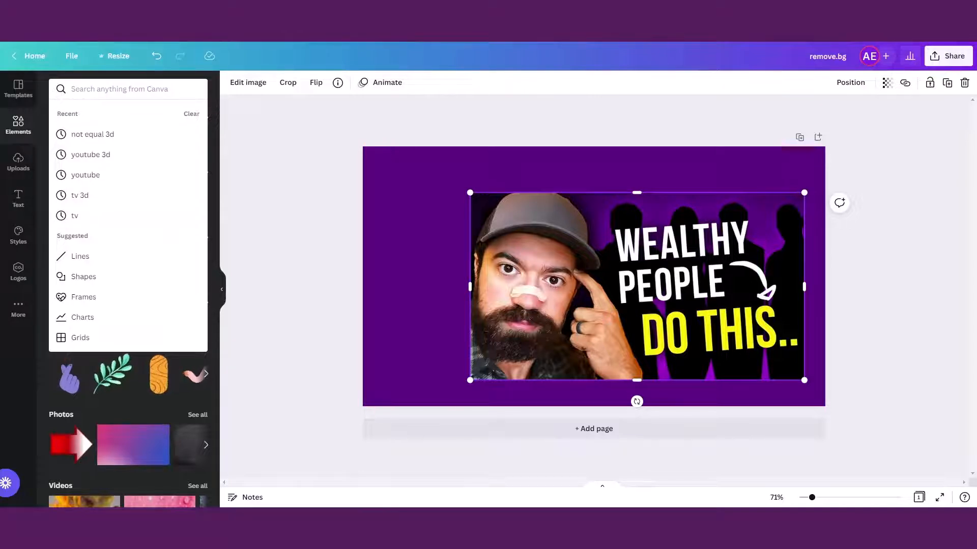
pyautogui.write('peo')
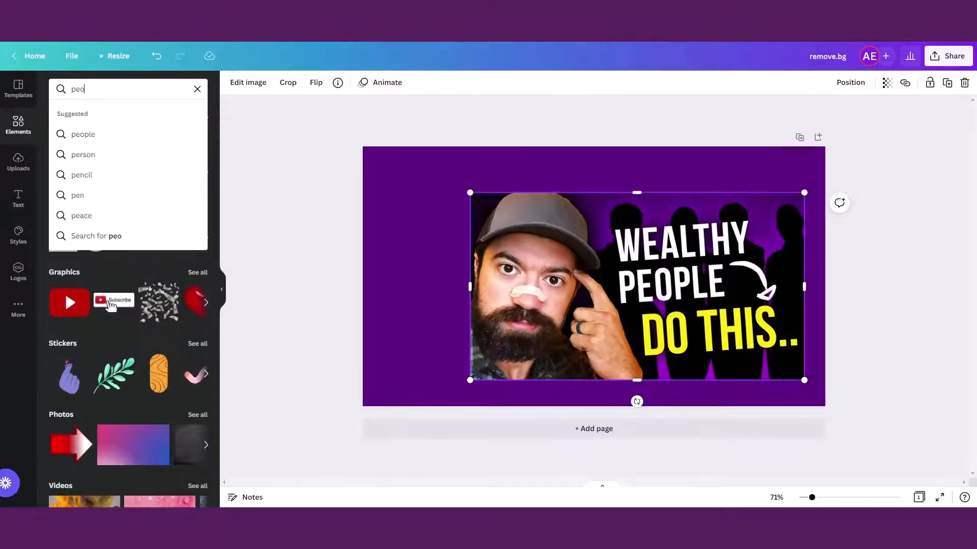
pyautogui.write('ple')
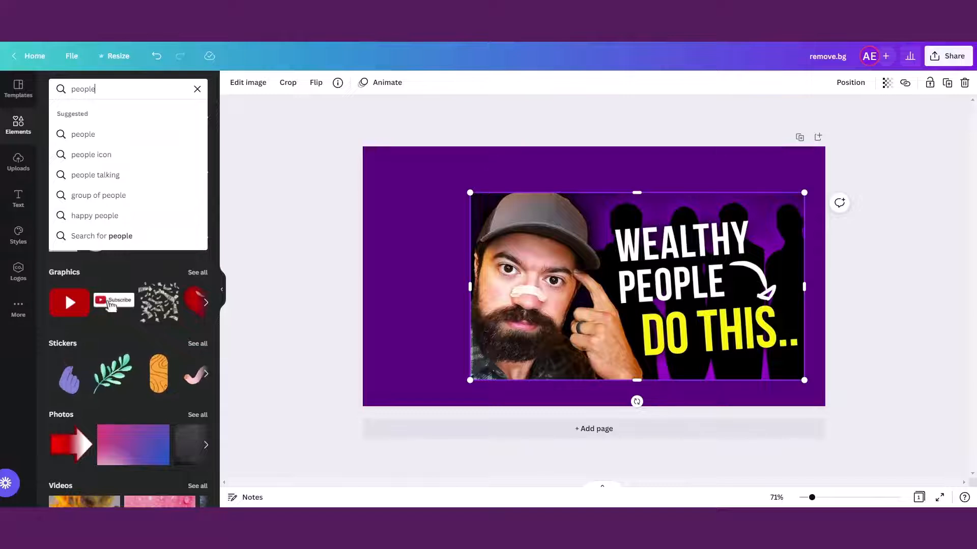
pyautogui.press('Return')
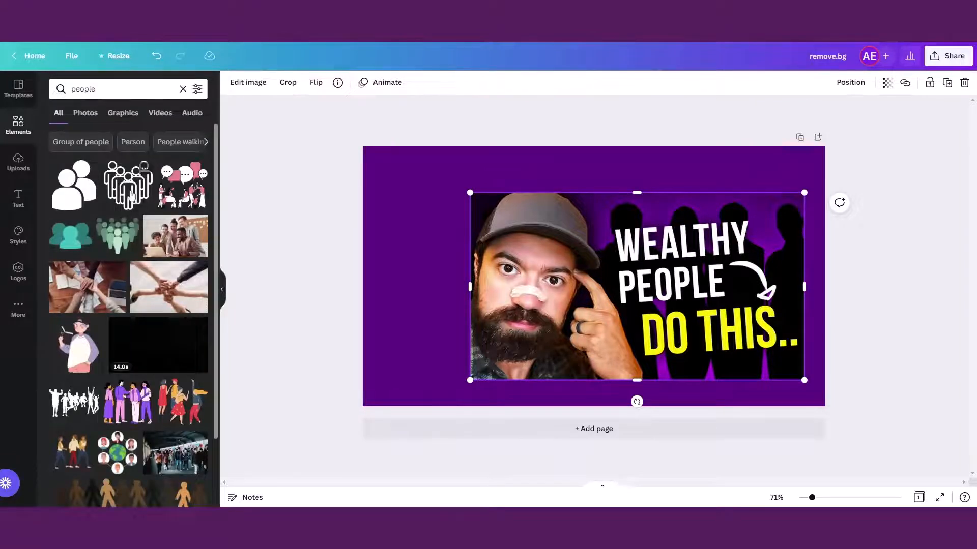
# Step: Try the two-person icon over the reference thumbnail's heading and delete it
pyautogui.click(84, 198)
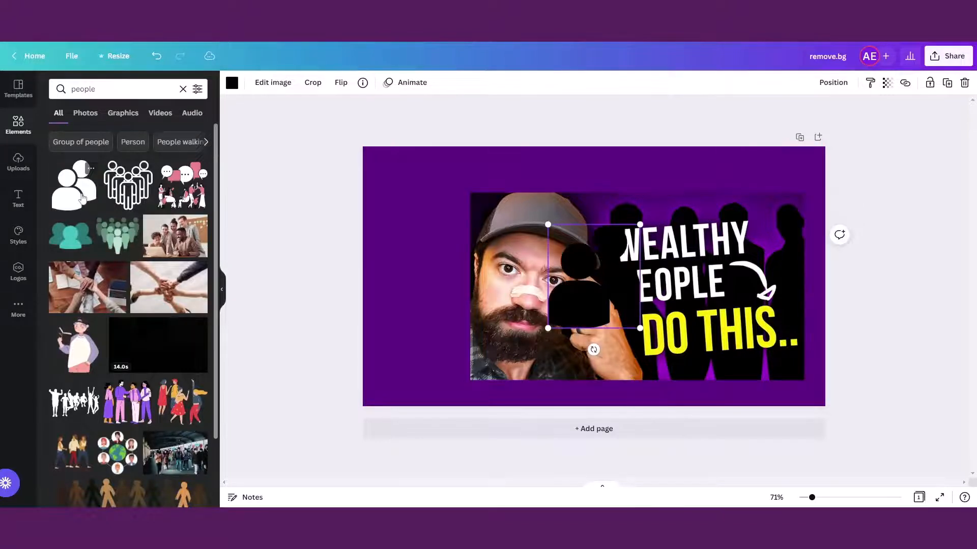
pyautogui.moveTo(603, 286); pyautogui.dragTo(667, 266)
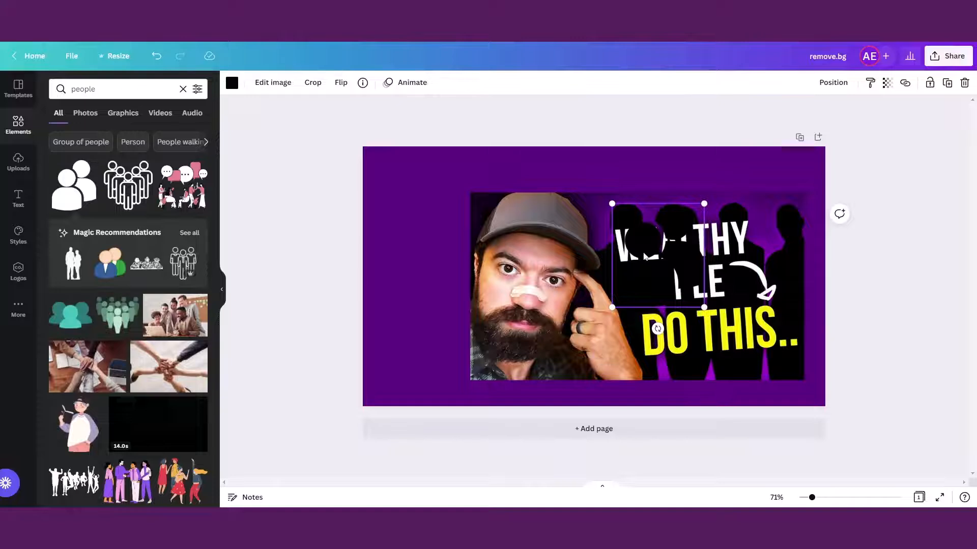
pyautogui.press('Delete')
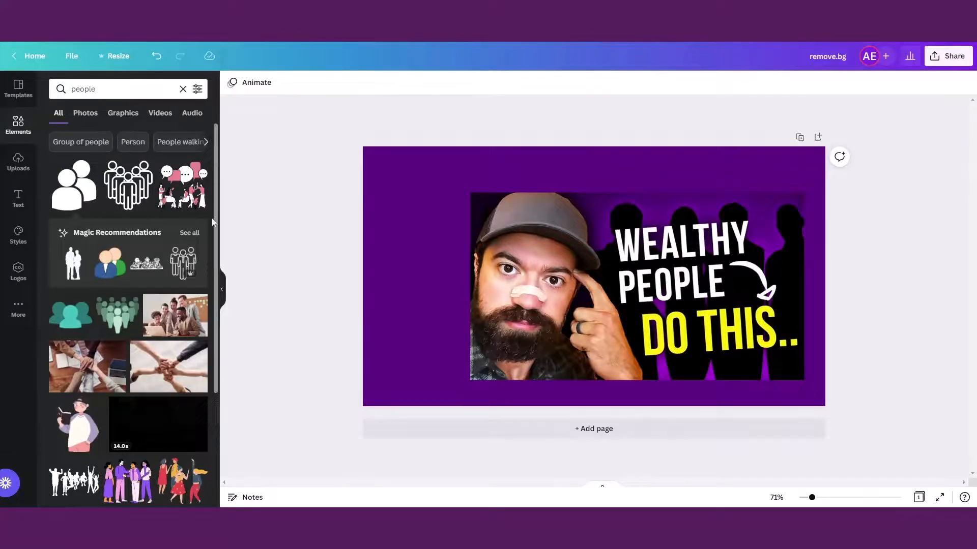
# Step: Add the silhouette of a row of standing men from the two-person icon's full list of Magic Recommendations
pyautogui.click(195, 234)
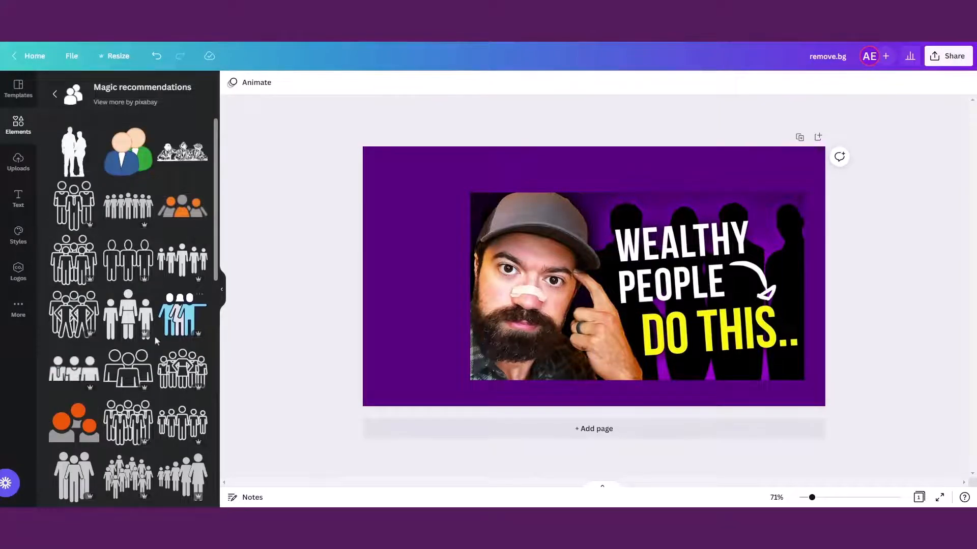
pyautogui.scroll(-3, 164, 295)
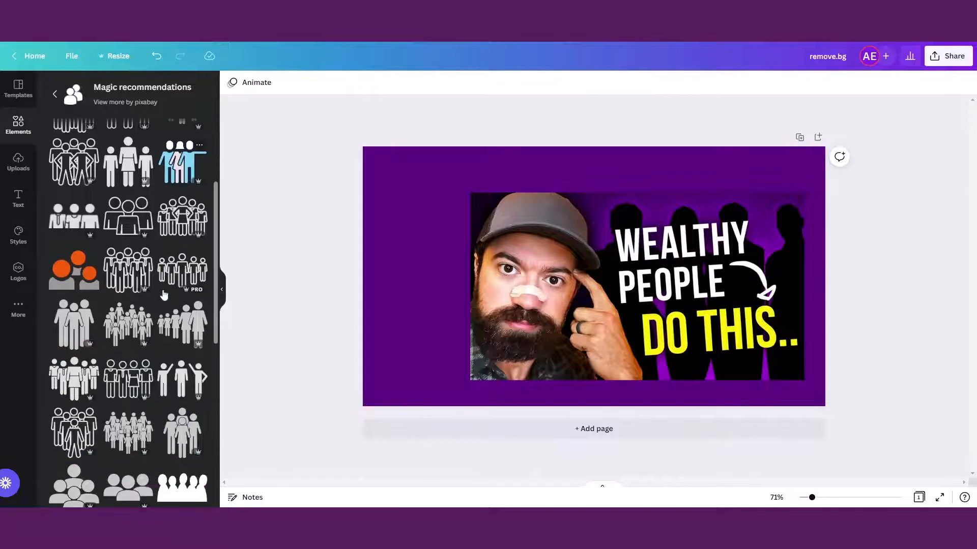
pyautogui.scroll(-3, 164, 294)
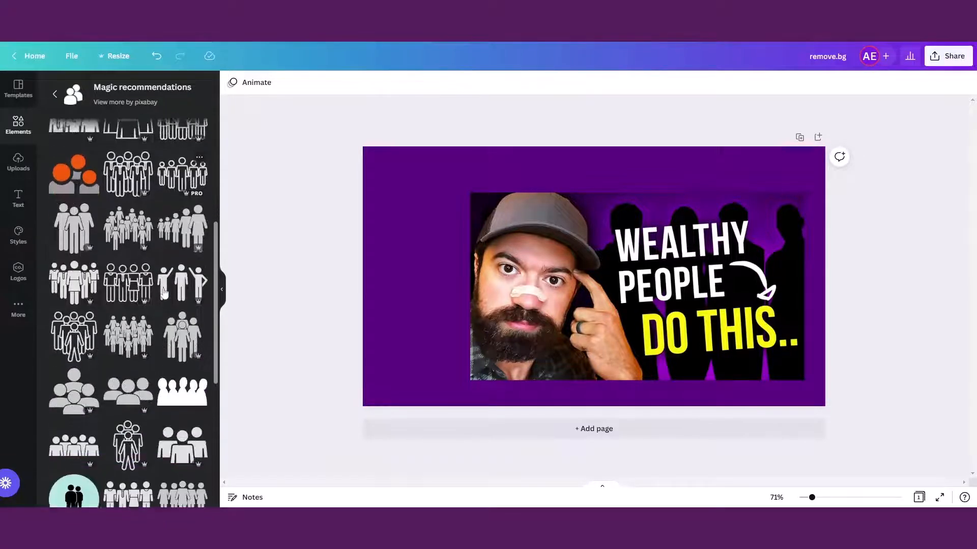
pyautogui.scroll(-1, 164, 294)
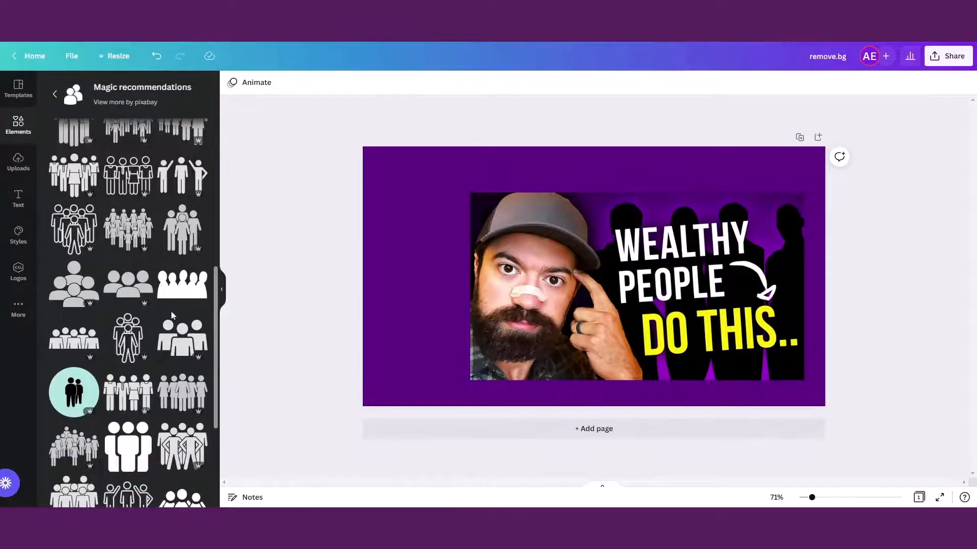
pyautogui.scroll(-1, 175, 345)
pyautogui.scroll(-2, 177, 351)
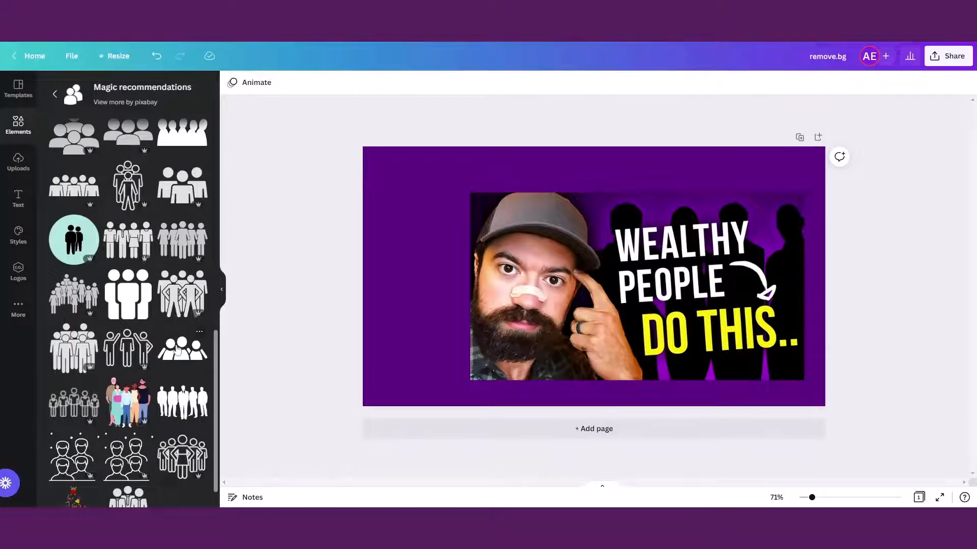
pyautogui.click(186, 412)
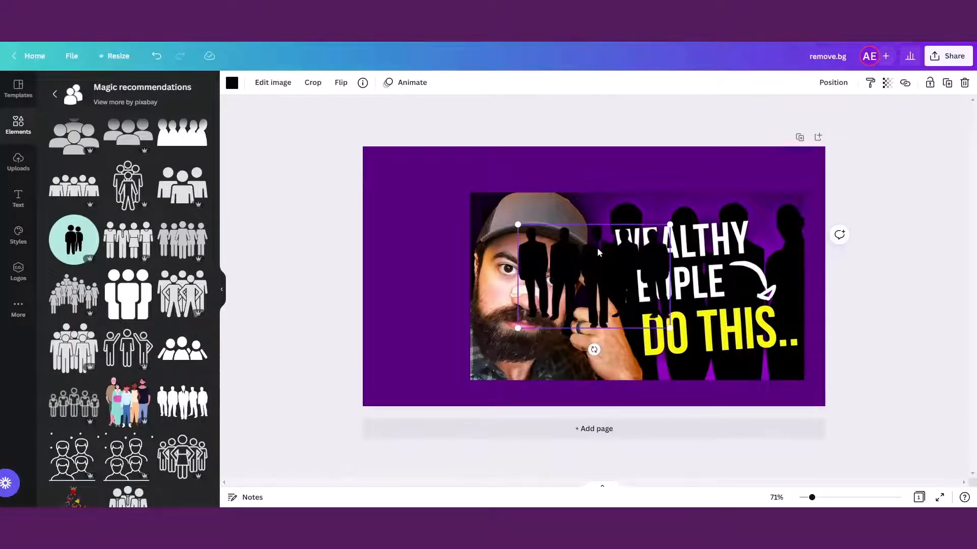
# Step: Enlarge the men's silhouettes and position them so three figures fill the page's right side, running off its lower edge
pyautogui.moveTo(517, 328); pyautogui.dragTo(790, 305)
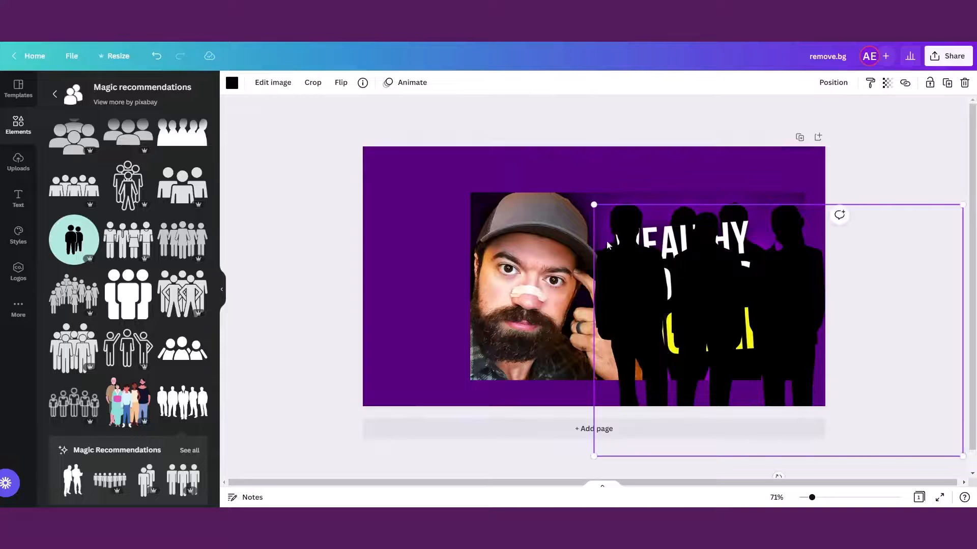
pyautogui.moveTo(595, 206); pyautogui.dragTo(512, 179)
pyautogui.moveTo(625, 262); pyautogui.dragTo(648, 287)
# Step: Delete the reference thumbnail from the page and return to the people search results
pyautogui.moveTo(525, 329); pyautogui.dragTo(407, 268)
pyautogui.press('Delete')
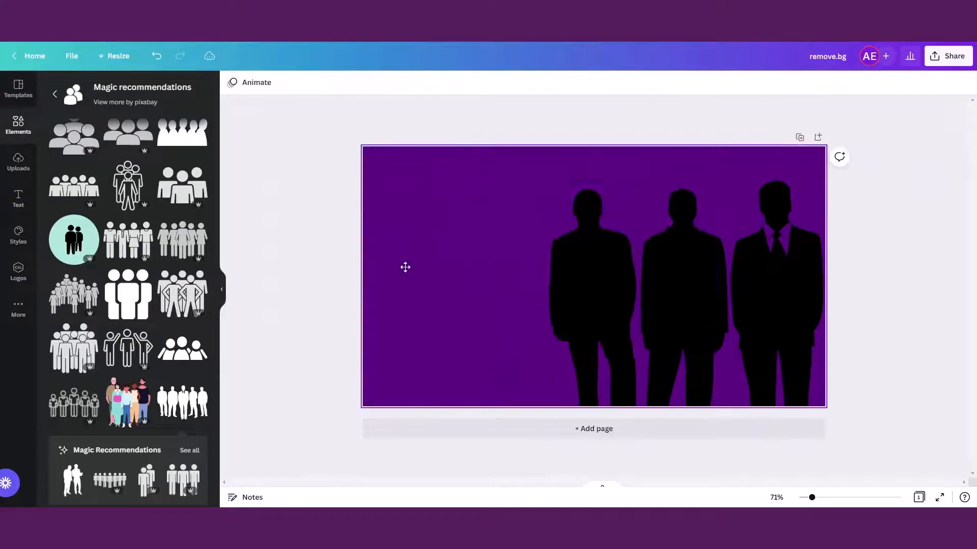
pyautogui.click(57, 93)
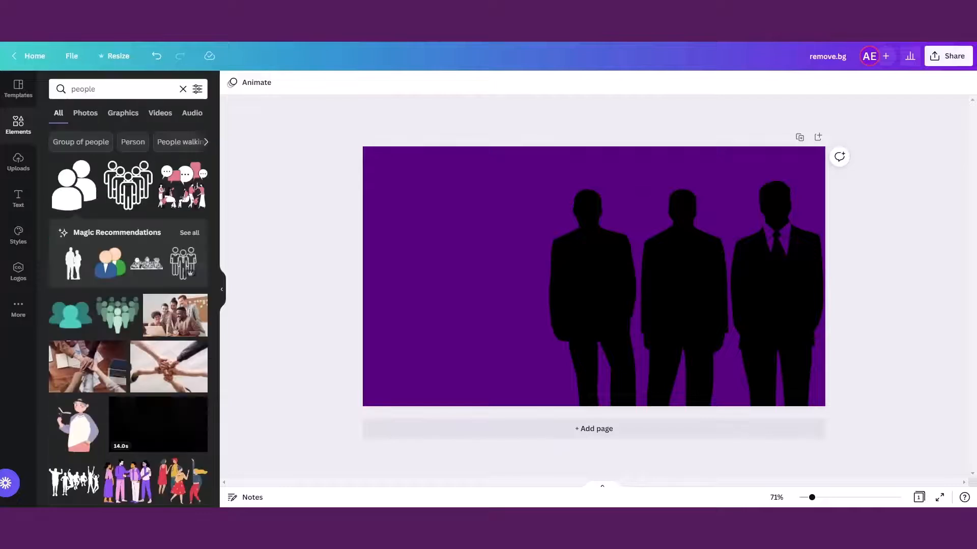
# Step: Add the uploaded photo of the man in a cap with folded arms and move it to the page's empty left half
pyautogui.click(86, 117)
pyautogui.click(22, 173)
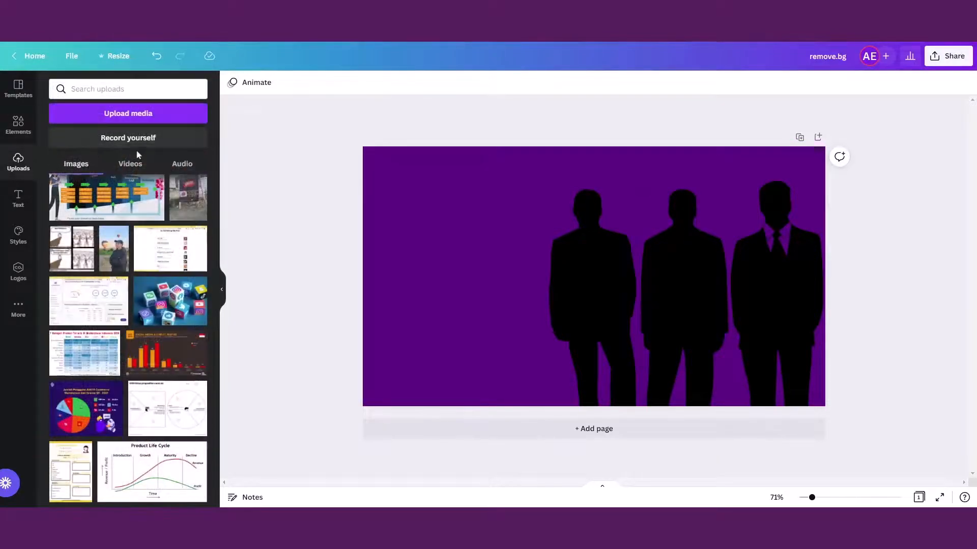
pyautogui.click(144, 118)
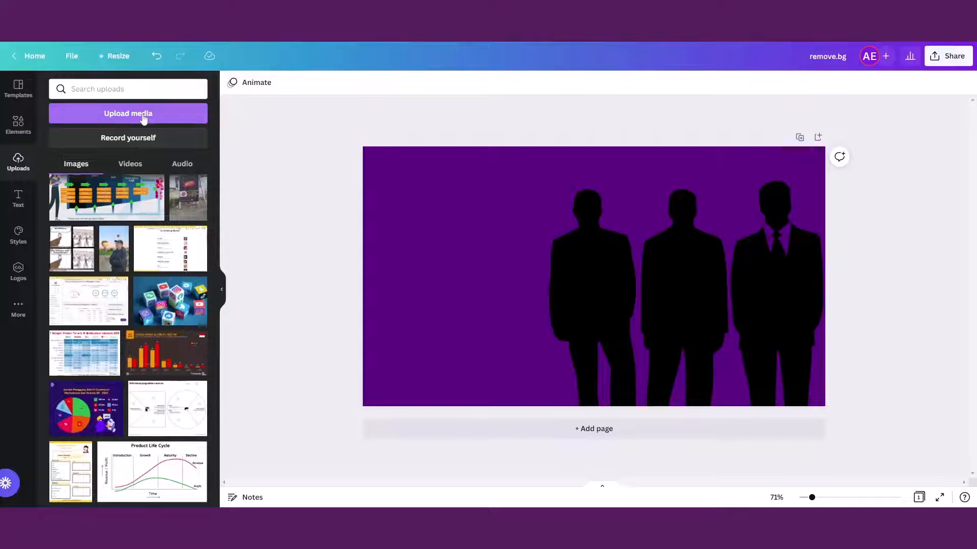
pyautogui.scroll(-10, 151, 237)
pyautogui.scroll(6, 151, 237)
pyautogui.scroll(15, 151, 237)
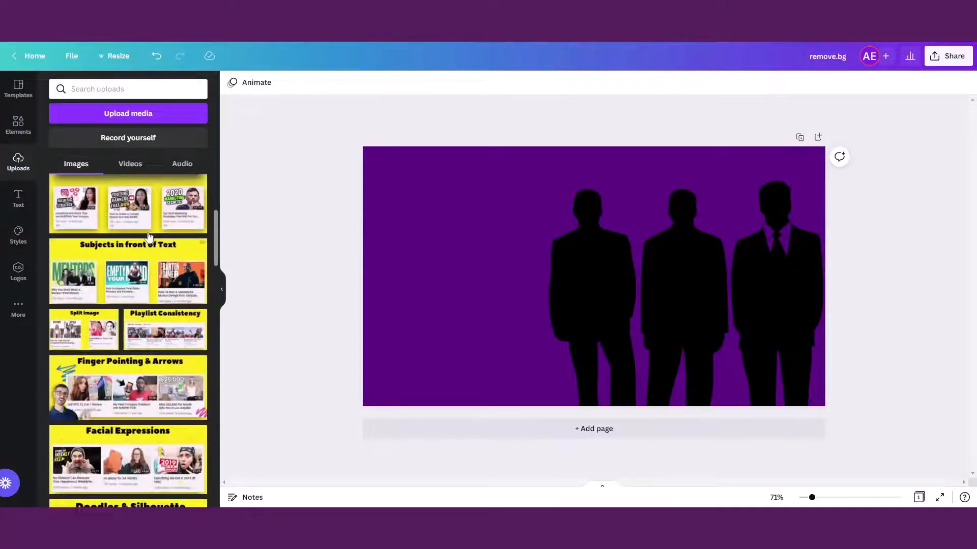
pyautogui.scroll(-15, 151, 237)
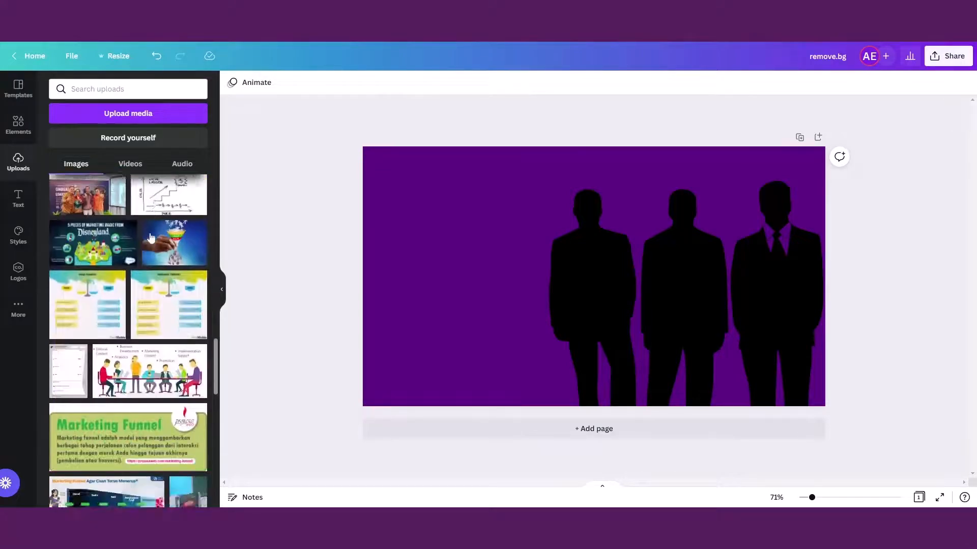
pyautogui.scroll(-2, 151, 237)
pyautogui.scroll(1, 127, 275)
pyautogui.click(114, 300)
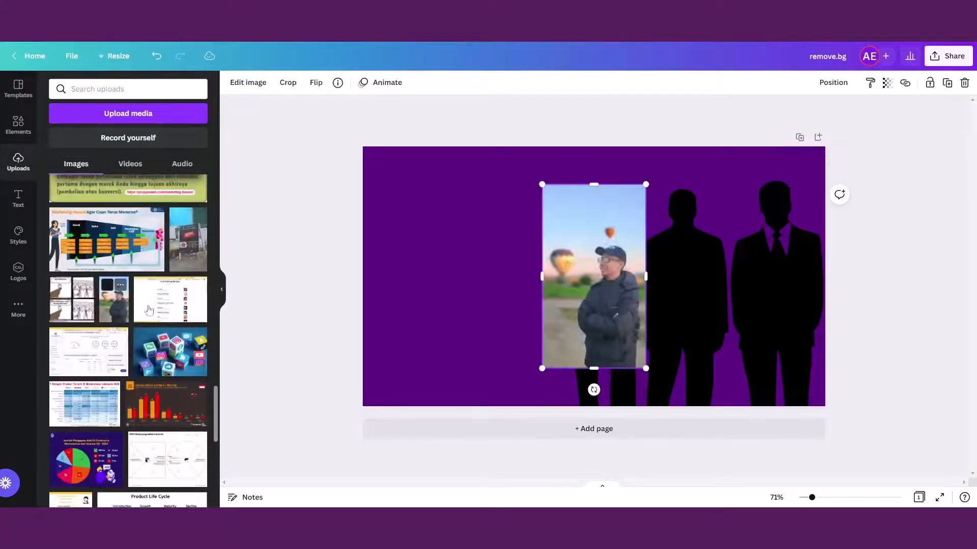
pyautogui.moveTo(610, 271); pyautogui.dragTo(461, 247)
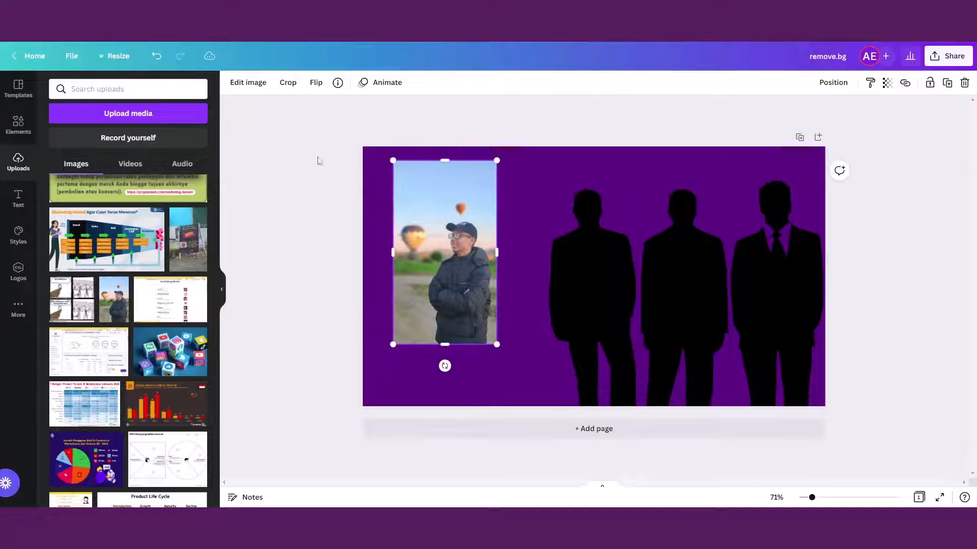
# Step: Crop the man's photo to his head and shoulders
pyautogui.click(288, 84)
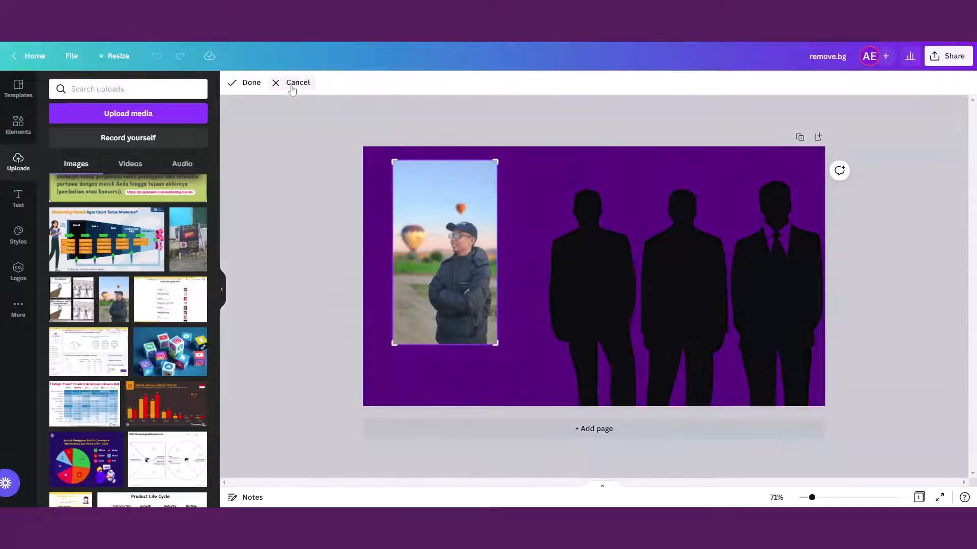
pyautogui.moveTo(499, 161); pyautogui.dragTo(528, 218)
pyautogui.moveTo(395, 342); pyautogui.dragTo(432, 278)
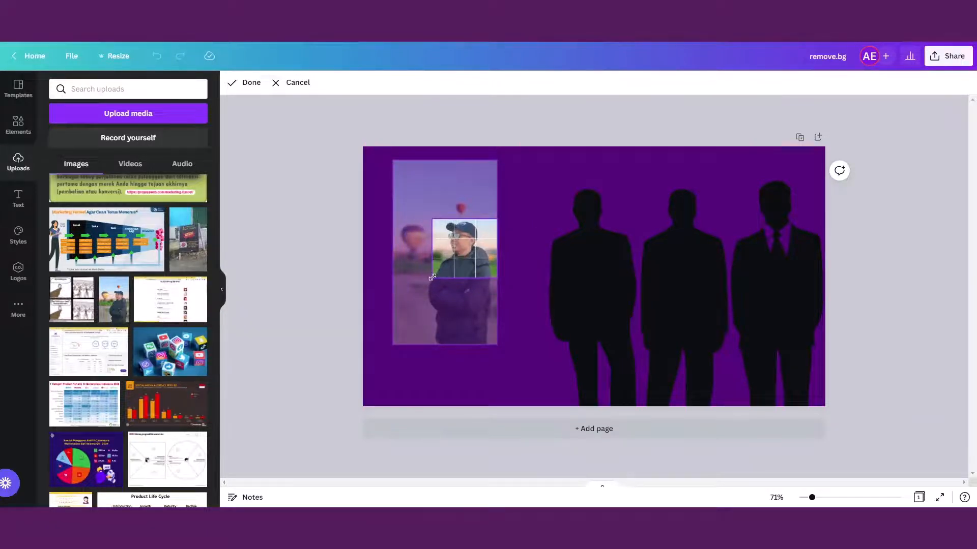
pyautogui.click(466, 261)
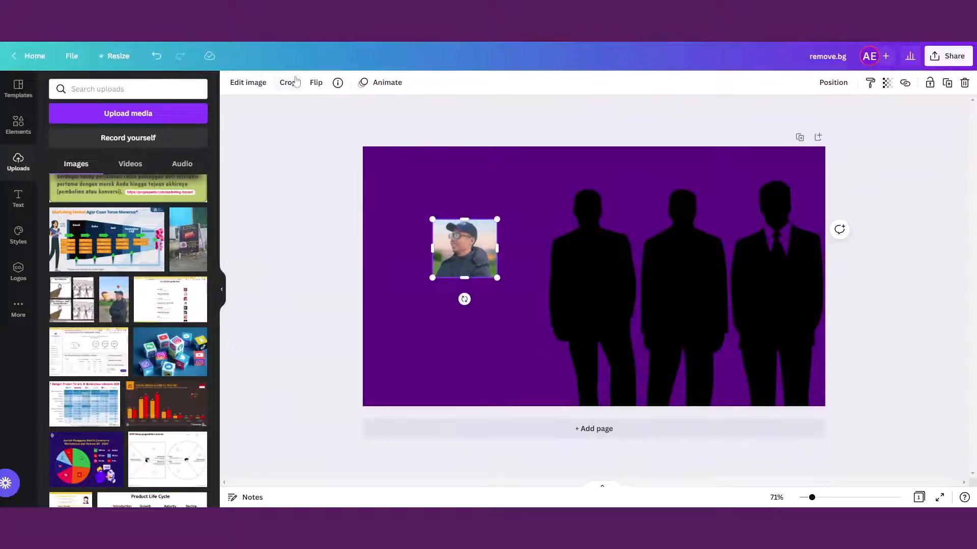
# Step: Flip the cropped photo horizontally so the man faces the silhouettes
pyautogui.click(316, 82)
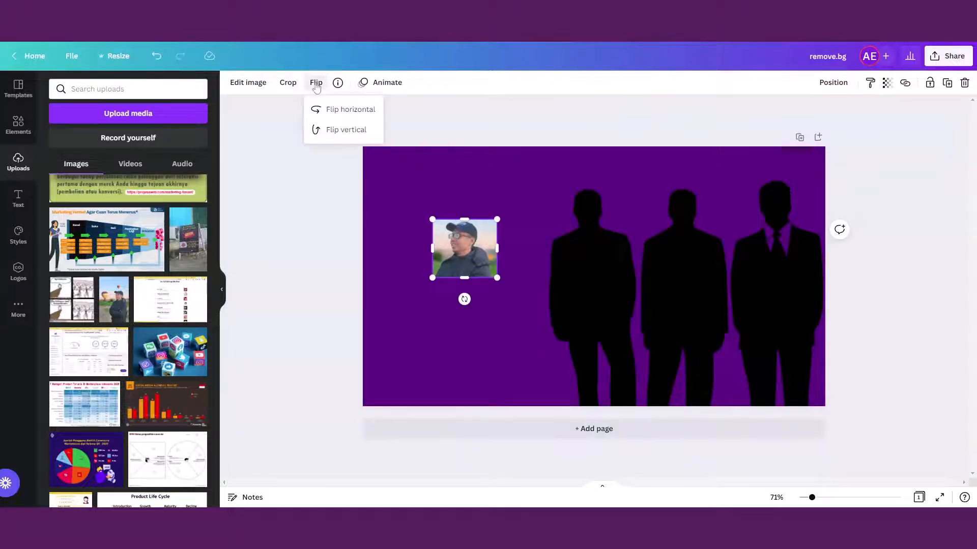
pyautogui.click(356, 113)
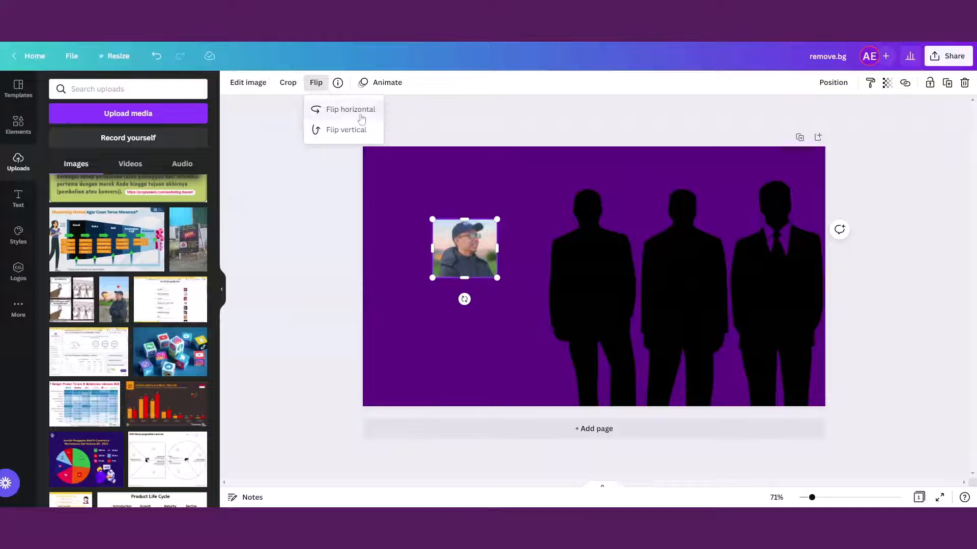
pyautogui.click(364, 235)
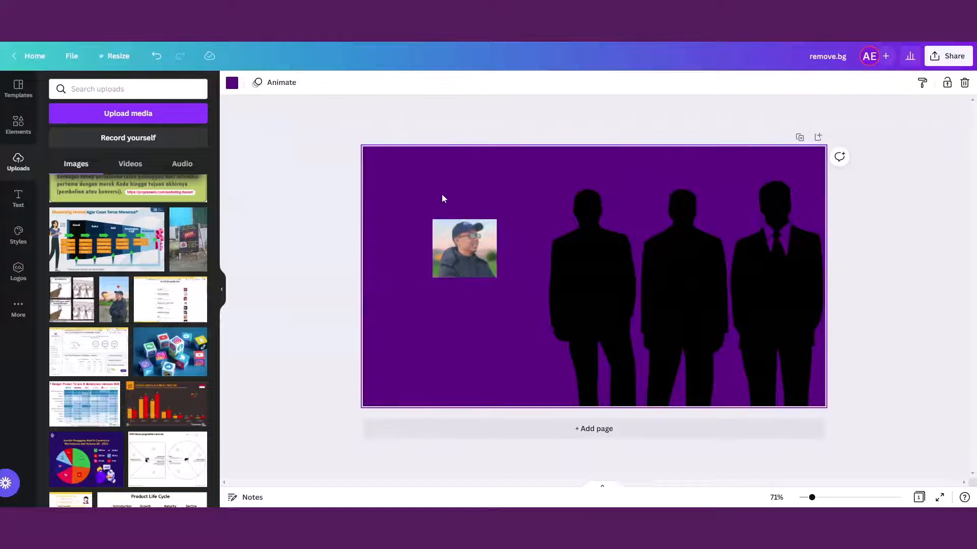
# Step: Enlarge the man's photo to fill the page's left half, aligned with its upper edge and running off the left and lower edges
pyautogui.click(470, 246)
pyautogui.moveTo(496, 278); pyautogui.dragTo(678, 484)
pyautogui.moveTo(575, 349); pyautogui.dragTo(509, 278)
pyautogui.moveTo(364, 388); pyautogui.dragTo(275, 477)
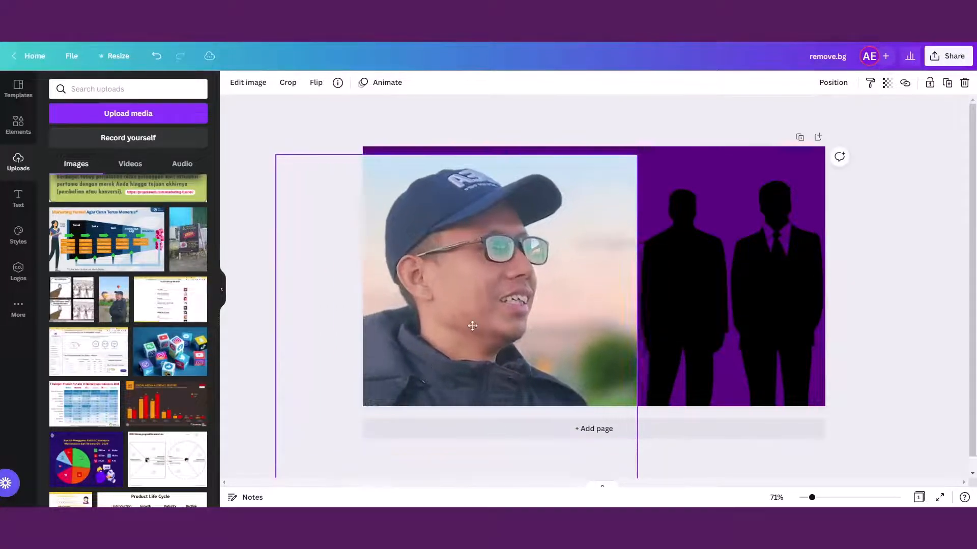
pyautogui.moveTo(472, 326); pyautogui.dragTo(486, 318)
pyautogui.moveTo(652, 475); pyautogui.dragTo(622, 448)
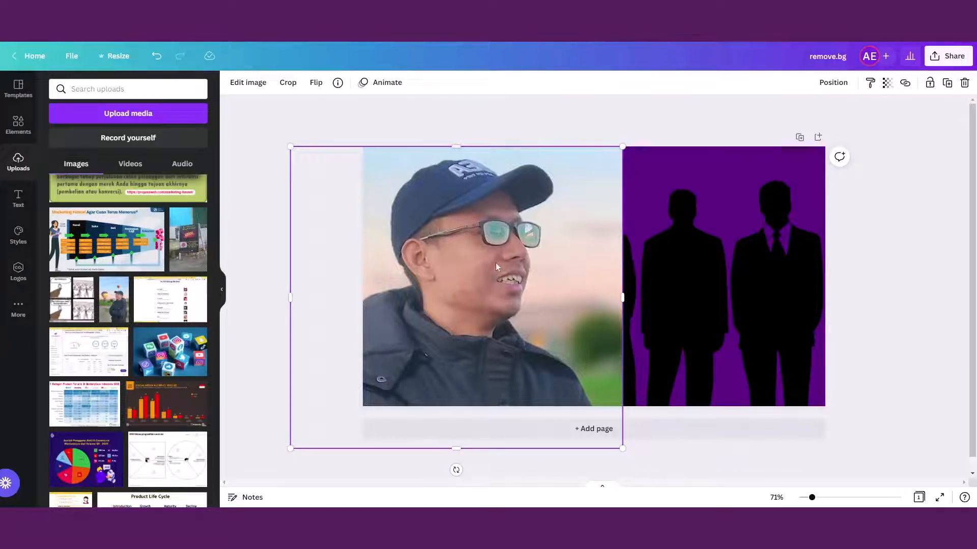
pyautogui.moveTo(497, 263); pyautogui.dragTo(480, 263)
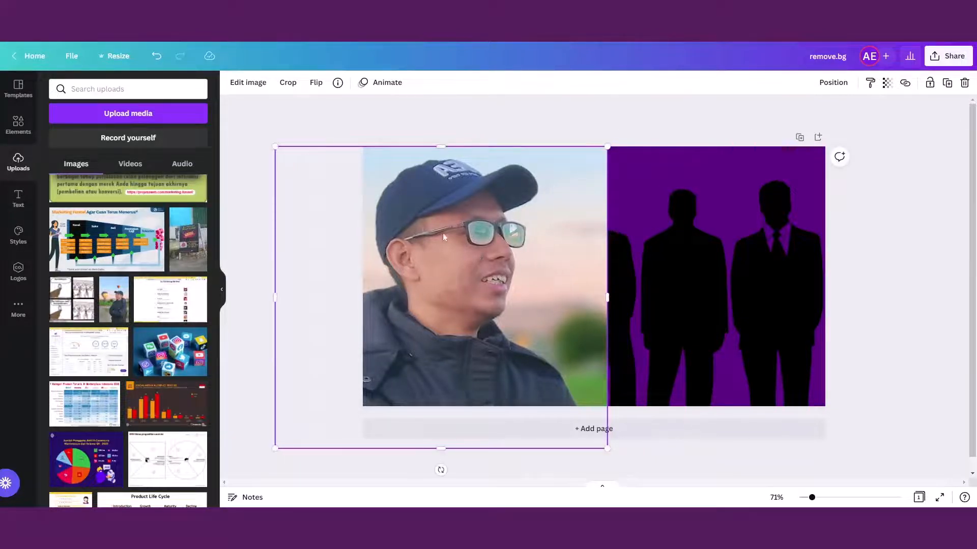
# Step: Remove the background from the man's photo and nudge the cutout slightly upward
pyautogui.click(247, 84)
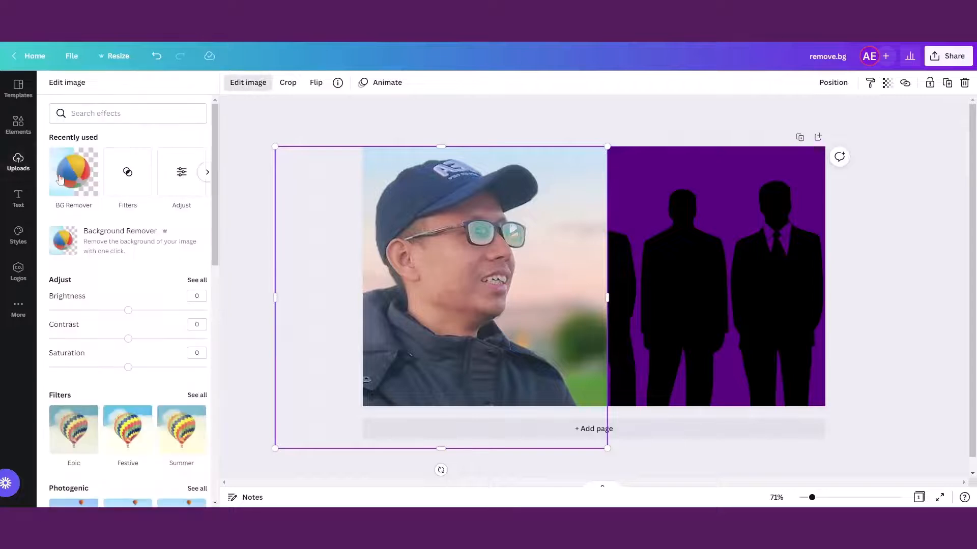
pyautogui.click(60, 176)
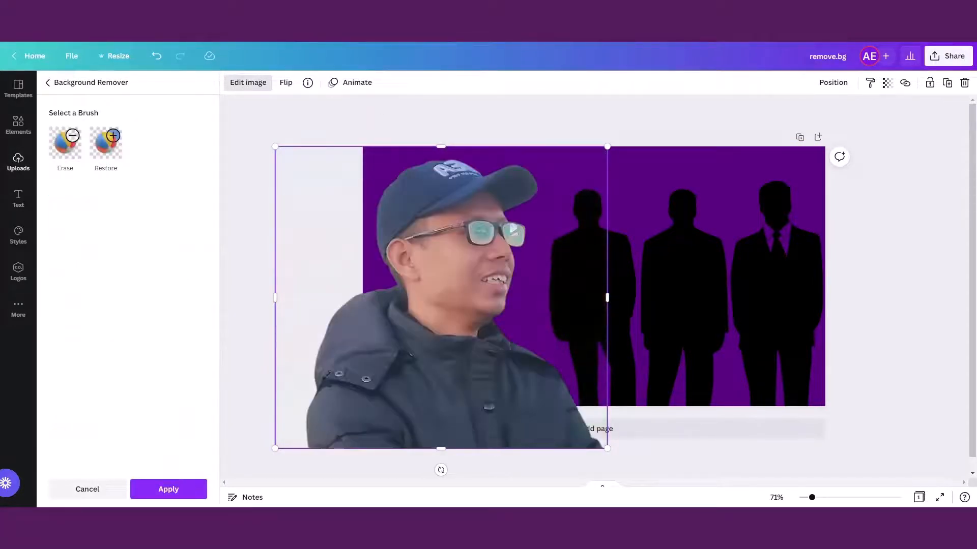
pyautogui.click(860, 367)
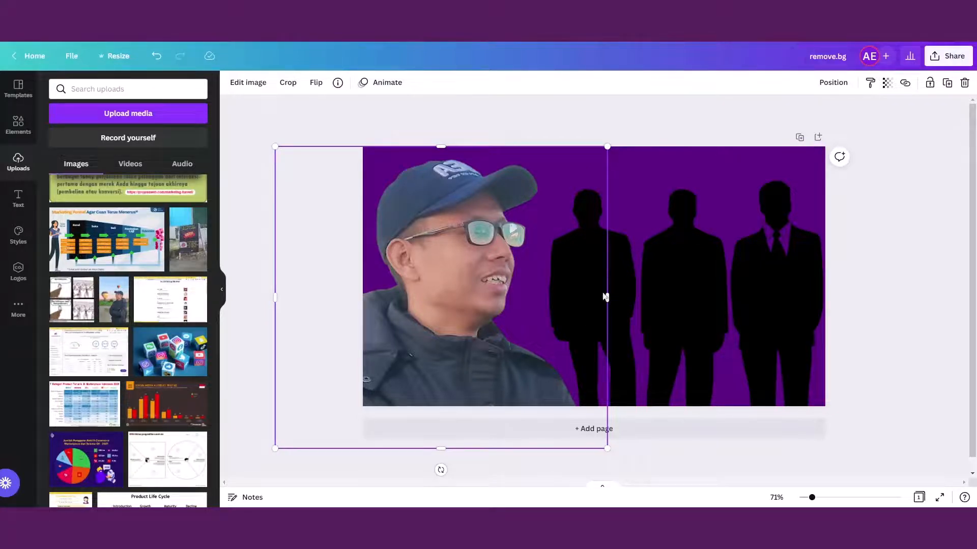
pyautogui.hotkey('shift', 'Up')
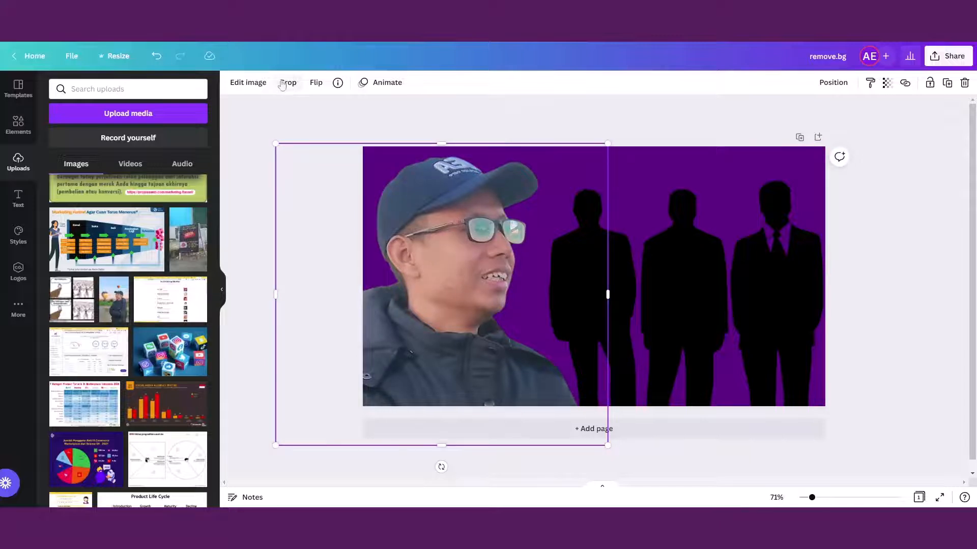
pyautogui.click(282, 84)
pyautogui.scroll(-5, 441, 351)
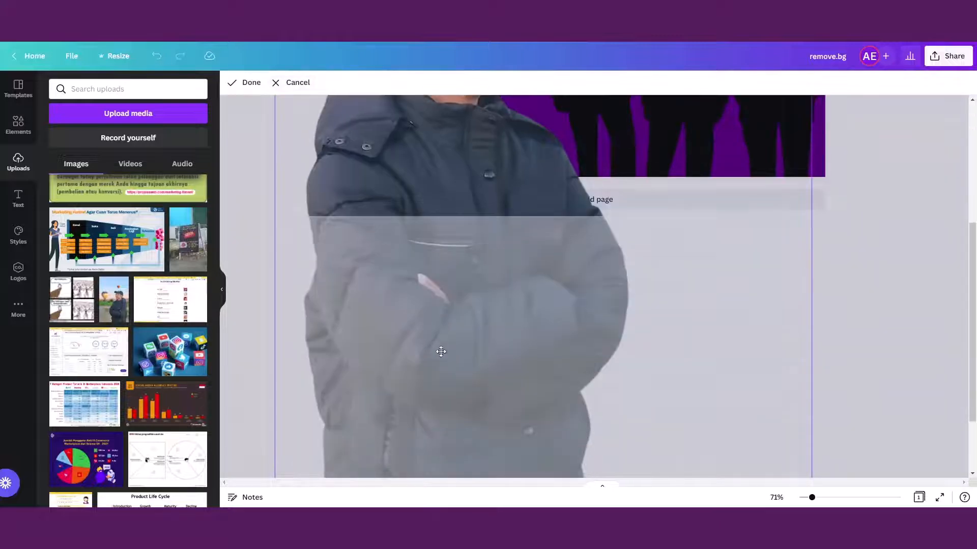
pyautogui.scroll(-2, 441, 352)
pyautogui.scroll(7, 445, 351)
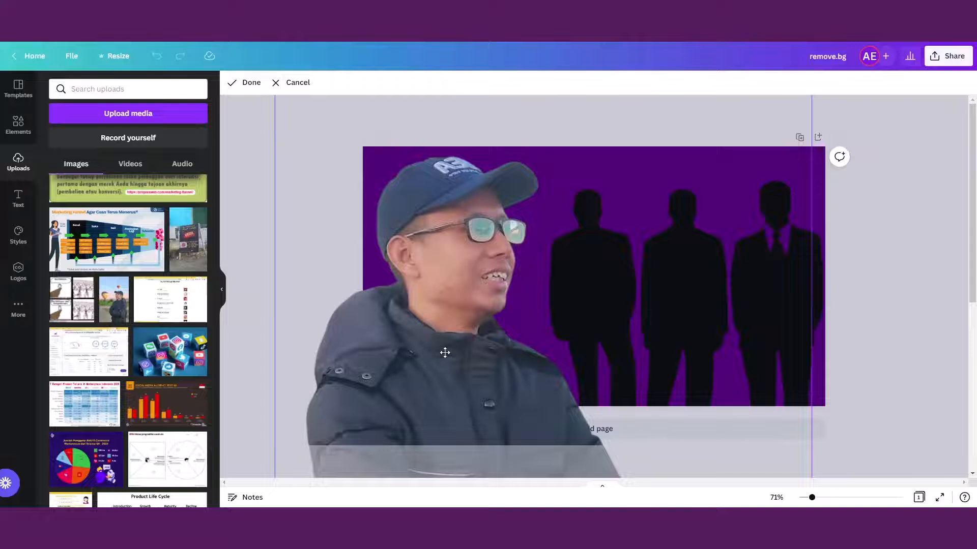
pyautogui.click(294, 83)
# Step: Readjust the man's photo within its crop frame, making the figure slightly larger
pyautogui.click(290, 85)
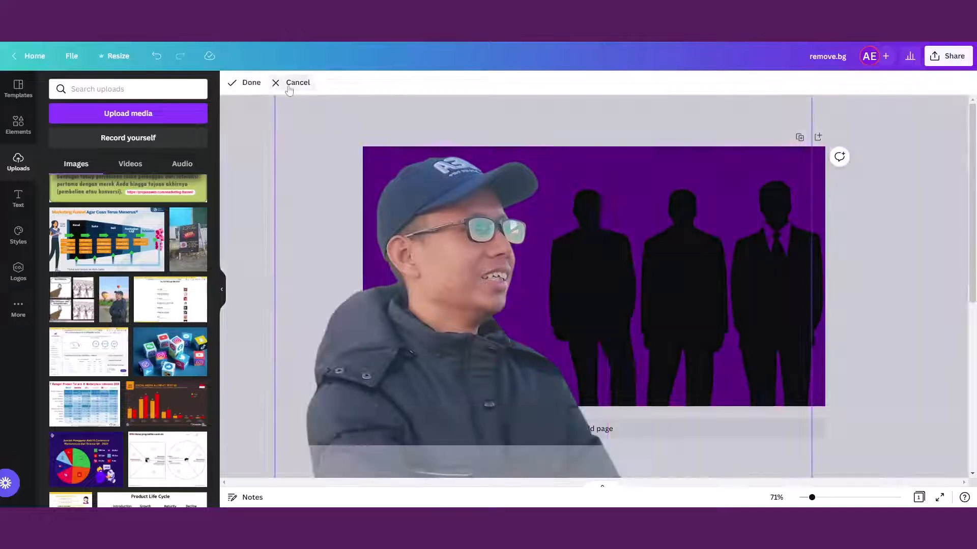
pyautogui.scroll(-6, 570, 273)
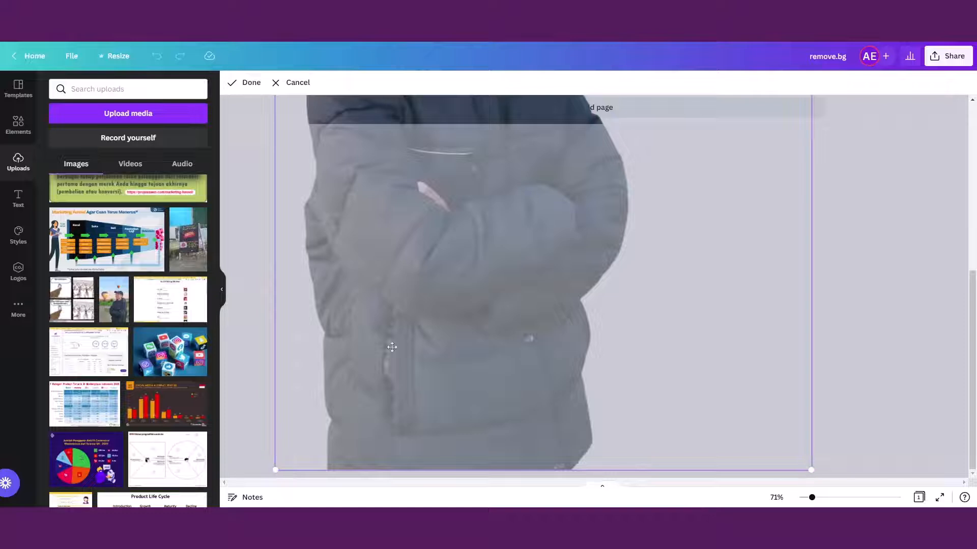
pyautogui.scroll(6, 392, 348)
pyautogui.moveTo(438, 294); pyautogui.dragTo(664, 295)
pyautogui.scroll(-7, 664, 295)
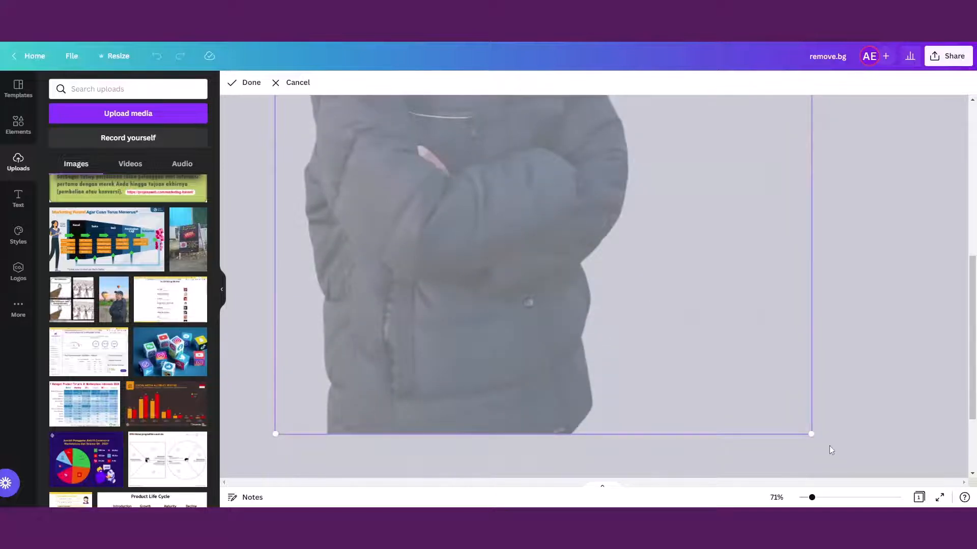
pyautogui.scroll(7, 685, 349)
pyautogui.moveTo(562, 363); pyautogui.dragTo(497, 353)
pyautogui.click(922, 347)
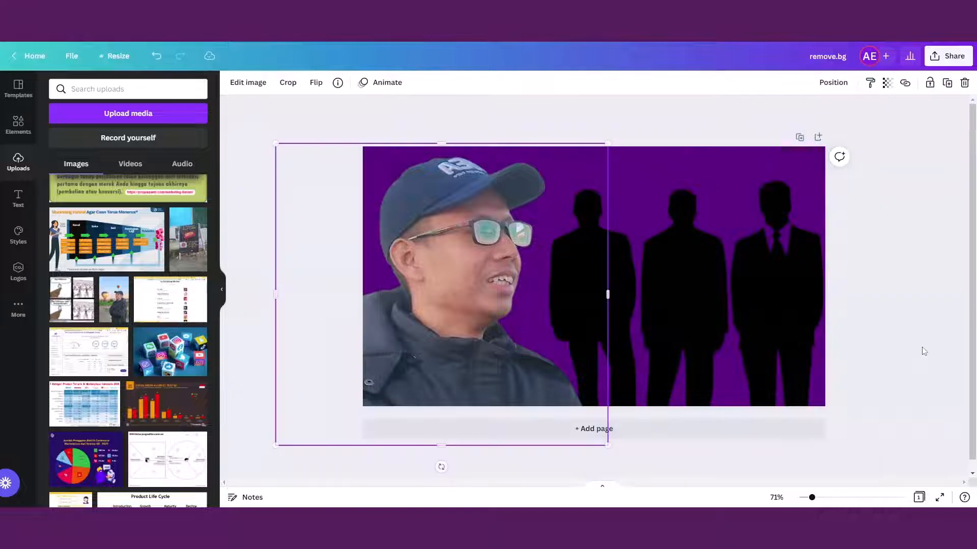
pyautogui.click(922, 347)
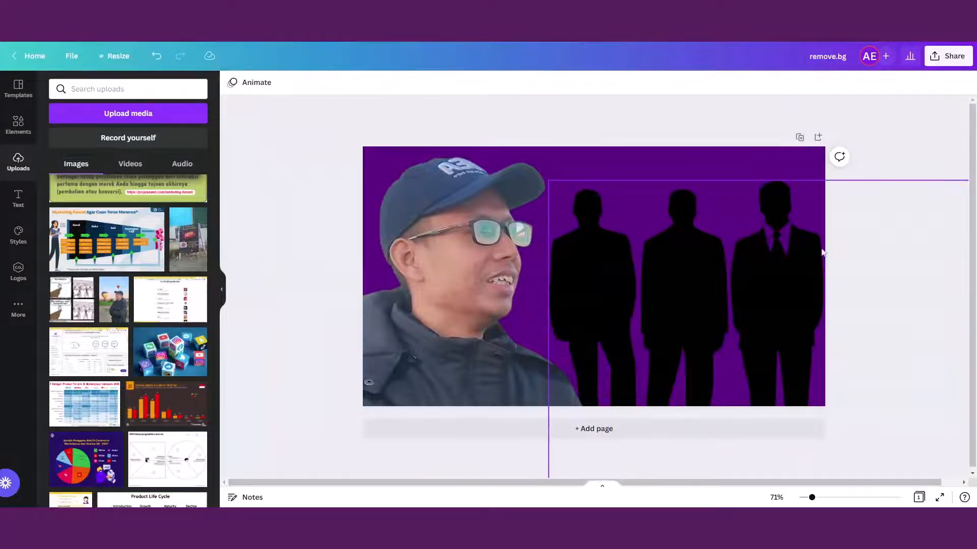
# Step: Add a heading text box and place it over the upper part of the men's silhouettes
pyautogui.click(23, 209)
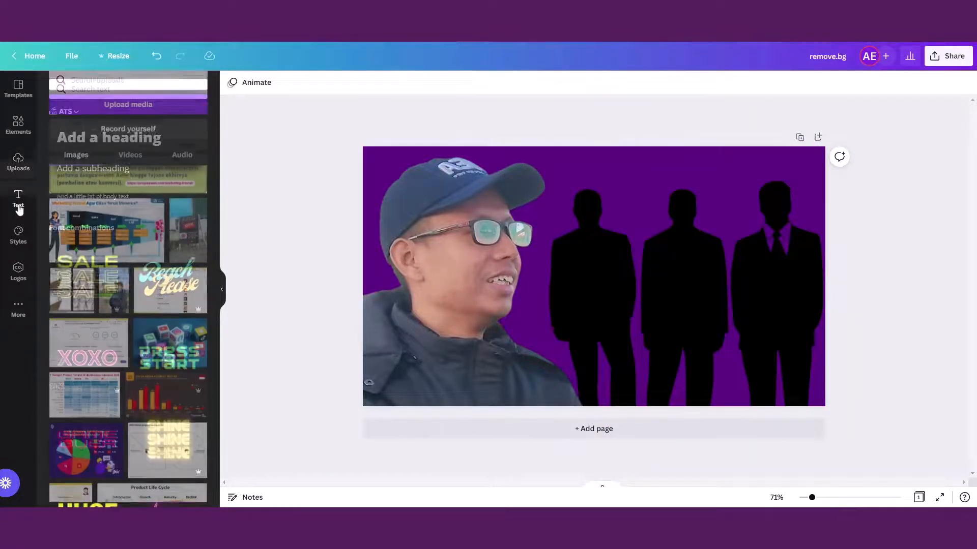
pyautogui.click(128, 142)
pyautogui.click(879, 321)
pyautogui.moveTo(593, 290); pyautogui.dragTo(653, 244)
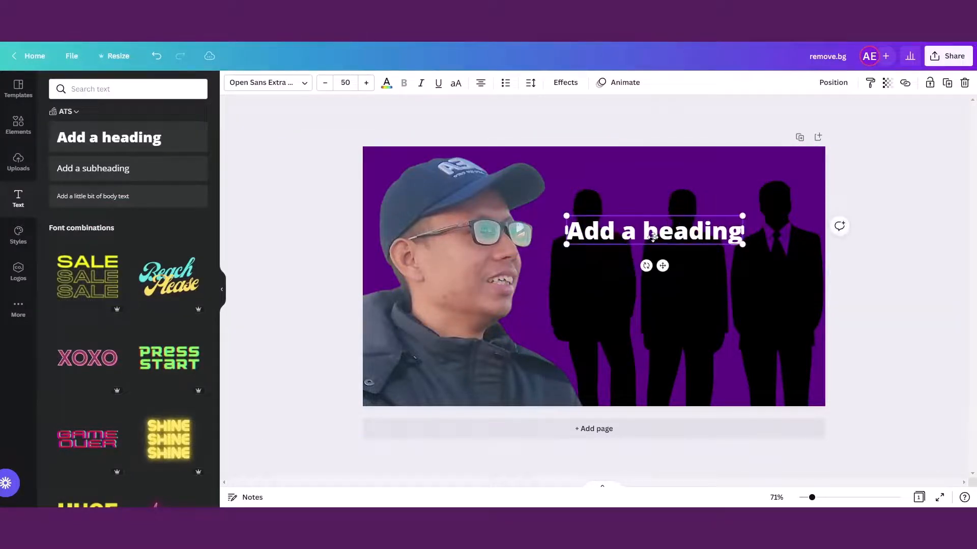
# Step: Set the heading's font to Bebas Neue Cyrillic
pyautogui.click(297, 85)
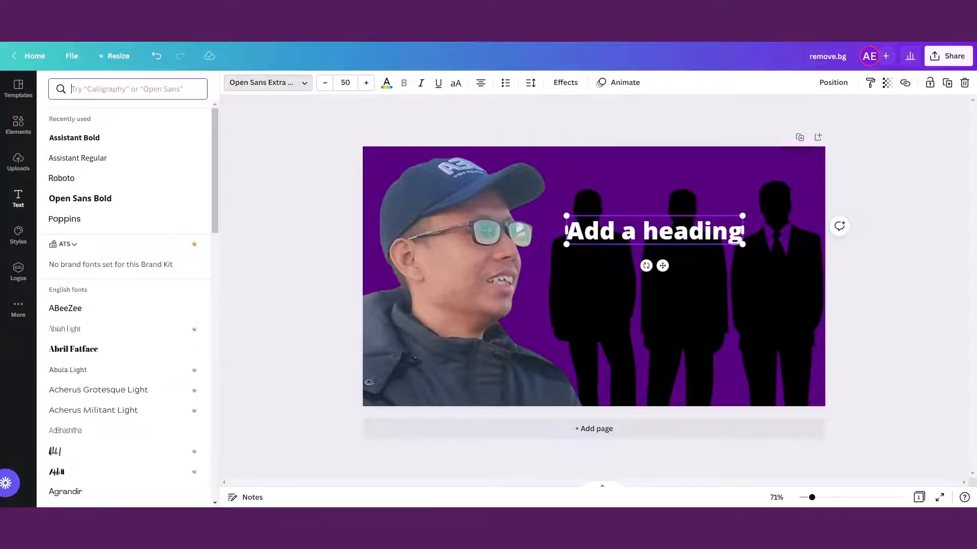
pyautogui.write('bebas')
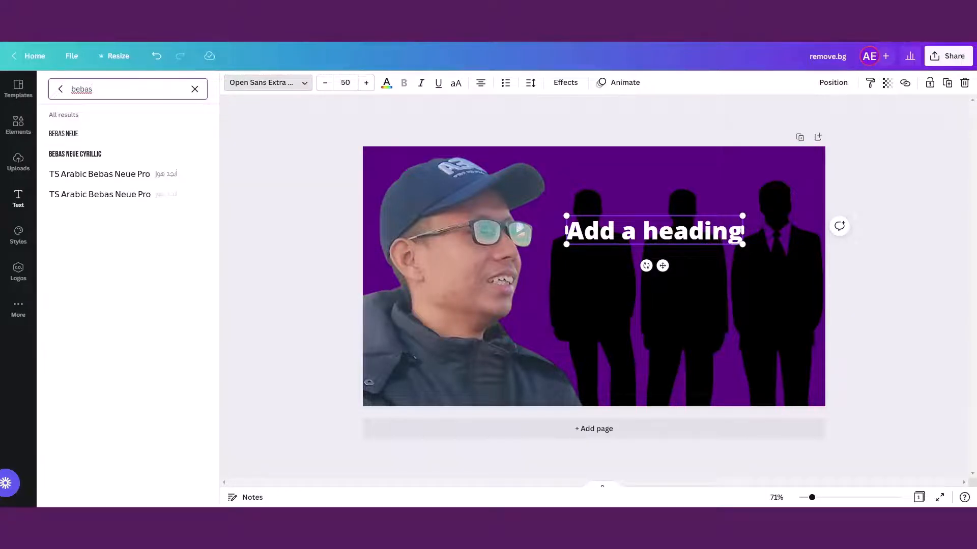
pyautogui.click(86, 158)
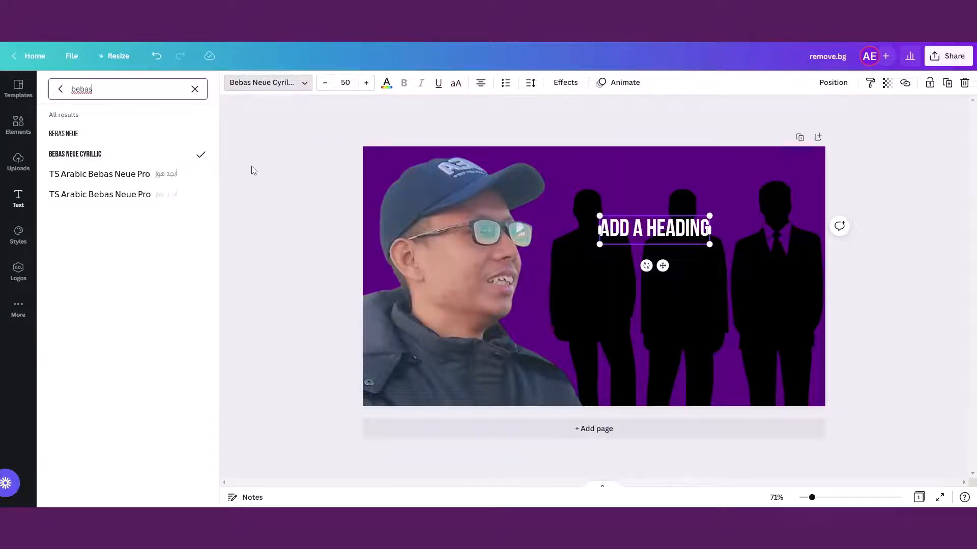
# Step: Add a second heading below the first one and set its font to Montserrat Extra-Bold
pyautogui.click(17, 198)
pyautogui.click(108, 137)
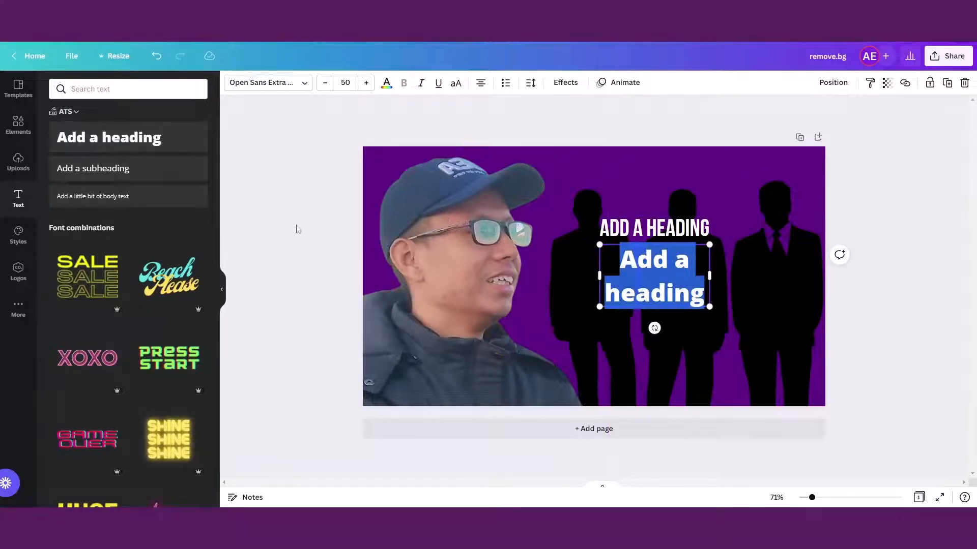
pyautogui.click(127, 89)
pyautogui.write('monts')
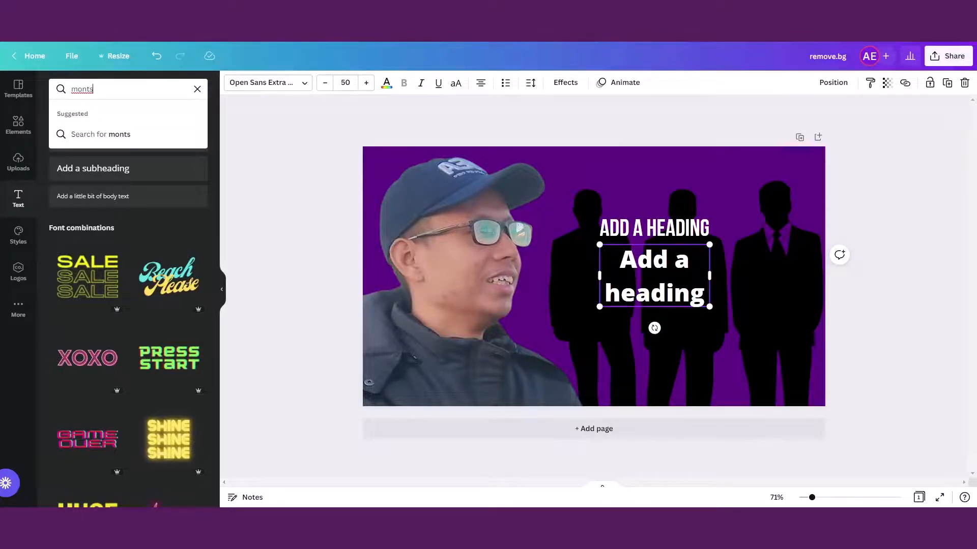
pyautogui.click(304, 86)
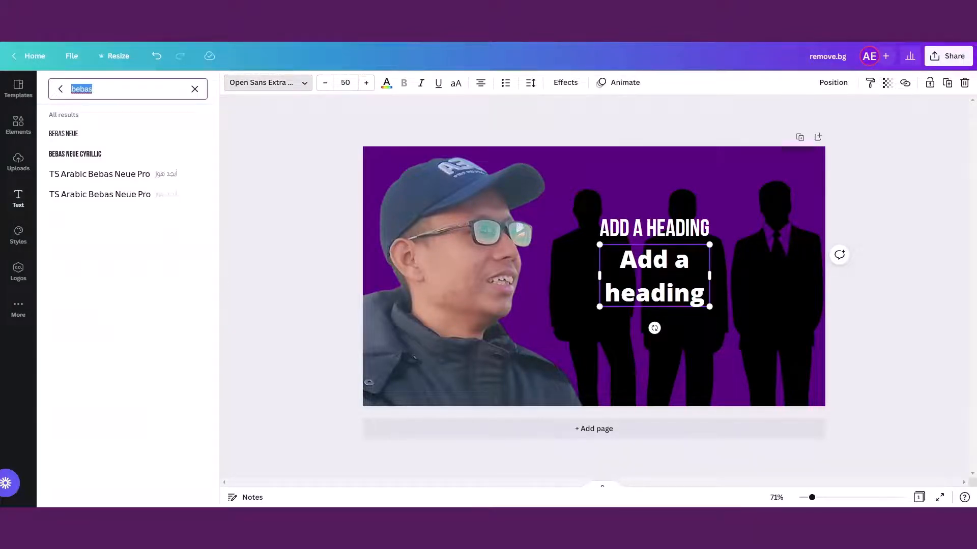
pyautogui.write('monts')
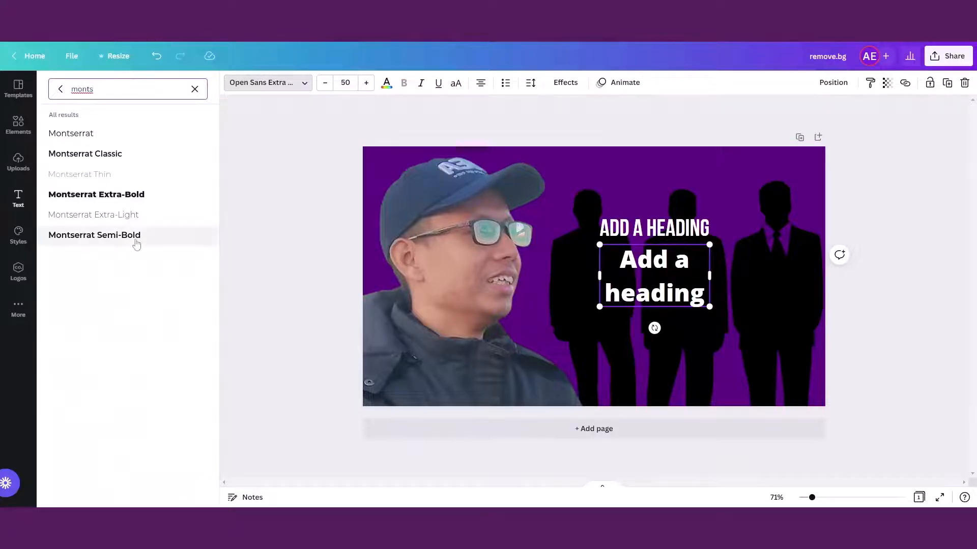
pyautogui.click(128, 197)
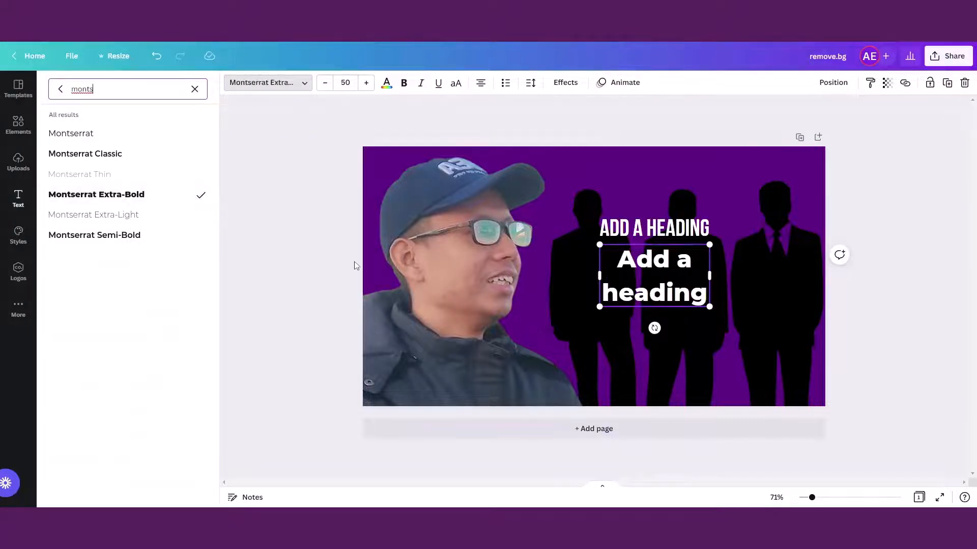
# Step: Try Montserrat Semi-Bold on the second heading, return it to Extra-Bold, and widen its box to fit one line
pyautogui.tripleClick(645, 261)
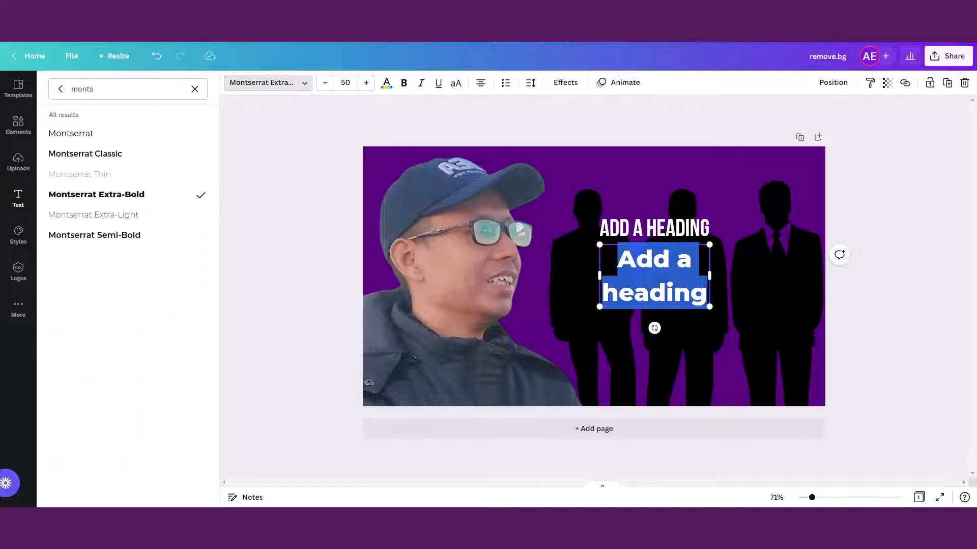
pyautogui.click(139, 239)
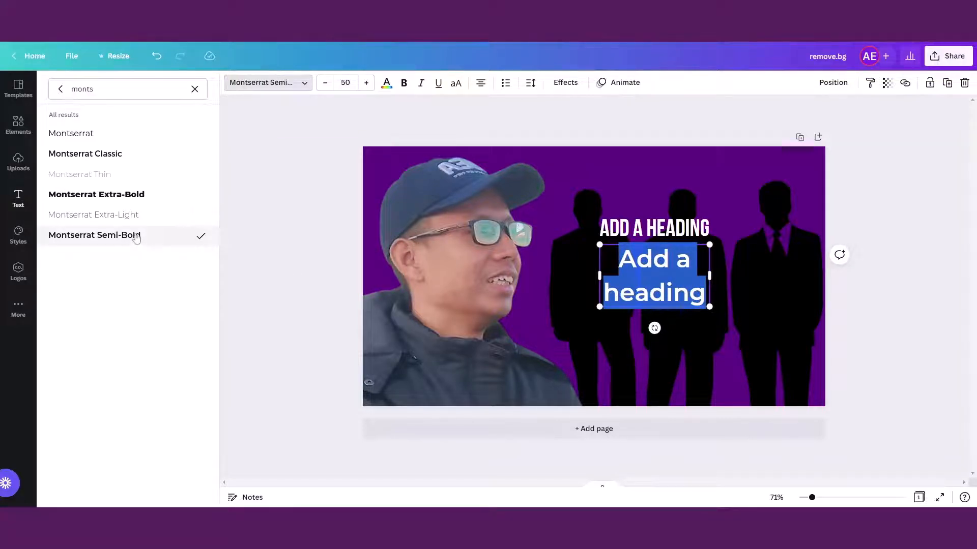
pyautogui.click(124, 195)
pyautogui.moveTo(710, 270); pyautogui.dragTo(795, 274)
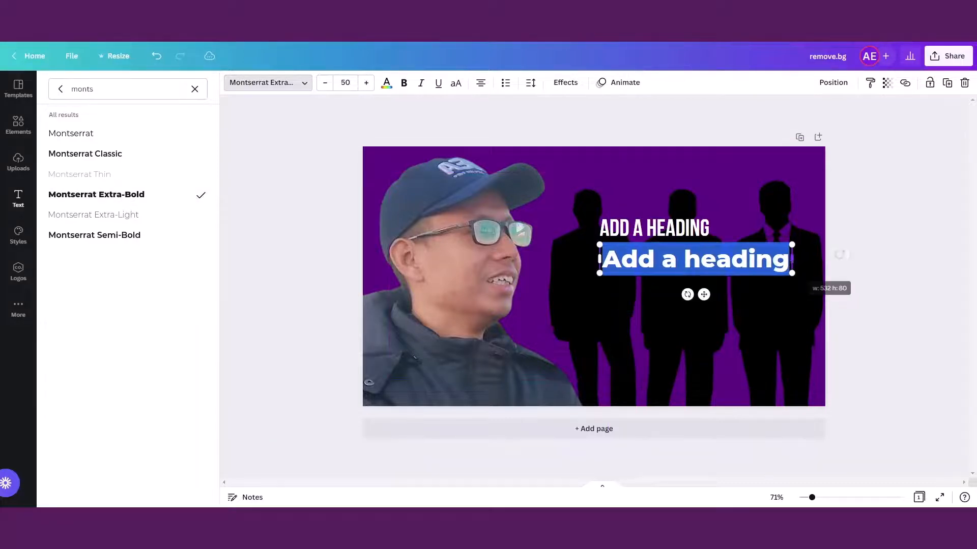
# Step: Add a third heading below the other two and set its font to Oswald
pyautogui.click(18, 199)
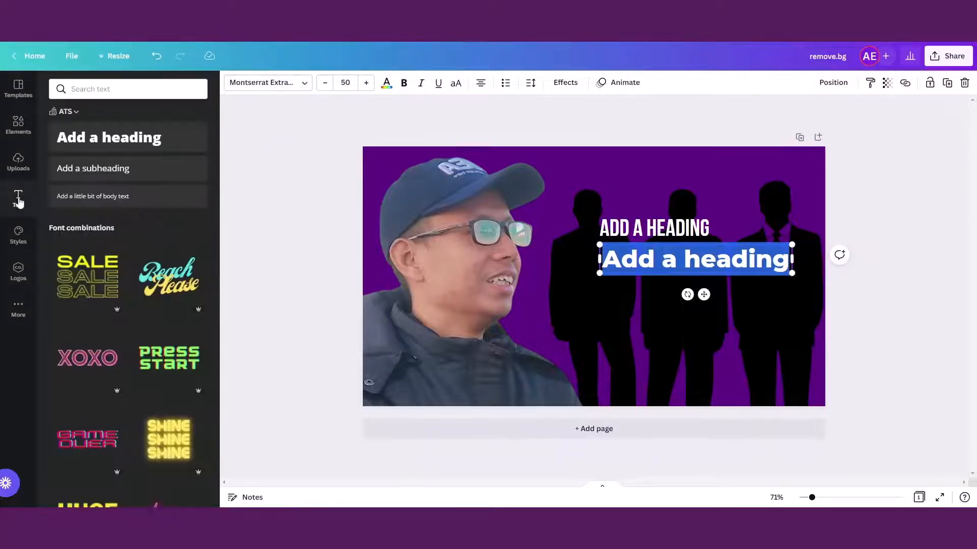
pyautogui.click(134, 138)
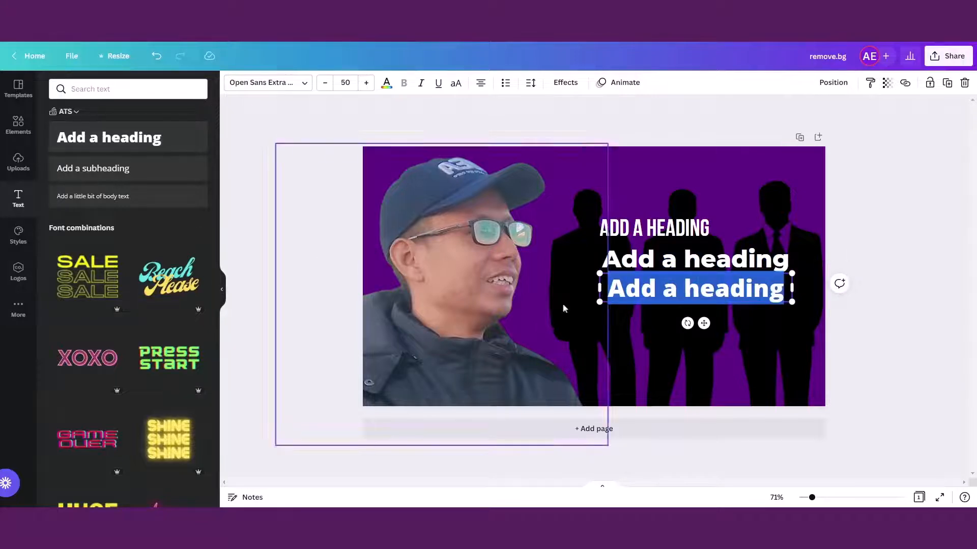
pyautogui.click(295, 86)
pyautogui.write('monts')
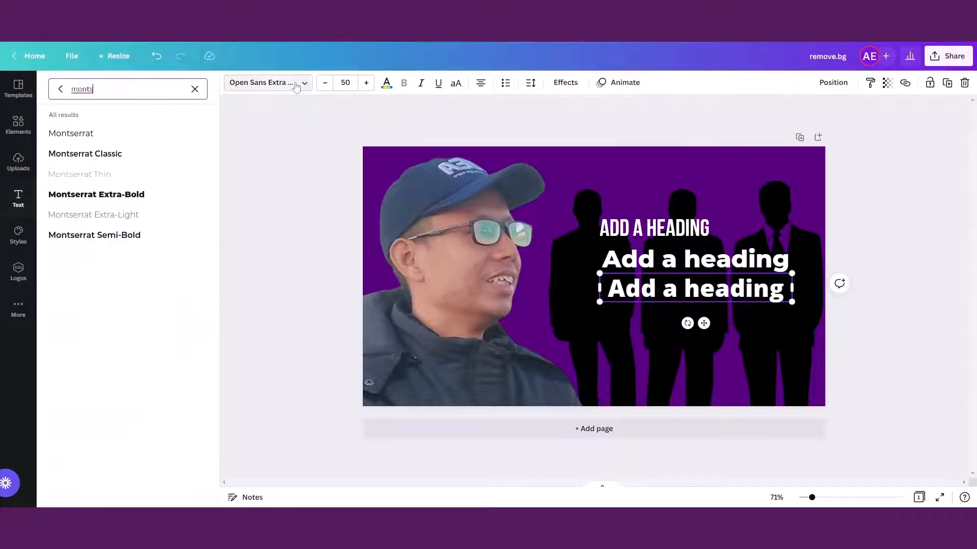
pyautogui.hotkey('ctrl', 'a')
pyautogui.write('o')
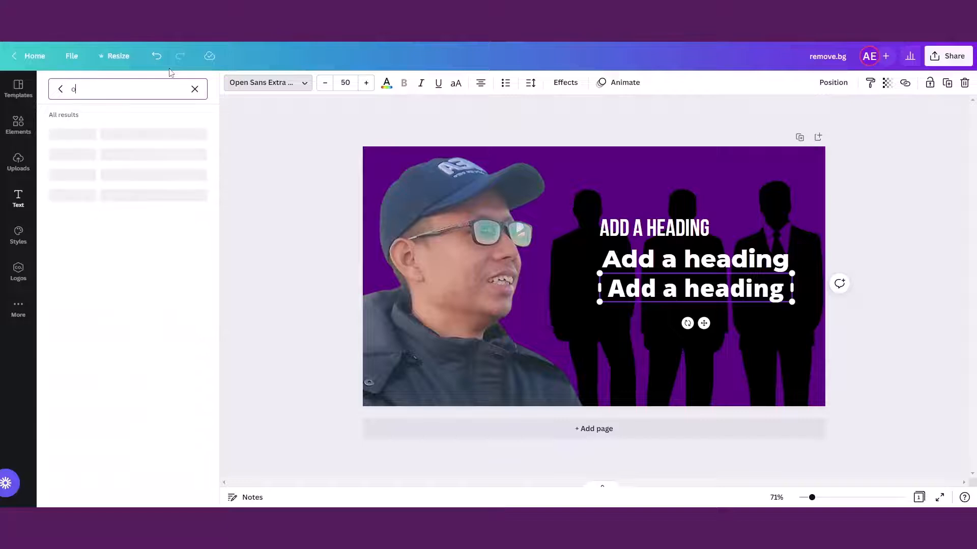
pyautogui.write('swald')
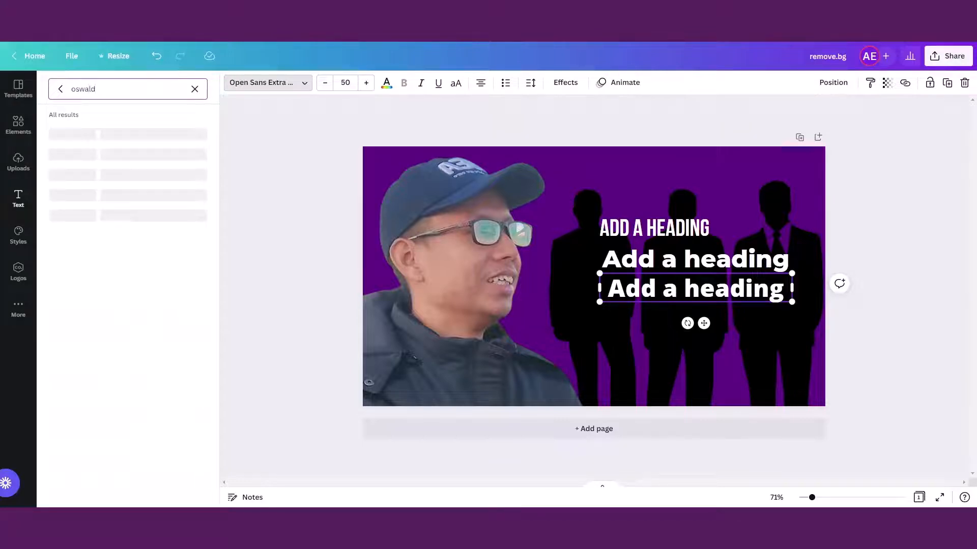
pyautogui.click(60, 133)
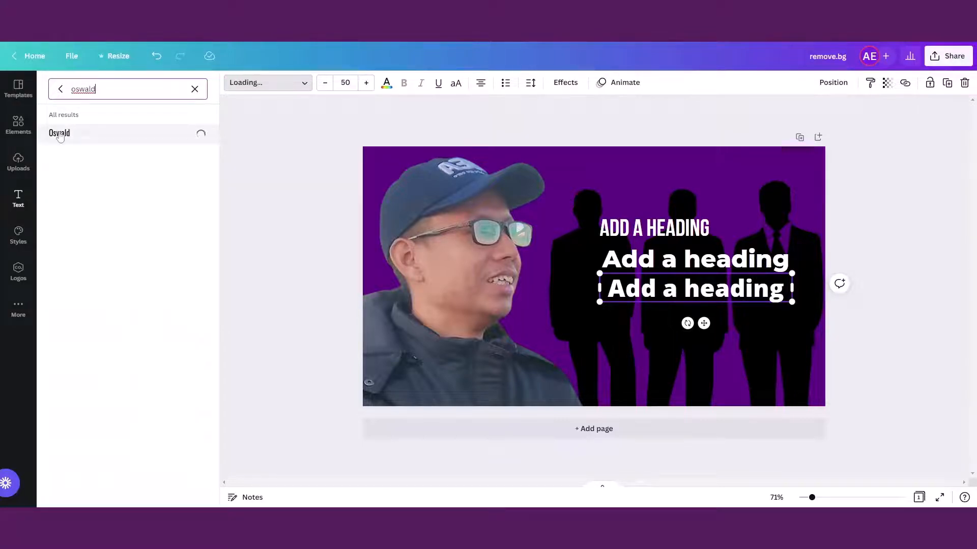
# Step: Enlarge the Oswald heading to font size 73.7 and make it bold
pyautogui.moveTo(792, 302); pyautogui.dragTo(883, 315)
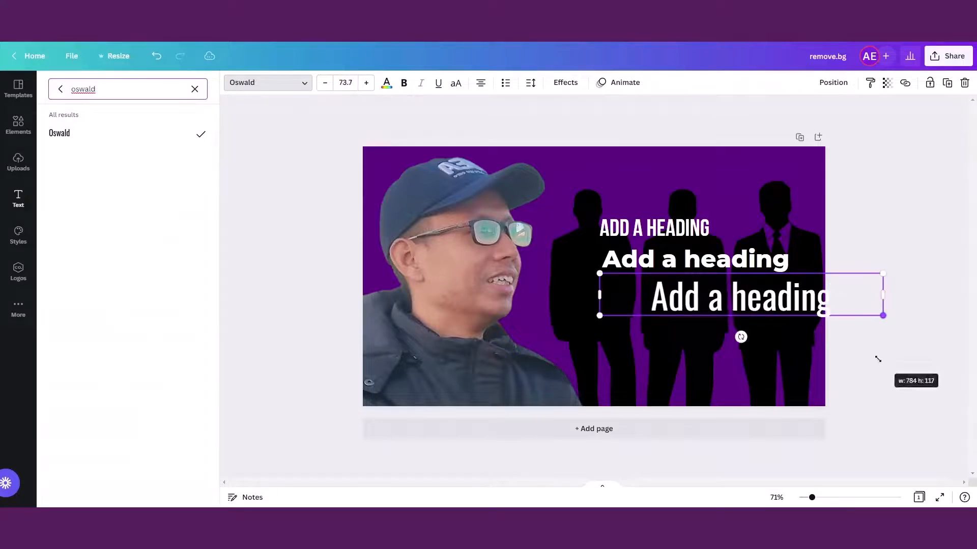
pyautogui.click(405, 83)
pyautogui.click(405, 83)
pyautogui.click(405, 83)
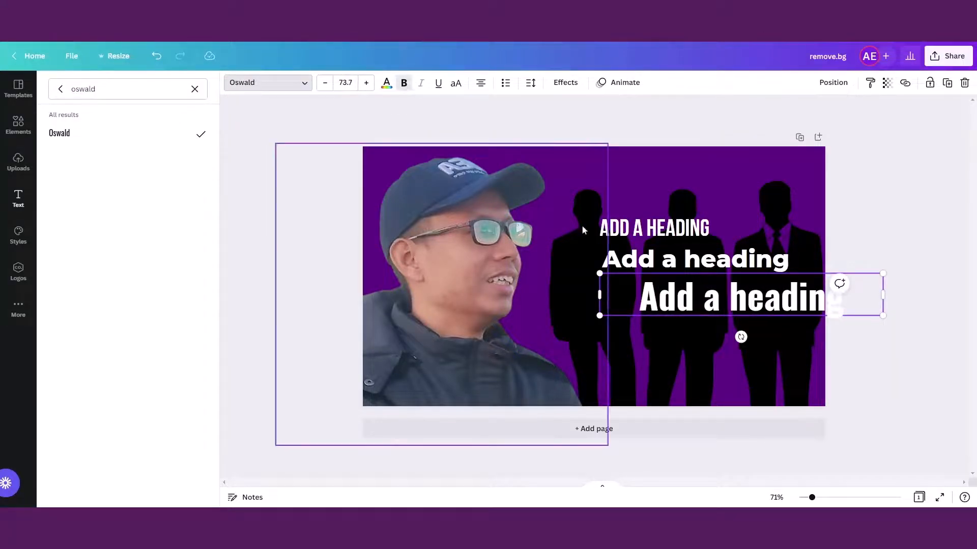
# Step: Narrow the Oswald heading's box to fit its text and move it slightly away from the other headings
pyautogui.moveTo(886, 295); pyautogui.dragTo(816, 295)
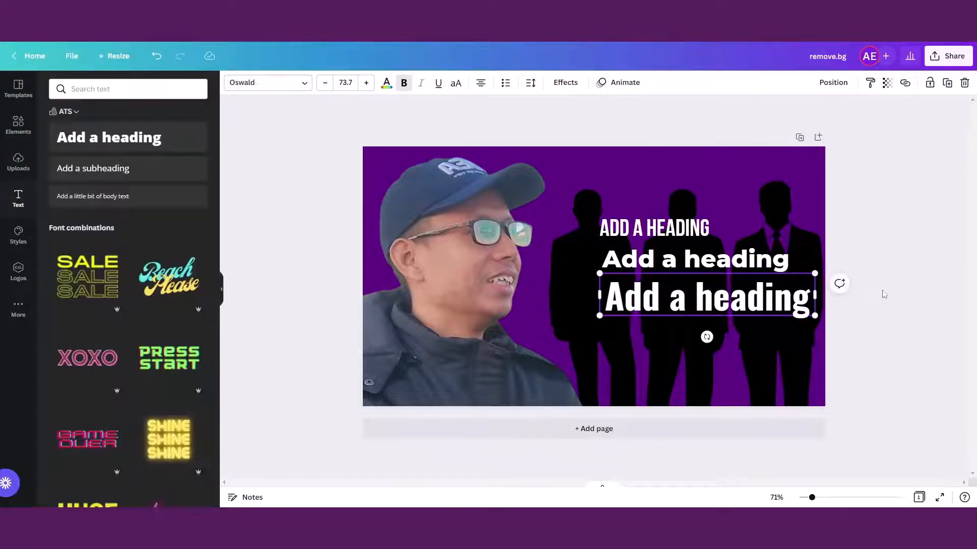
pyautogui.click(879, 298)
pyautogui.moveTo(745, 294); pyautogui.dragTo(717, 309)
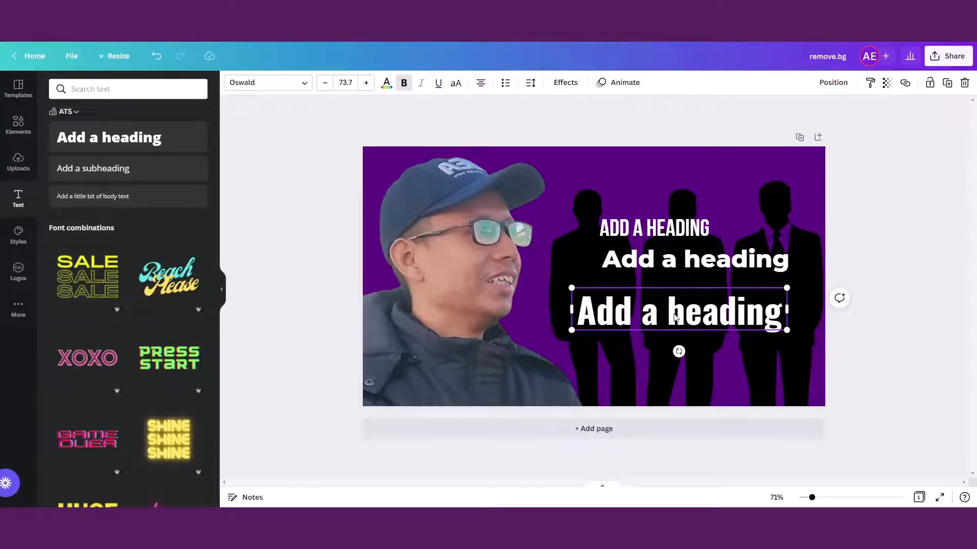
# Step: Delete the Montserrat and Bebas Neue headings and move the Oswald heading up into their place
pyautogui.click(695, 257)
pyautogui.press('Delete')
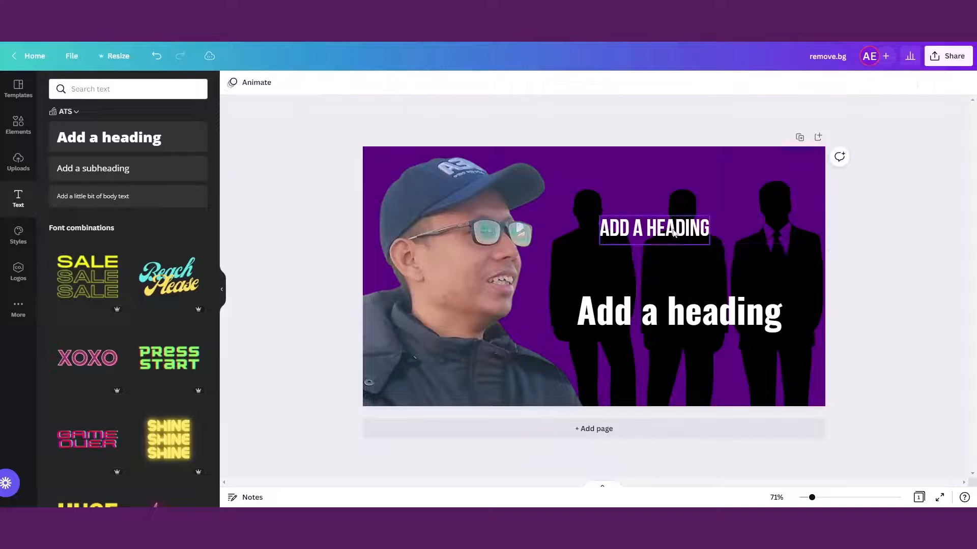
pyautogui.click(675, 233)
pyautogui.press('Delete')
pyautogui.moveTo(696, 308); pyautogui.dragTo(677, 234)
# Step: Replace the heading's placeholder text with "Anda Perlu Tahu Tentang", broken into two lines after "Perlu"
pyautogui.doubleClick(680, 243)
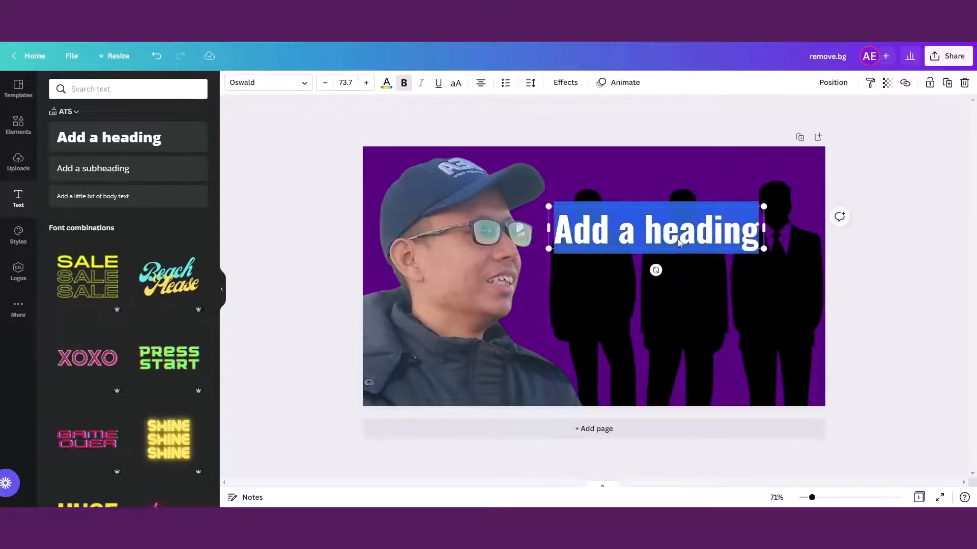
pyautogui.write('Anda')
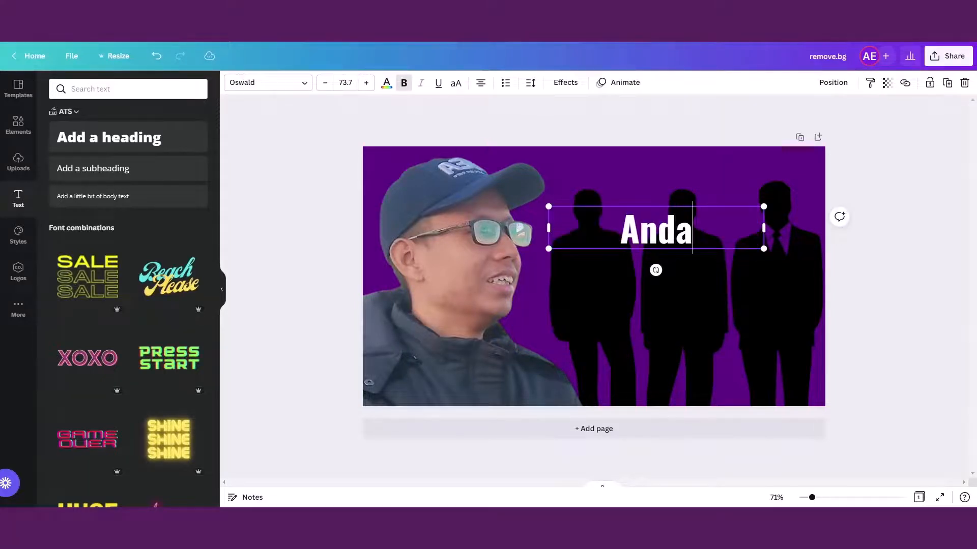
pyautogui.write(' Per;u')
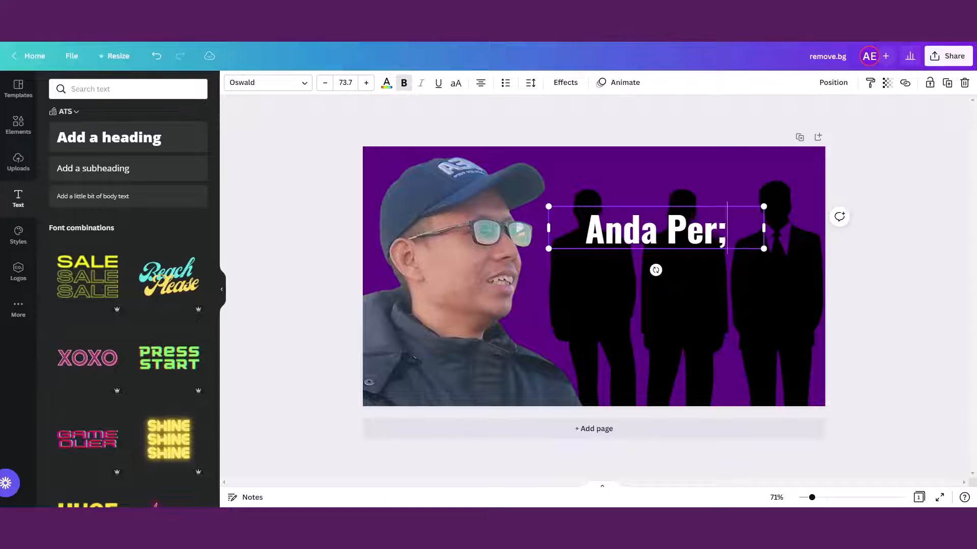
pyautogui.press('BackSpace')
pyautogui.press('BackSpace')
pyautogui.write('lu')
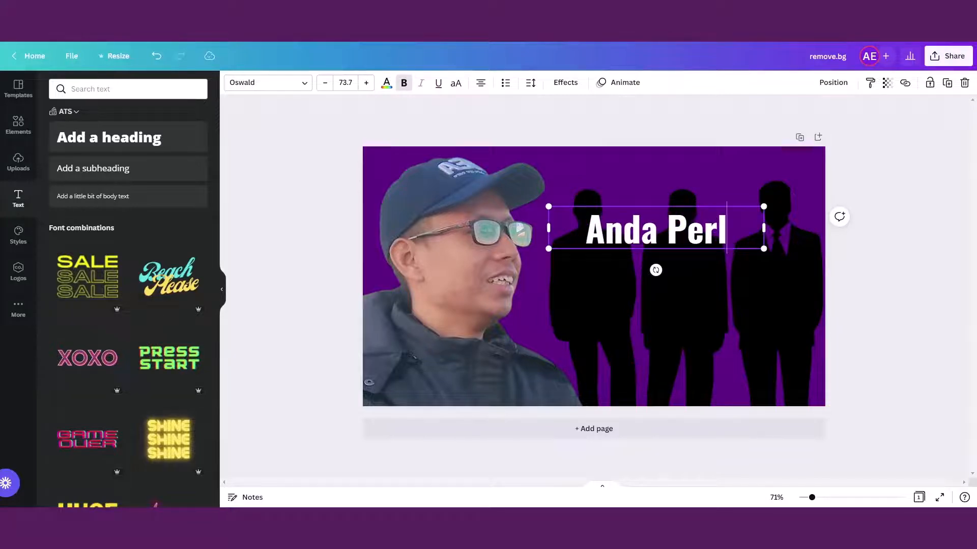
pyautogui.press('Return')
pyautogui.write('Tahu')
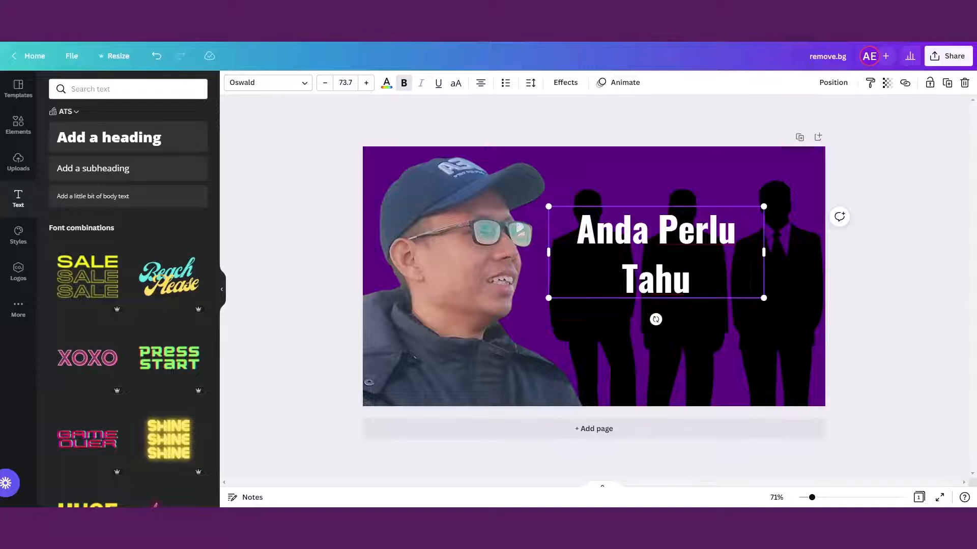
pyautogui.press('BackSpace')
pyautogui.press('BackSpace')
pyautogui.press('BackSpace')
pyautogui.write('ahu Tantang')
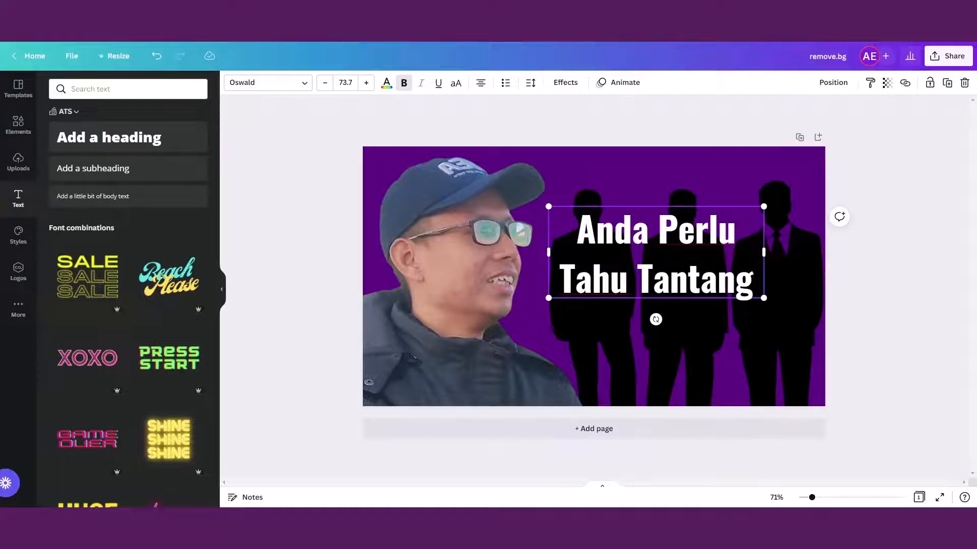
pyautogui.click(670, 278)
pyautogui.press('BackSpace')
pyautogui.write('e')
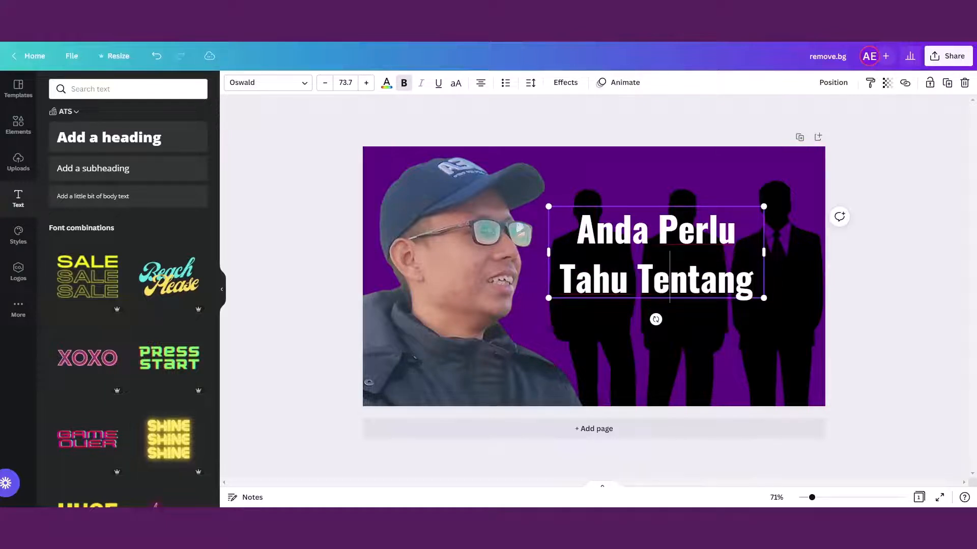
# Step: Move the heading slightly up and toward the man's photo, and place a pasted copy of it below
pyautogui.click(861, 308)
pyautogui.click(690, 294)
pyautogui.moveTo(693, 284); pyautogui.dragTo(686, 274)
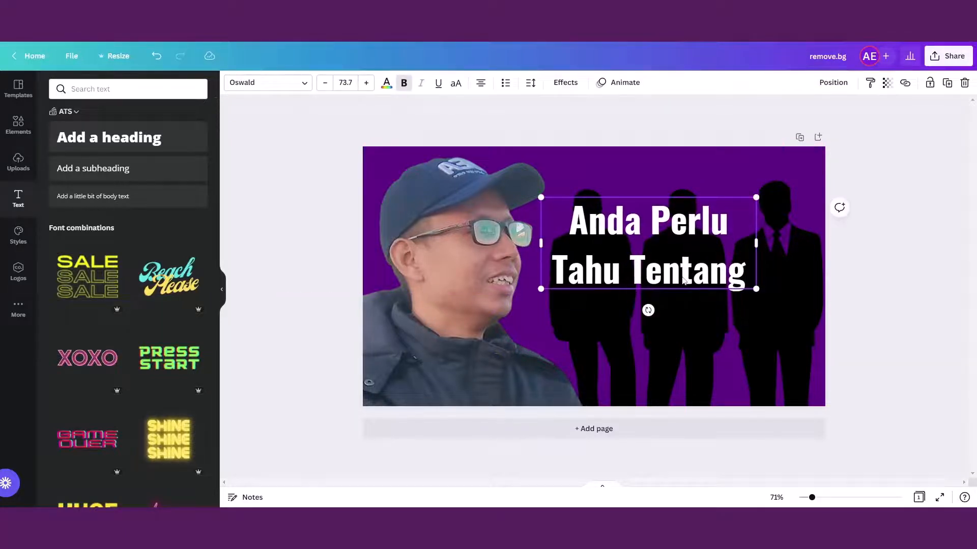
pyautogui.rightClick(647, 276)
pyautogui.click(670, 291)
pyautogui.rightClick(698, 299)
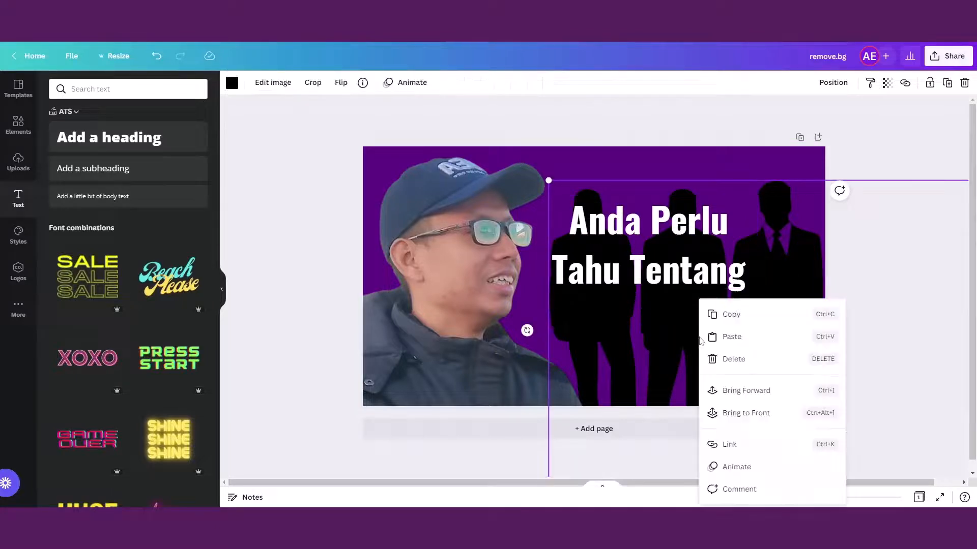
pyautogui.click(727, 336)
pyautogui.moveTo(675, 275); pyautogui.dragTo(717, 373)
# Step: Replace all the text in the copied heading with "Rahasia ini"
pyautogui.tripleClick(717, 372)
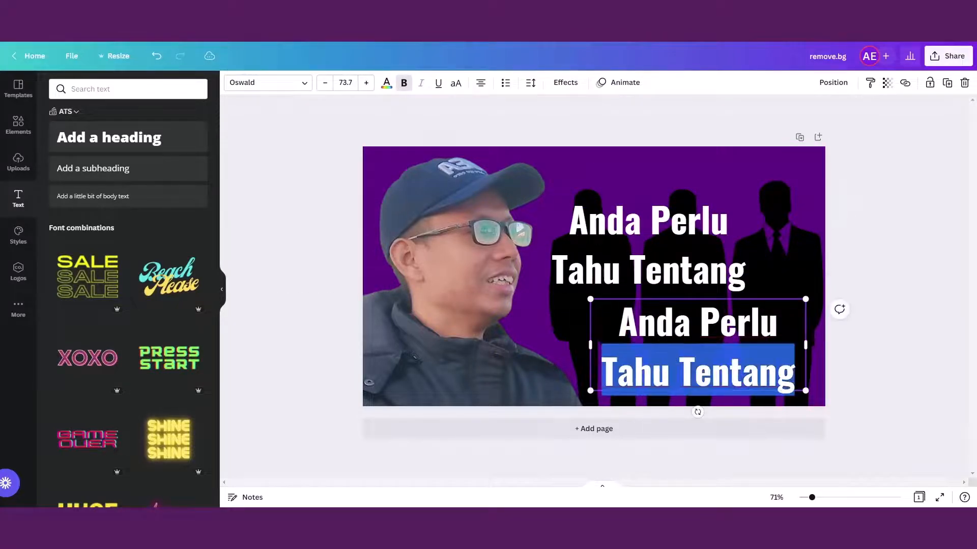
pyautogui.hotkey('ctrl', 'a')
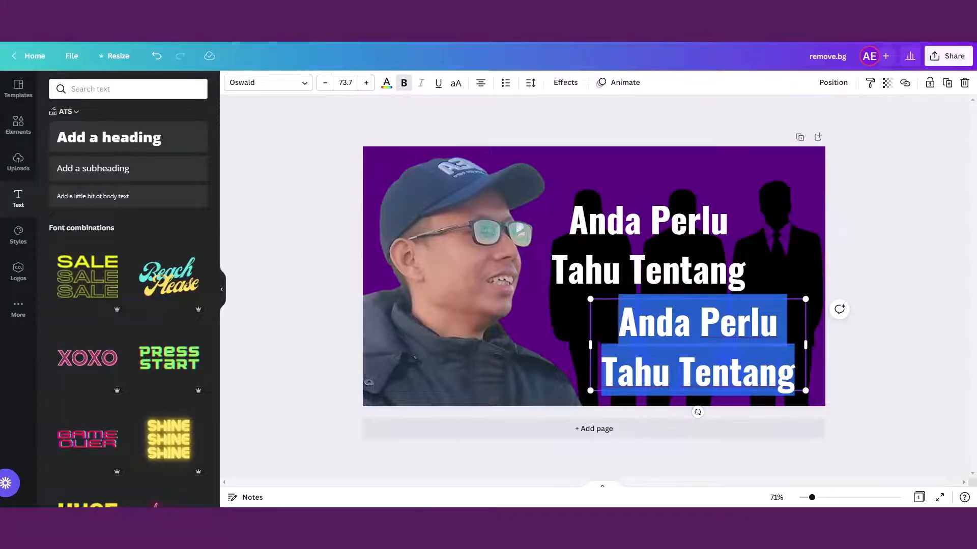
pyautogui.write('Ha;l')
pyautogui.press('BackSpace')
pyautogui.press('BackSpace')
pyautogui.press('BackSpace')
pyautogui.press('BackSpace')
pyautogui.write('Rah')
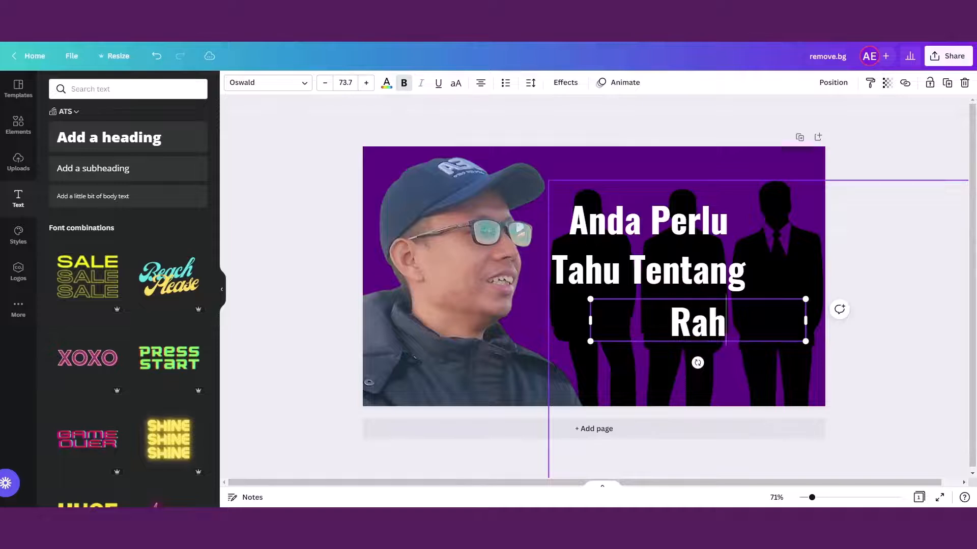
pyautogui.write('asia omo')
pyautogui.press('BackSpace')
pyautogui.press('BackSpace')
pyautogui.press('BackSpace')
pyautogui.press('BackSpace')
pyautogui.write('ini')
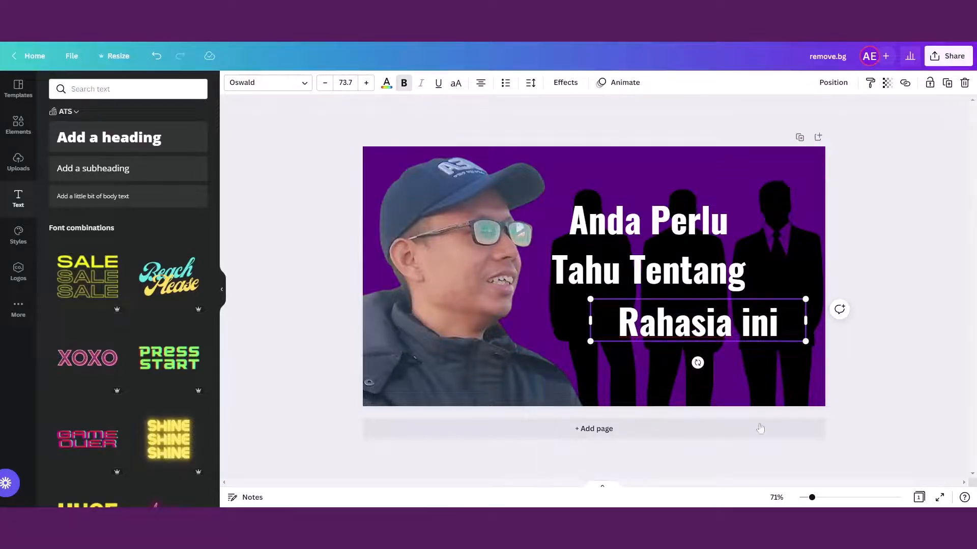
# Step: Move the "Rahasia ini" heading slightly down toward the man's photo and color its text yellow
pyautogui.click(905, 342)
pyautogui.moveTo(684, 316); pyautogui.dragTo(661, 325)
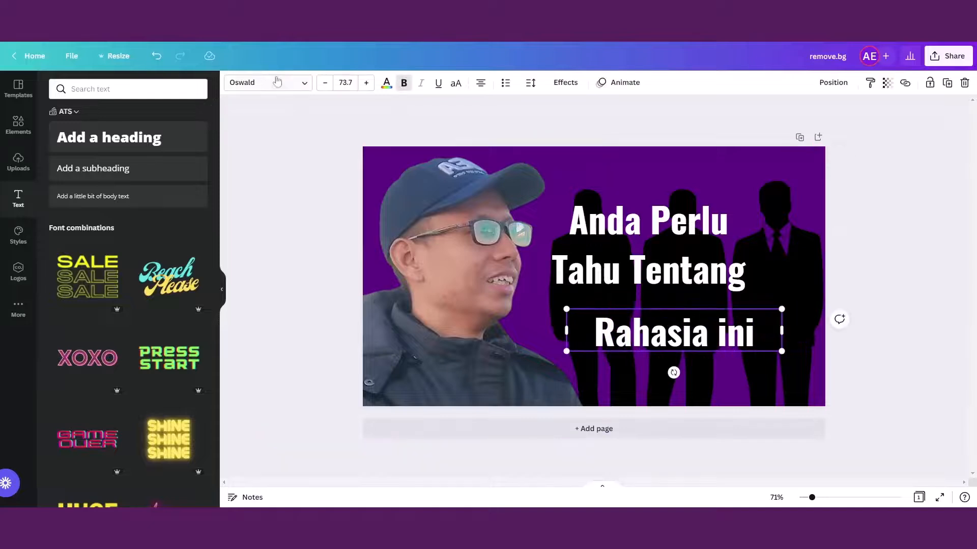
pyautogui.click(385, 84)
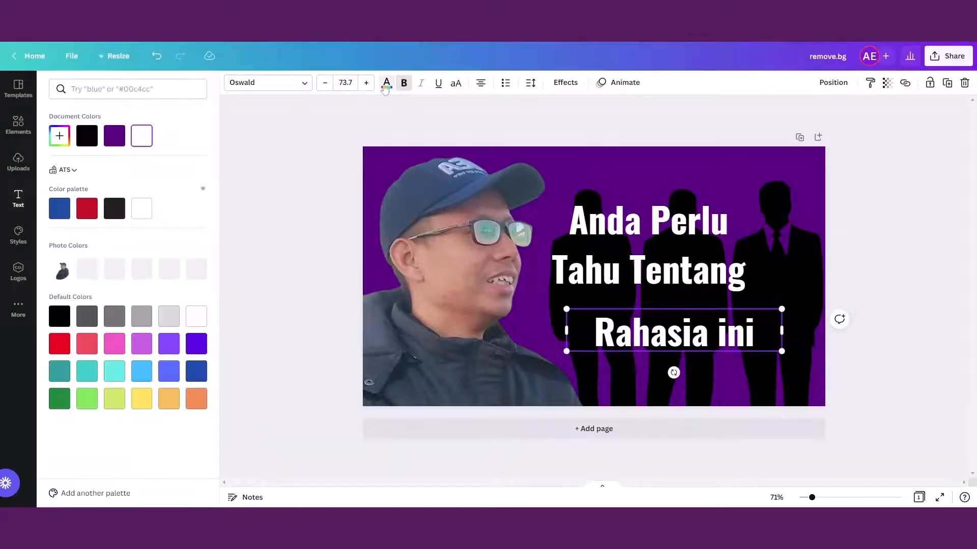
pyautogui.click(143, 401)
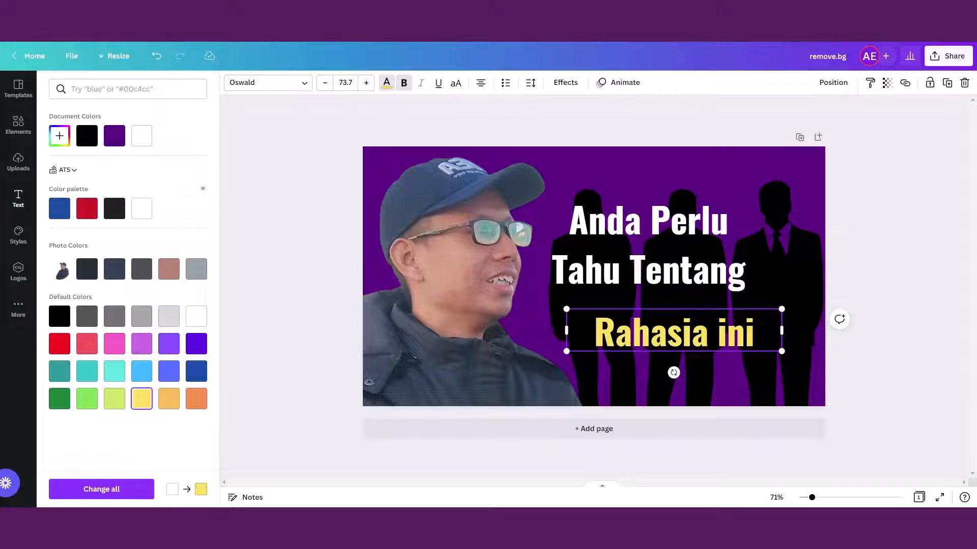
# Step: Give the "Rahasia ini" heading the custom bright yellow text color #FAFF00
pyautogui.click(59, 143)
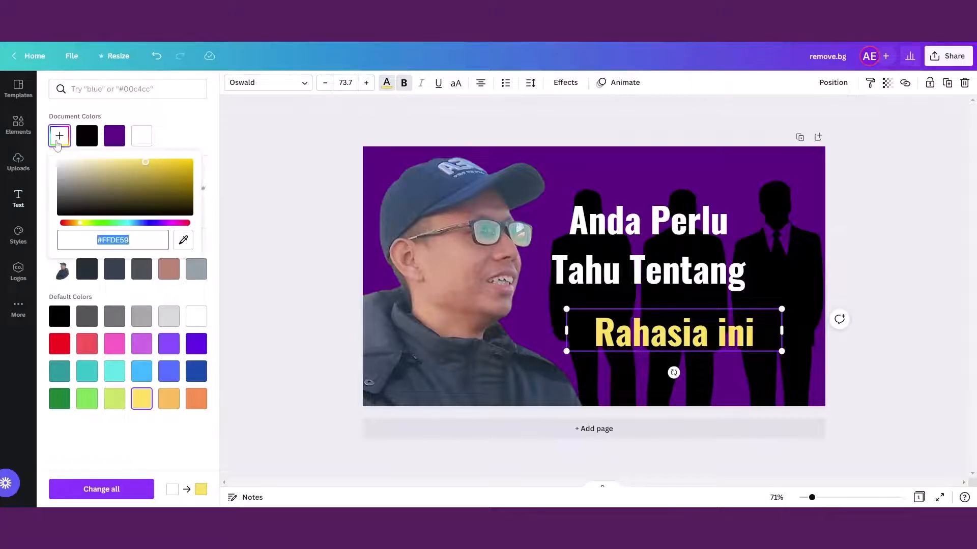
pyautogui.moveTo(145, 161)
pyautogui.mouseDown()
pyautogui.moveTo(198, 160)
pyautogui.moveTo(158, 151)
pyautogui.mouseUp()
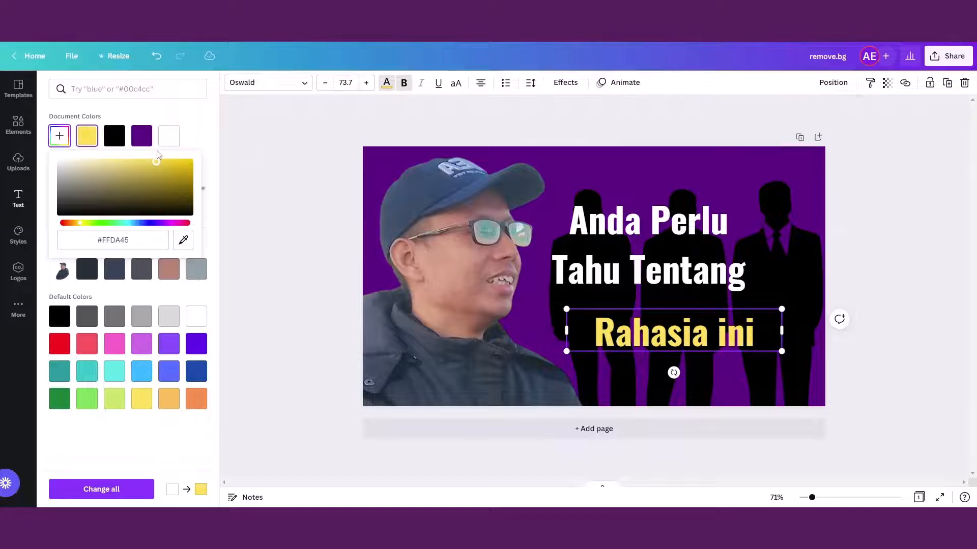
pyautogui.moveTo(82, 227); pyautogui.dragTo(86, 228)
pyautogui.moveTo(156, 161); pyautogui.dragTo(206, 162)
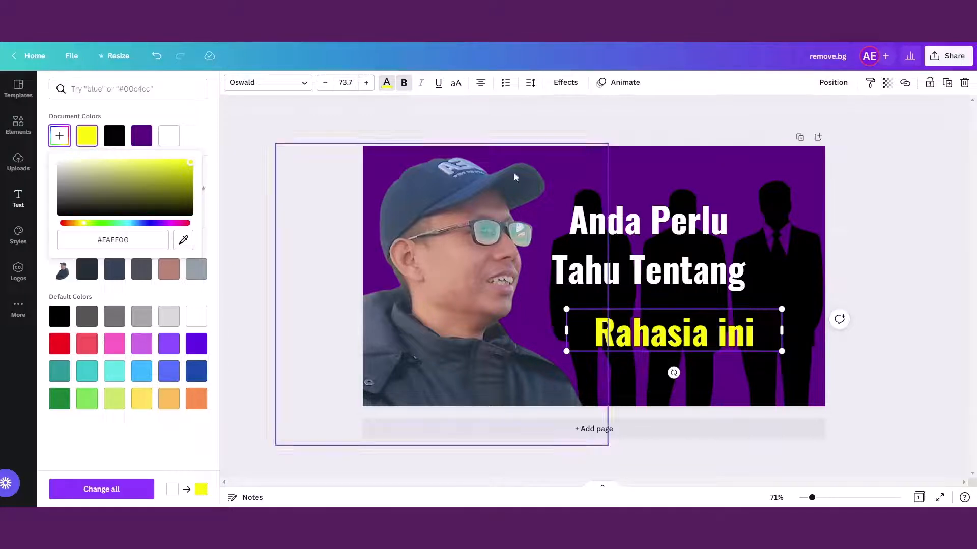
pyautogui.click(941, 376)
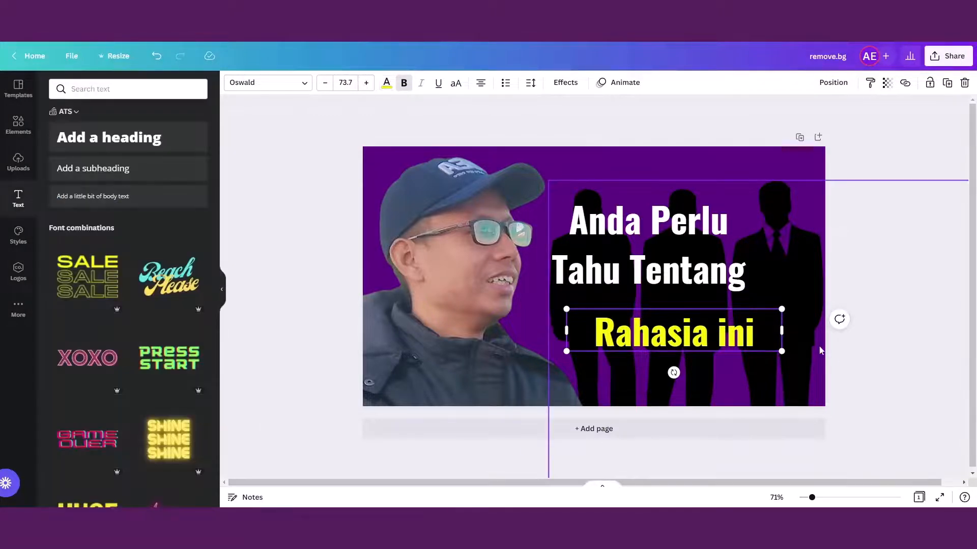
# Step: Enlarge the "Rahasia ini" heading to size 94.1 and move the "Anda Perlu Tahu Tentang" heading down so it sits just above it
pyautogui.moveTo(782, 351); pyautogui.dragTo(903, 396)
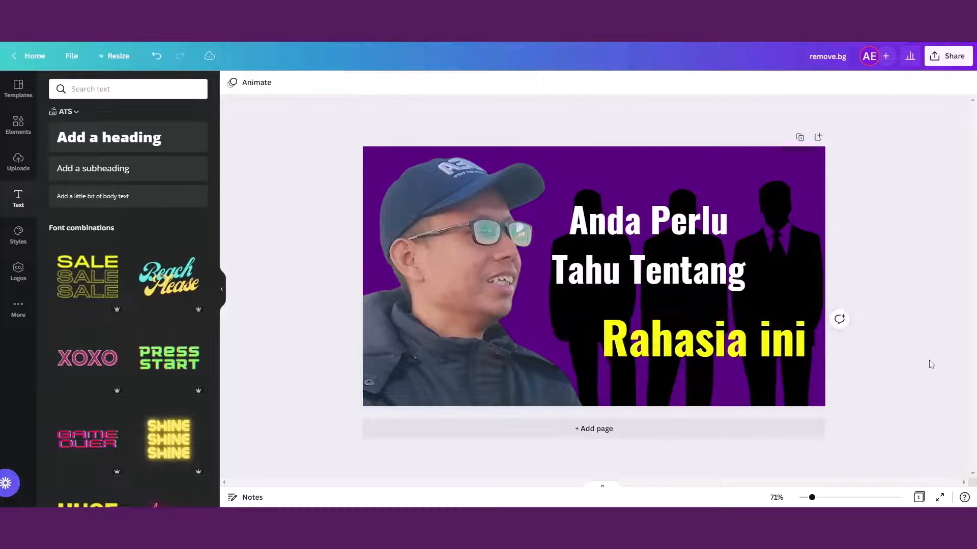
pyautogui.moveTo(713, 346); pyautogui.dragTo(687, 340)
pyautogui.moveTo(677, 231); pyautogui.dragTo(672, 244)
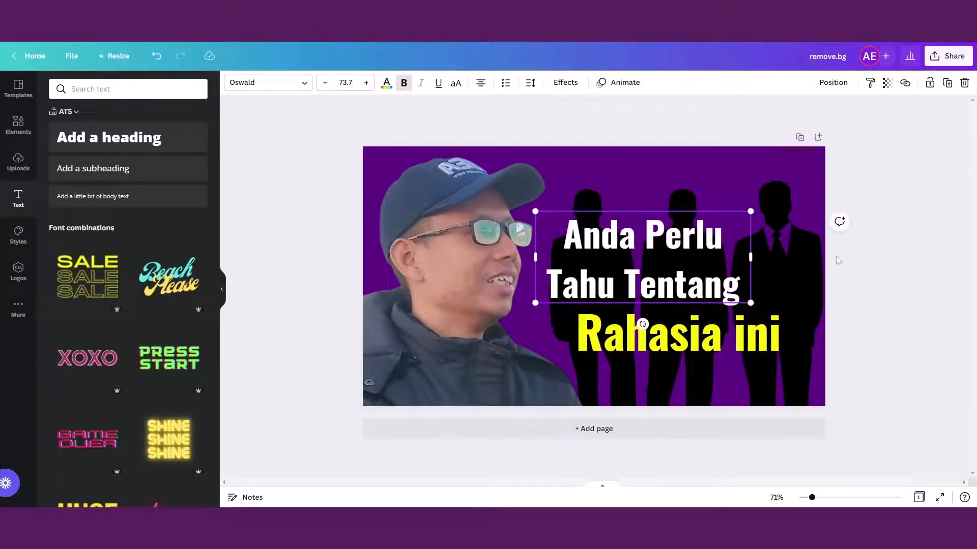
pyautogui.click(909, 328)
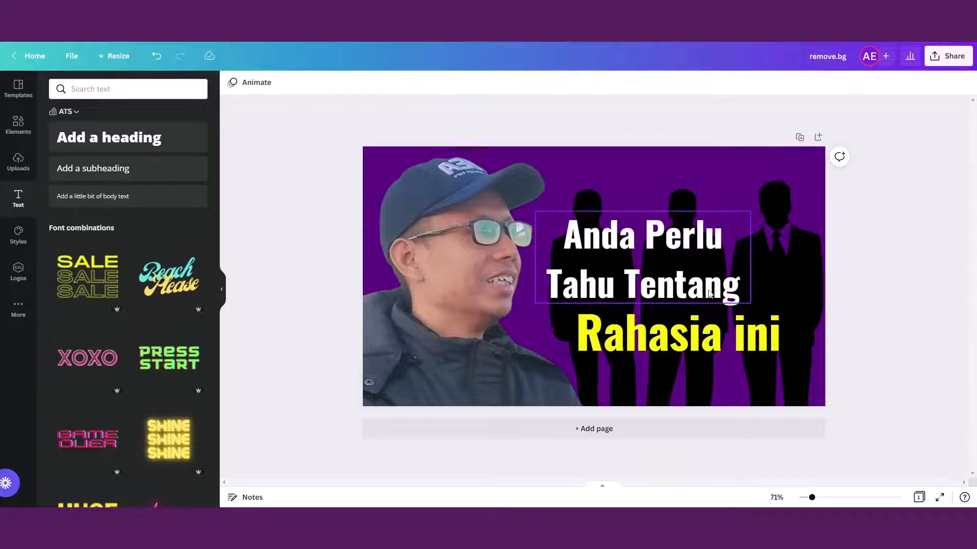
pyautogui.moveTo(677, 331); pyautogui.dragTo(677, 338)
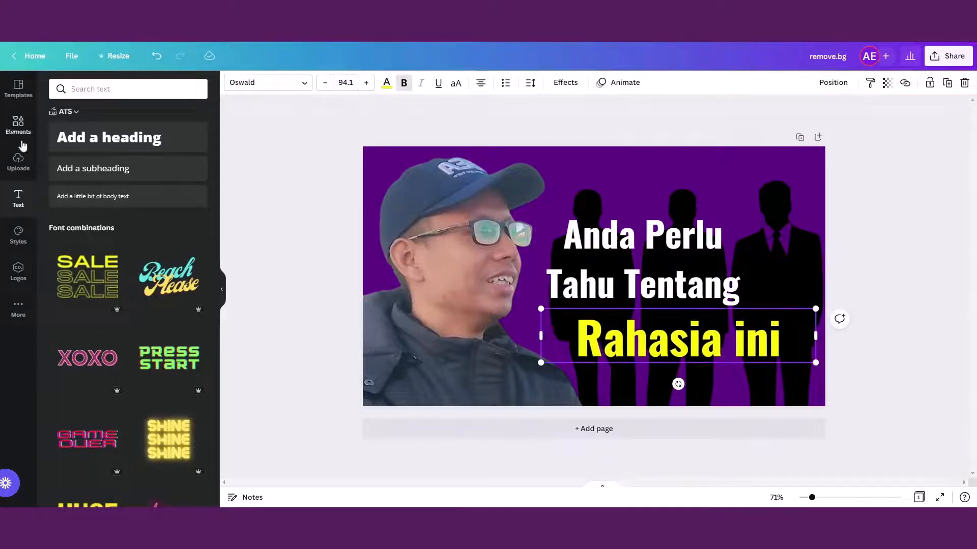
# Step: Search the elements for "arrow" and add the white curved brush-stroke arrow photo to the thumbnail
pyautogui.click(18, 125)
pyautogui.click(102, 89)
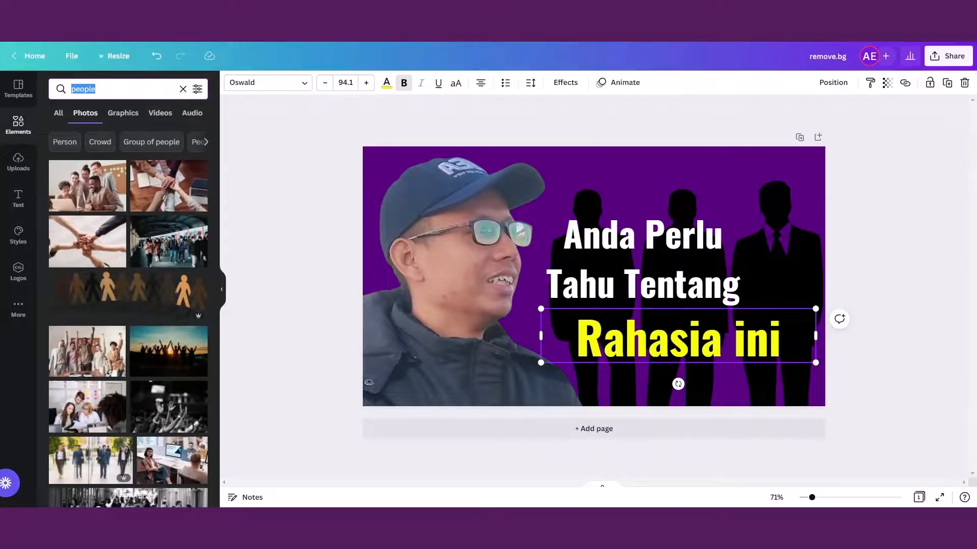
pyautogui.write('arrow')
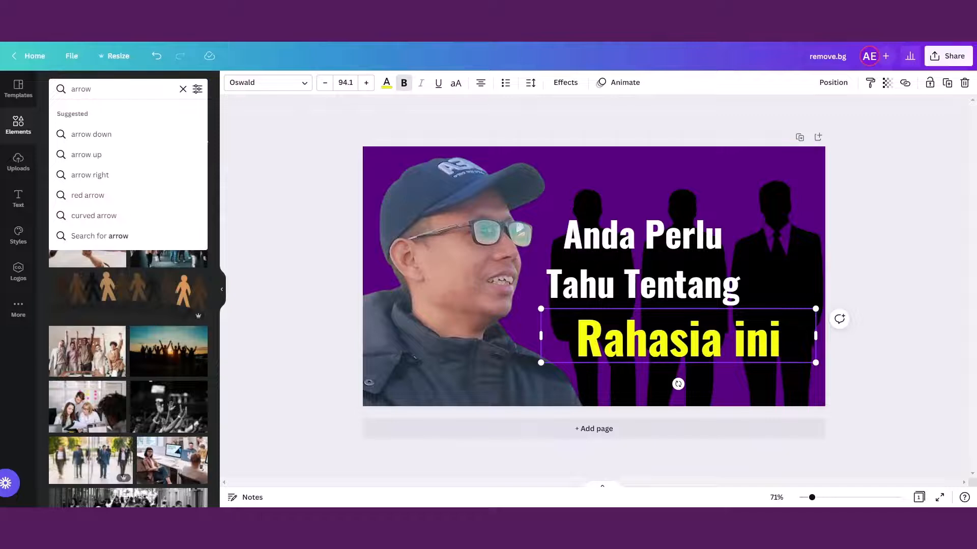
pyautogui.press('Return')
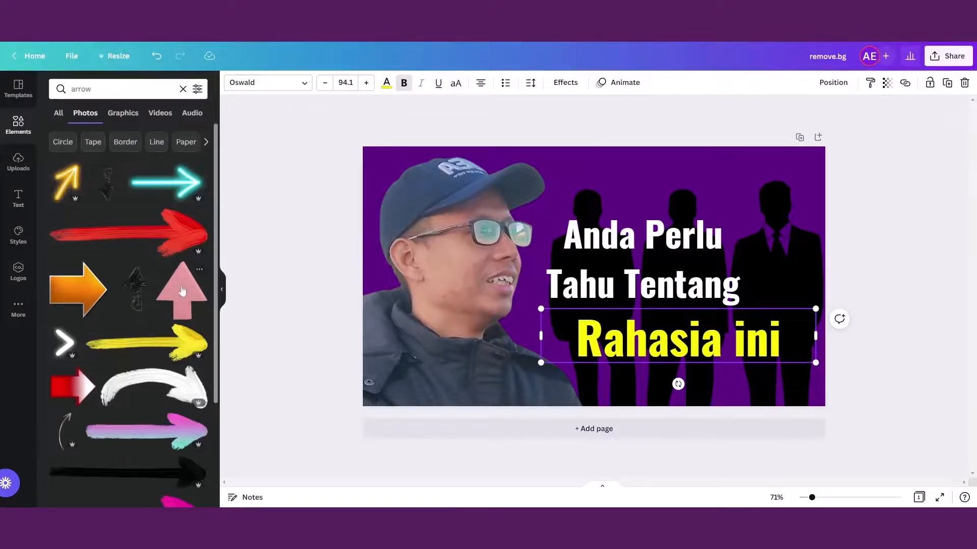
pyautogui.scroll(-2, 154, 329)
pyautogui.click(154, 329)
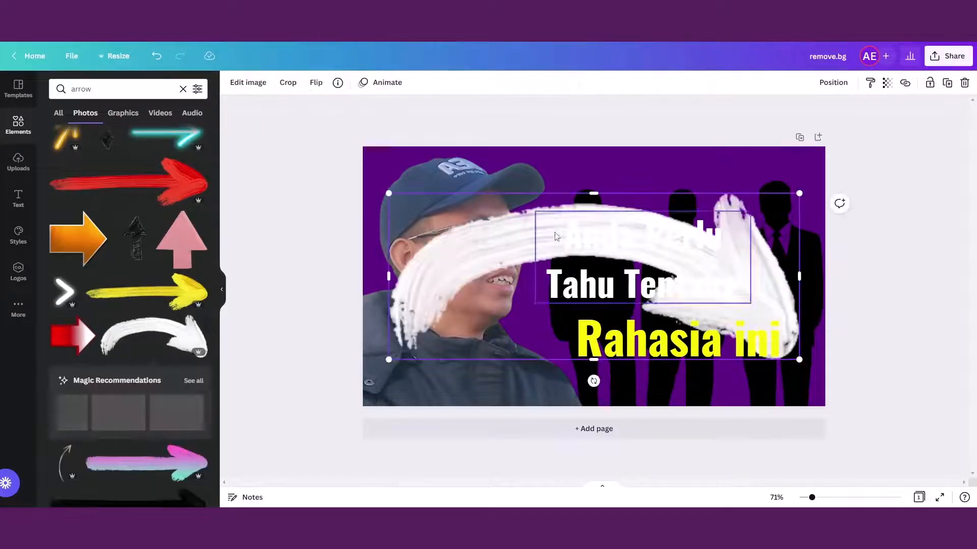
# Step: Shrink and rotate the white arrow, placing it beside "Tahu Tentang" so that it points down at "ini"
pyautogui.moveTo(389, 195)
pyautogui.mouseDown()
pyautogui.moveTo(606, 254)
pyautogui.moveTo(700, 320)
pyautogui.mouseUp()
pyautogui.moveTo(749, 381); pyautogui.dragTo(720, 371)
pyautogui.moveTo(785, 371); pyautogui.dragTo(800, 303)
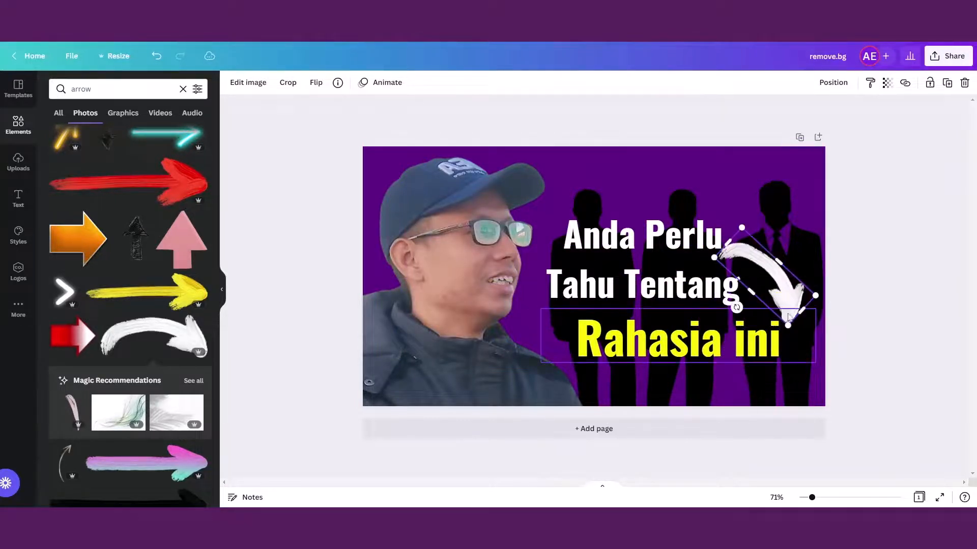
pyautogui.moveTo(731, 238); pyautogui.dragTo(749, 229)
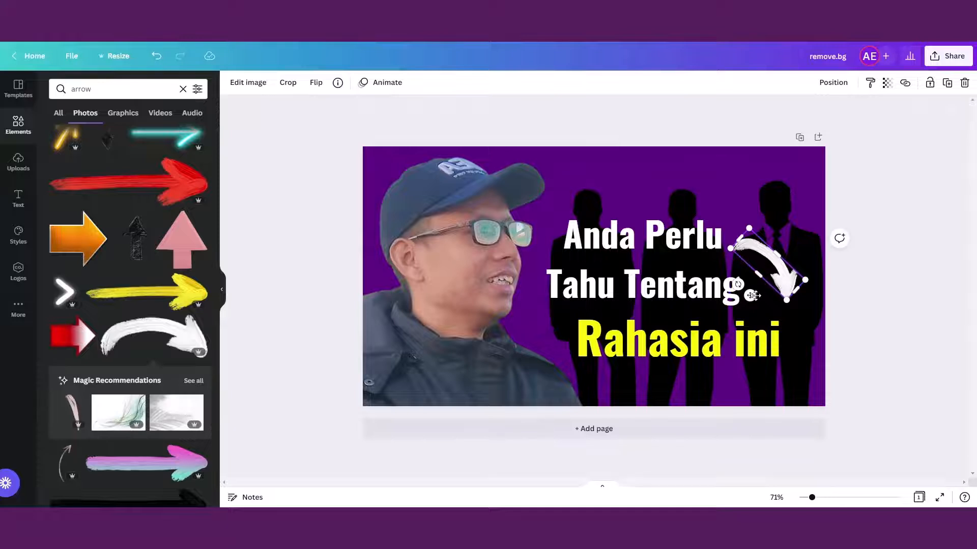
pyautogui.moveTo(738, 284); pyautogui.dragTo(734, 278)
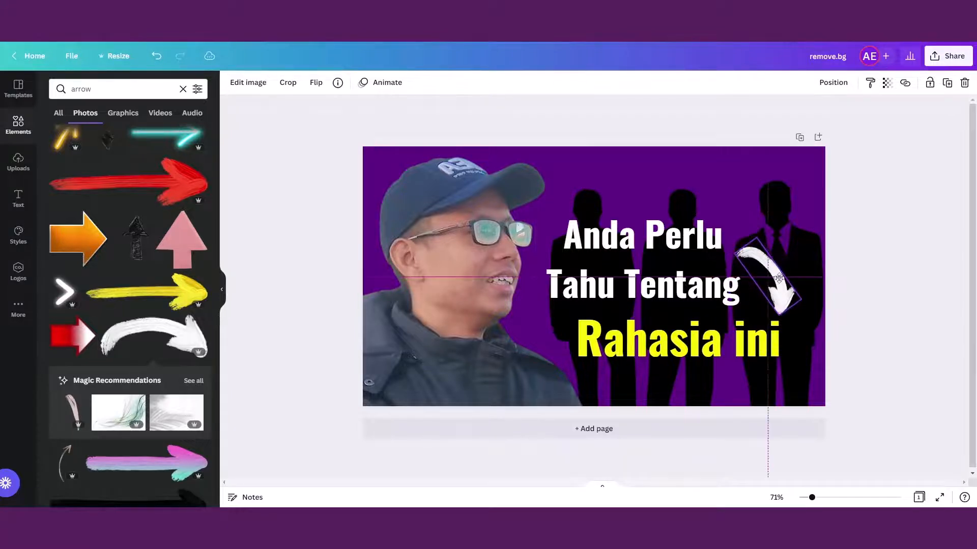
pyautogui.moveTo(755, 243); pyautogui.dragTo(761, 258)
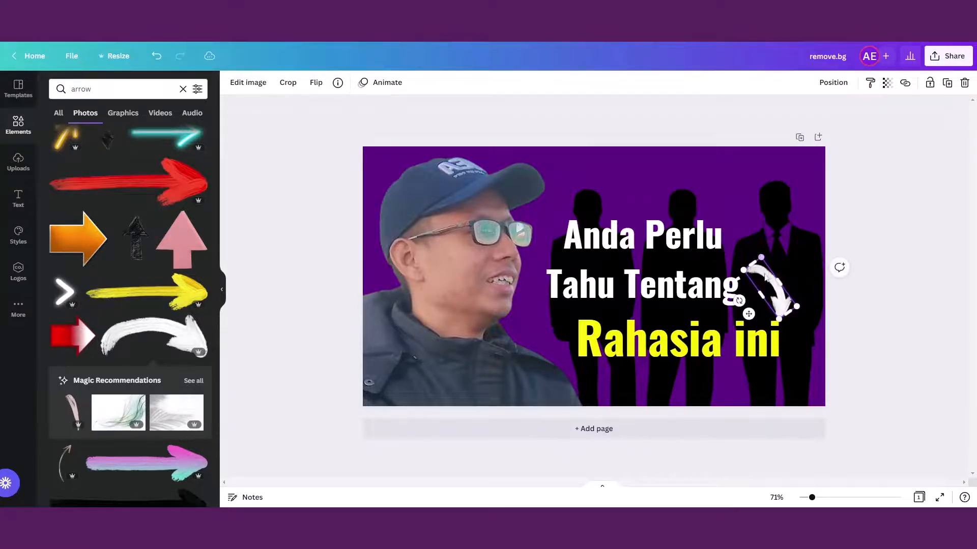
pyautogui.click(891, 294)
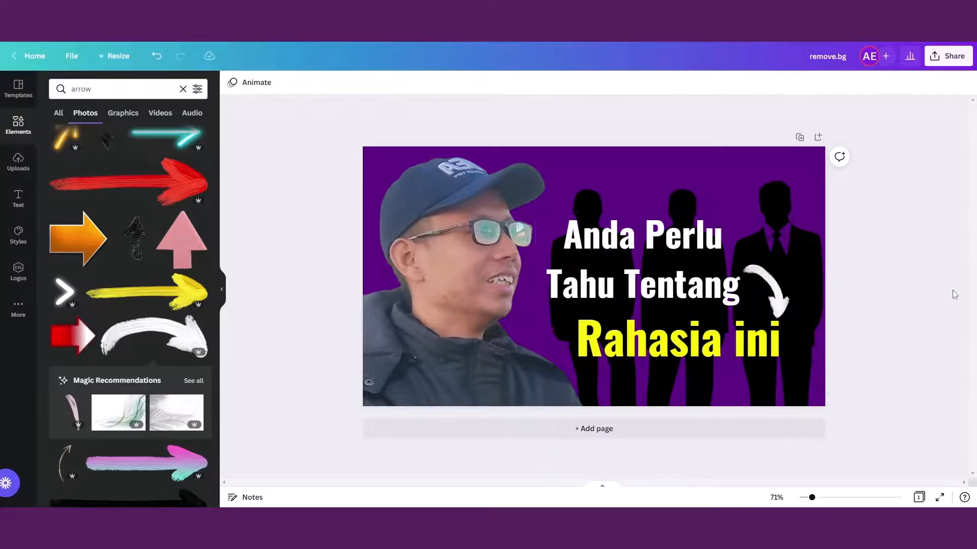
# Step: Enlarge the "Rahasia ini" heading to size 96 and move it slightly down, away from the arrow
pyautogui.click(636, 338)
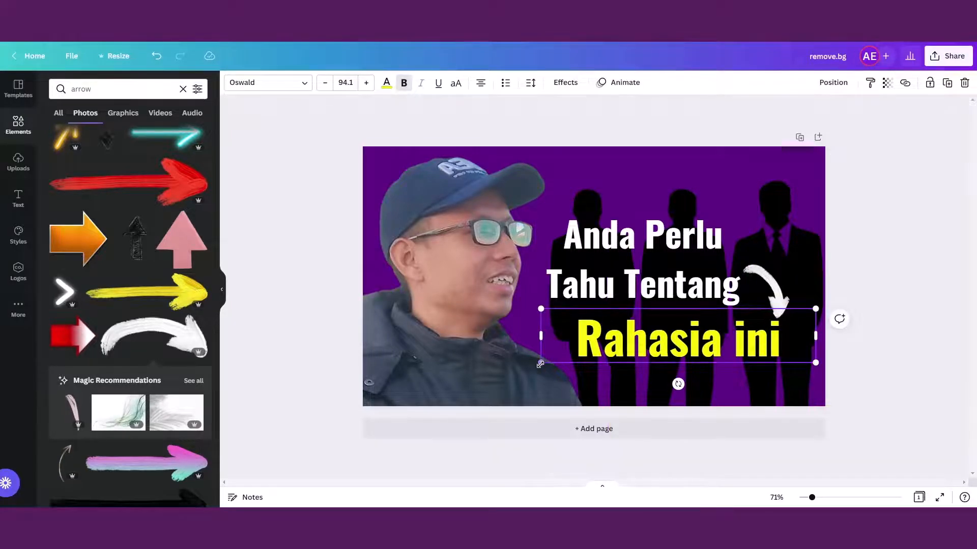
pyautogui.moveTo(541, 364); pyautogui.dragTo(536, 368)
pyautogui.moveTo(643, 340); pyautogui.dragTo(643, 347)
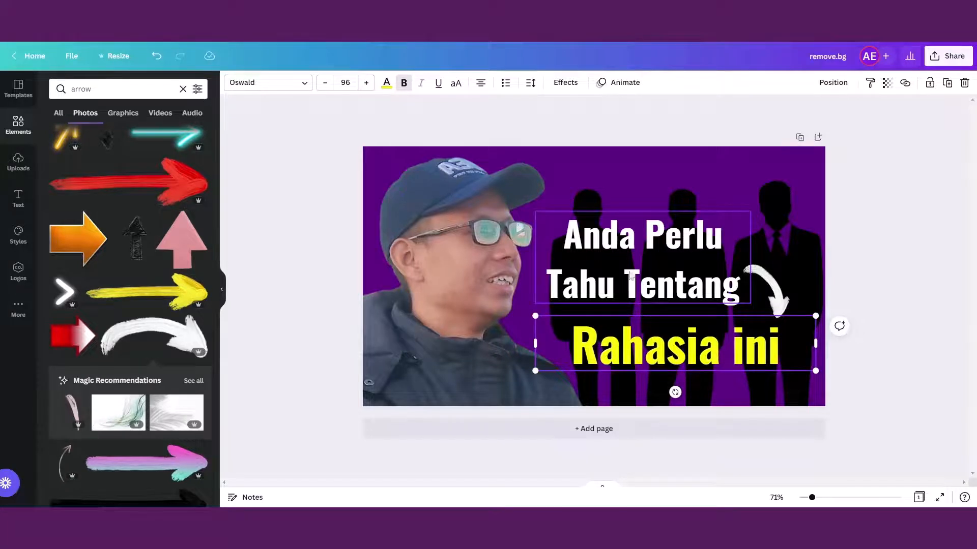
# Step: Change the "Rahasia ini" heading's font to Montserrat Extra-Bold, shrink it to size 79.7 and reposition it under the arrow
pyautogui.click(304, 83)
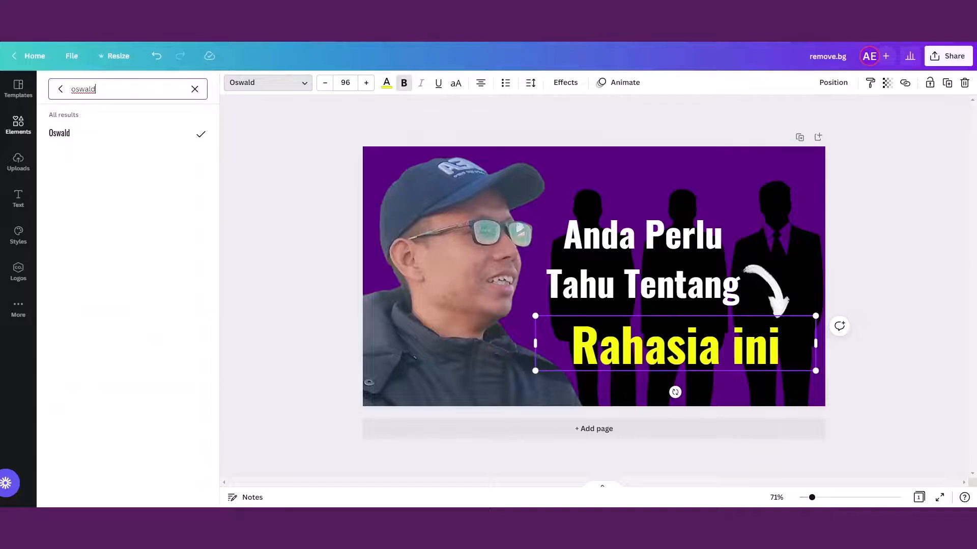
pyautogui.click(194, 90)
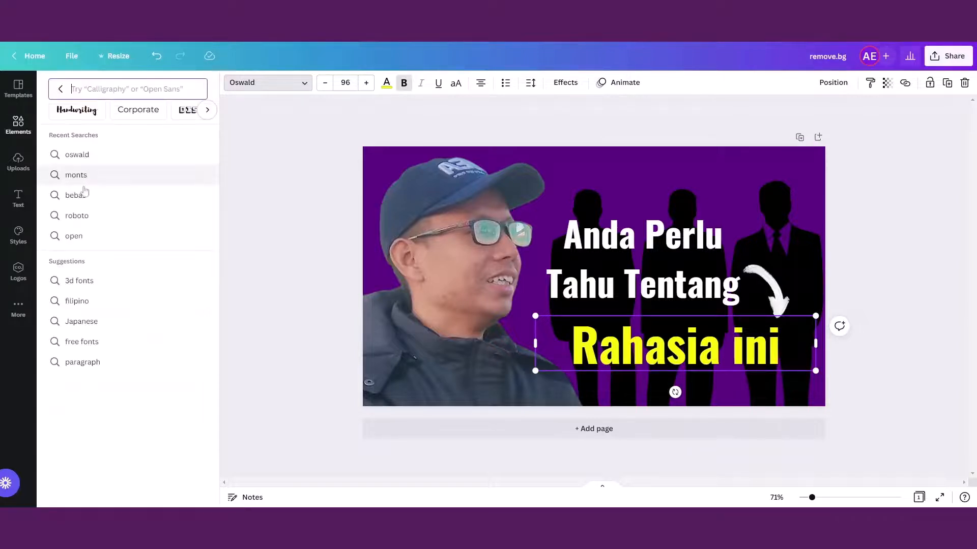
pyautogui.click(95, 176)
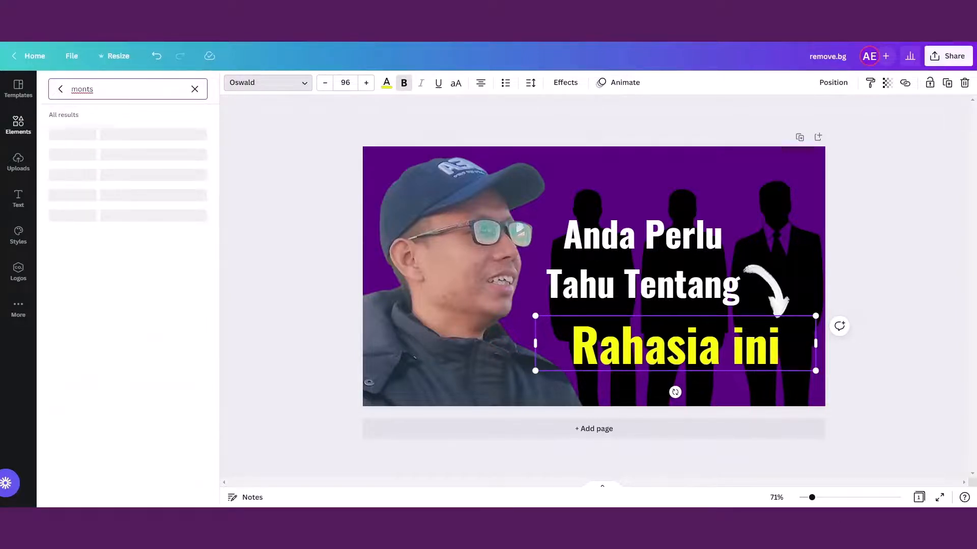
pyautogui.click(121, 198)
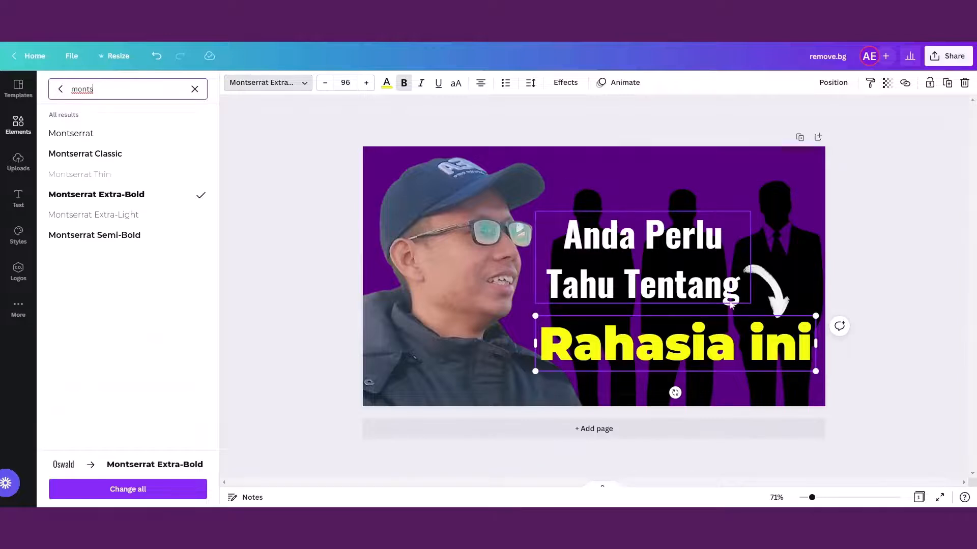
pyautogui.moveTo(816, 372); pyautogui.dragTo(772, 364)
pyautogui.moveTo(668, 342); pyautogui.dragTo(696, 347)
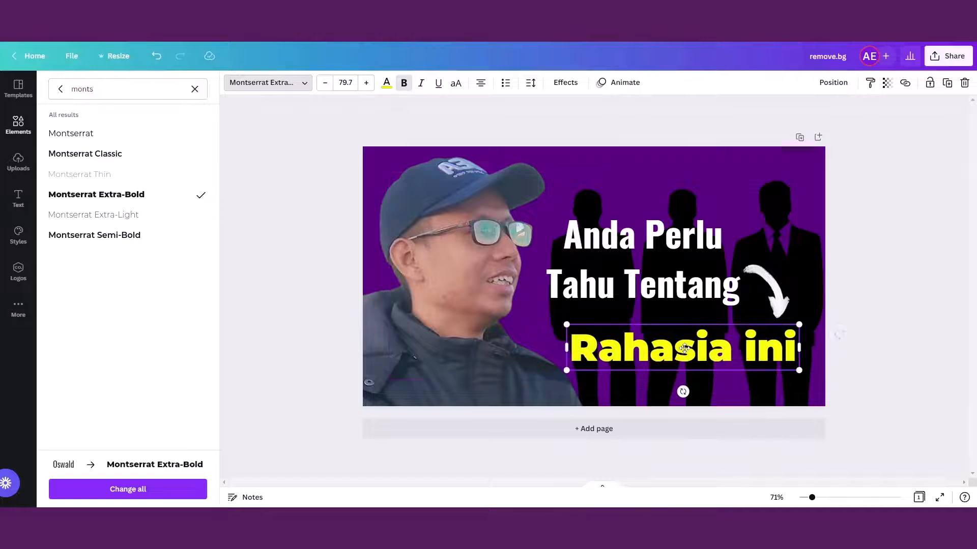
# Step: Change the "Anda Perlu Tahu Tentang" heading's font to Montserrat Extra-Bold and resize it to fit on two lines above "Rahasia ini"
pyautogui.click(621, 242)
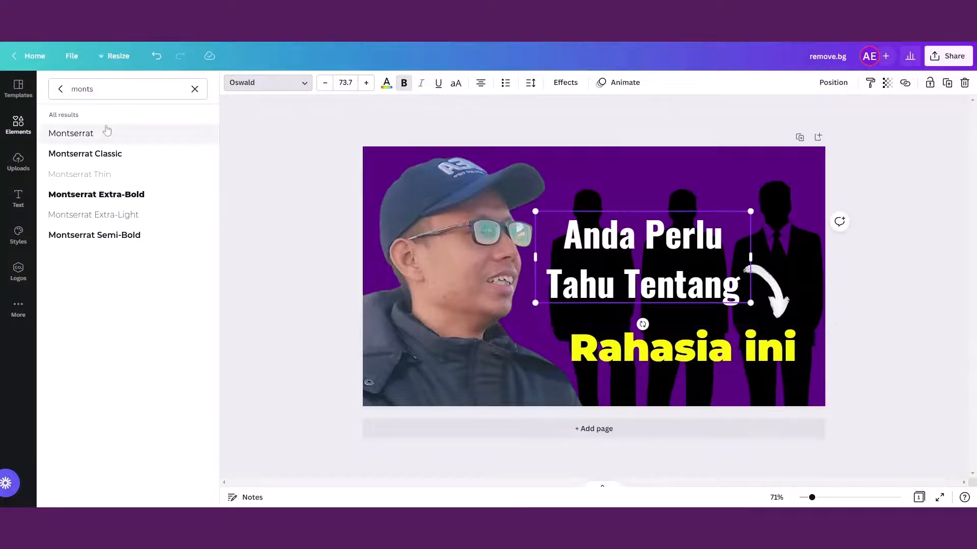
pyautogui.click(104, 192)
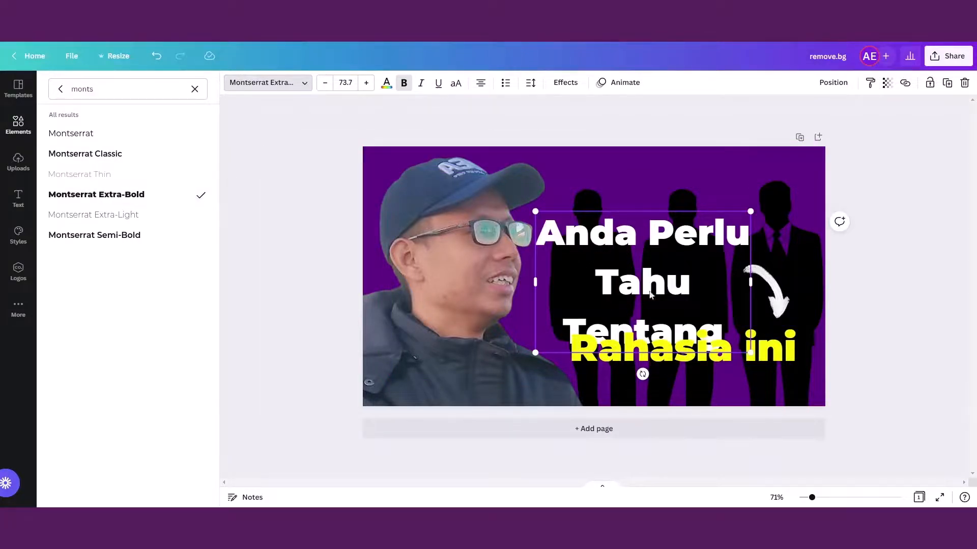
pyautogui.moveTo(752, 286)
pyautogui.mouseDown()
pyautogui.moveTo(841, 291)
pyautogui.moveTo(752, 294)
pyautogui.mouseUp()
pyautogui.click(870, 295)
pyautogui.moveTo(670, 270)
pyautogui.mouseDown()
pyautogui.moveTo(669, 300)
pyautogui.moveTo(668, 275)
pyautogui.mouseUp()
# Step: Move "Rahasia ini" up closer to the white heading and shift the arrow slightly away from "Tentang"
pyautogui.click(661, 346)
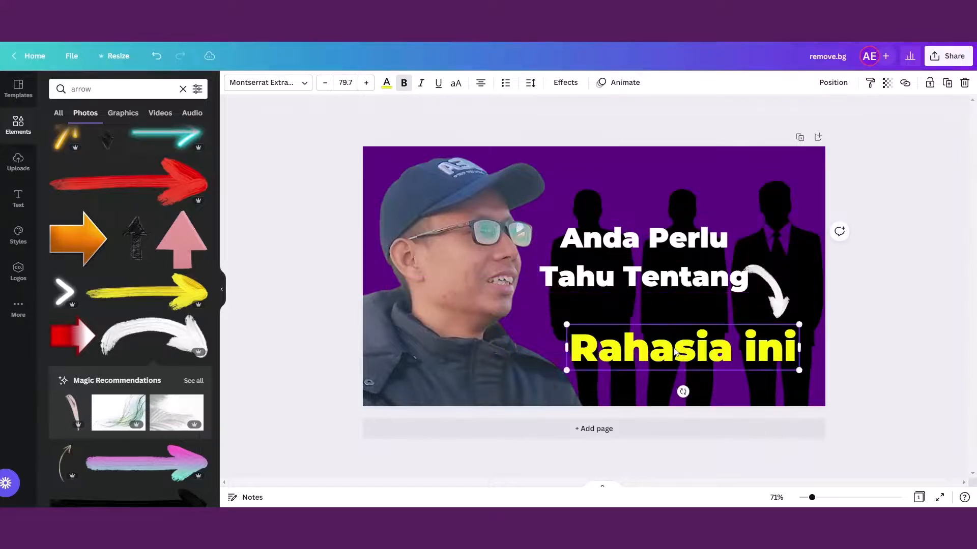
pyautogui.moveTo(661, 346); pyautogui.dragTo(650, 333)
pyautogui.click(782, 290)
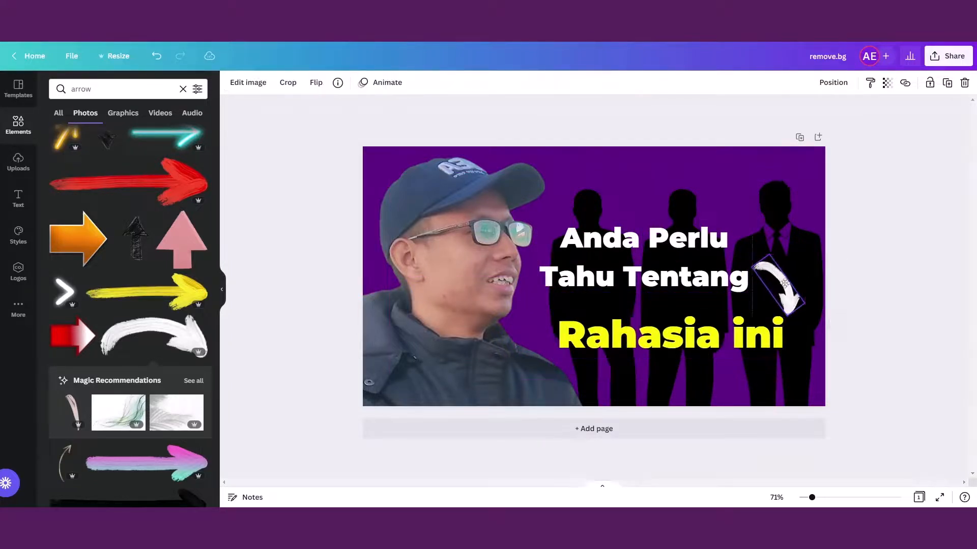
# Step: Delete the men's silhouettes graphic and shift both headings and the arrow slightly upward
pyautogui.click(783, 203)
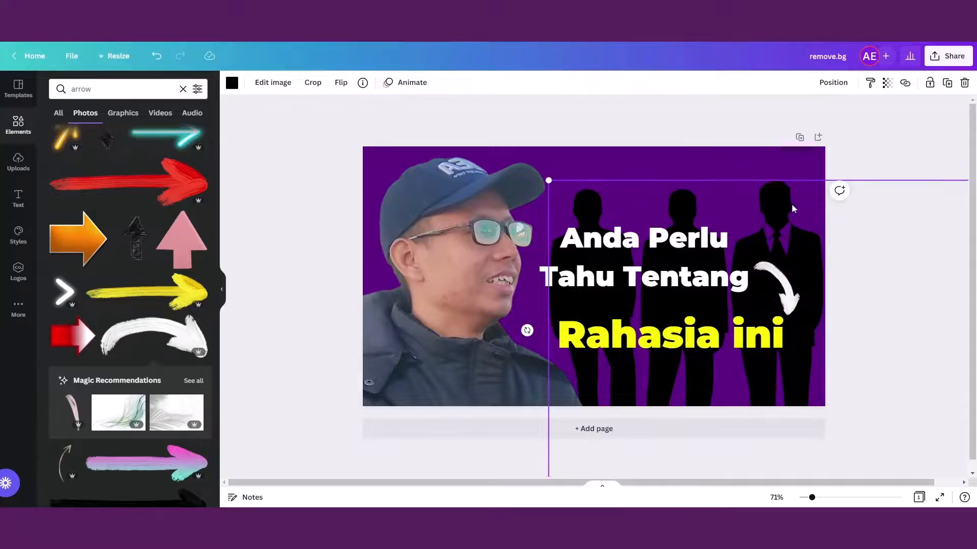
pyautogui.press('Delete')
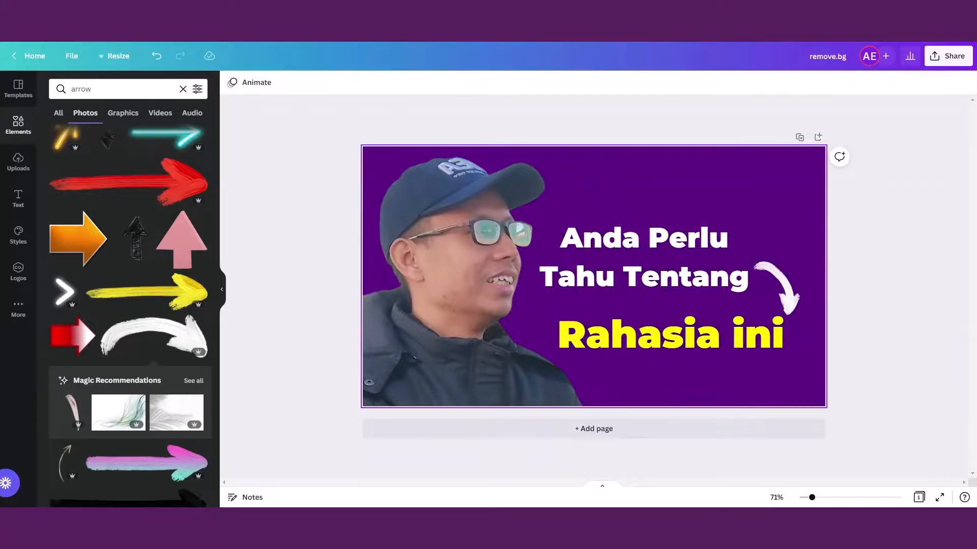
pyautogui.click(699, 292)
pyautogui.moveTo(699, 293); pyautogui.dragTo(698, 280)
pyautogui.moveTo(791, 301); pyautogui.dragTo(799, 297)
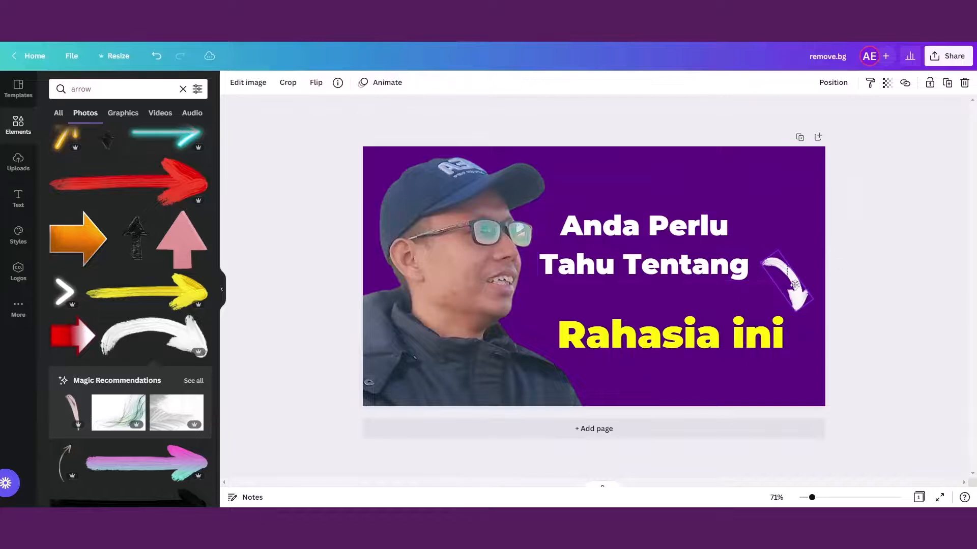
pyautogui.moveTo(750, 330); pyautogui.dragTo(745, 322)
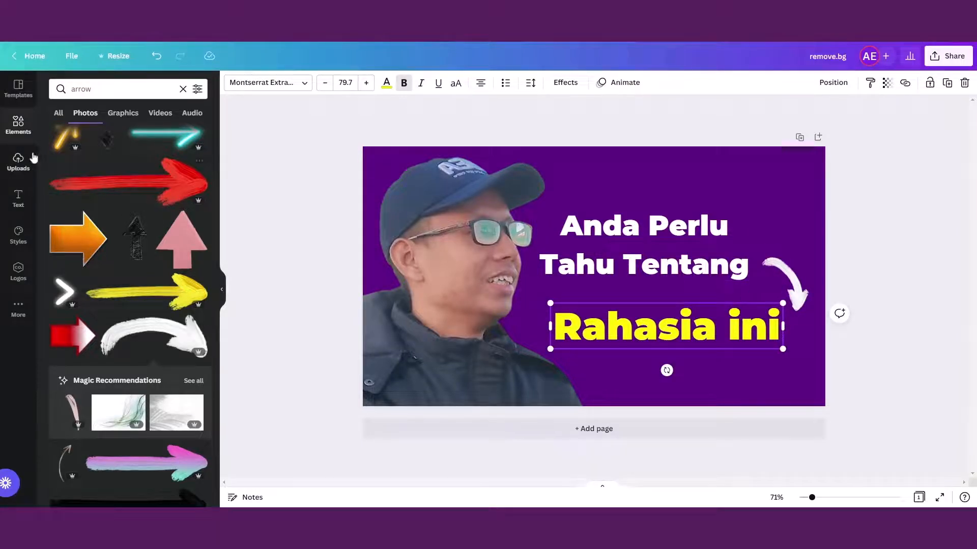
# Step: Add a red square shape, send it behind the text and stretch it to cover the area of "Anda Perlu Tahu Tentang"
pyautogui.click(13, 134)
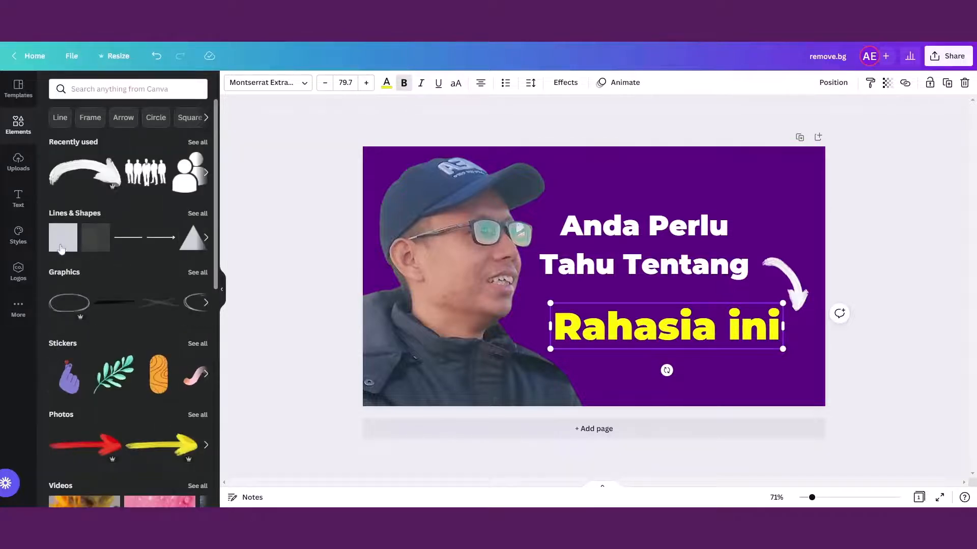
pyautogui.click(60, 247)
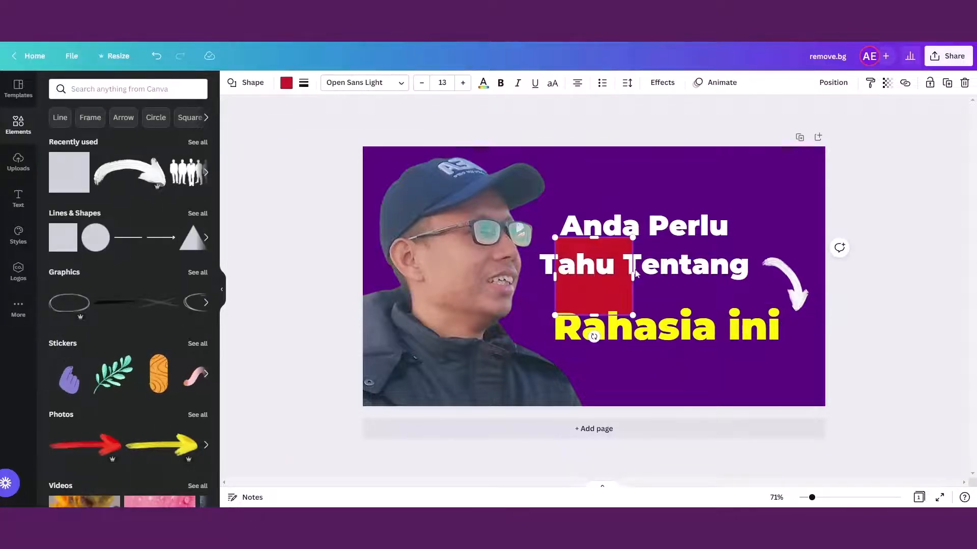
pyautogui.hotkey('ctrl', '[')
pyautogui.moveTo(597, 291); pyautogui.dragTo(751, 244)
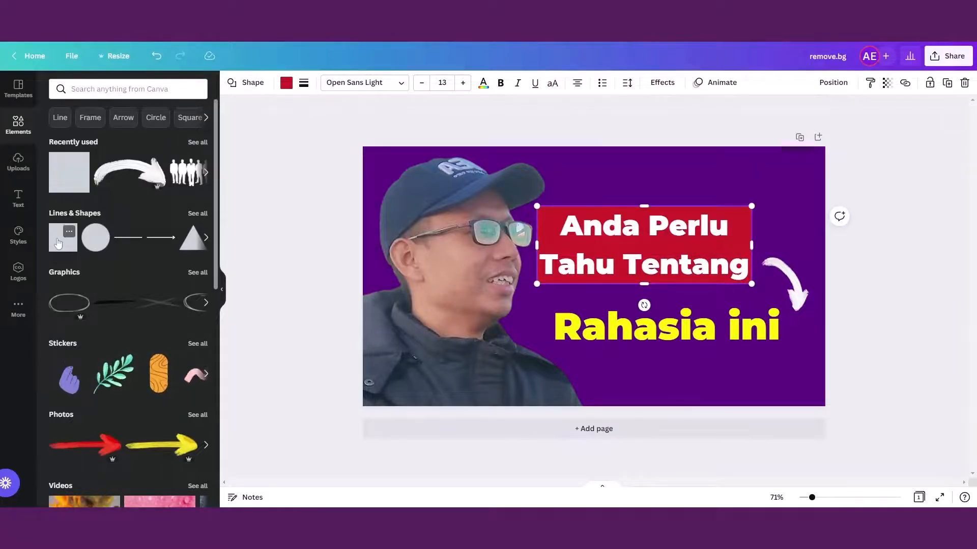
# Step: Recolor the red rectangle behind "Anda Perlu Tahu Tentang" to black and extend its lower edge slightly
pyautogui.click(287, 82)
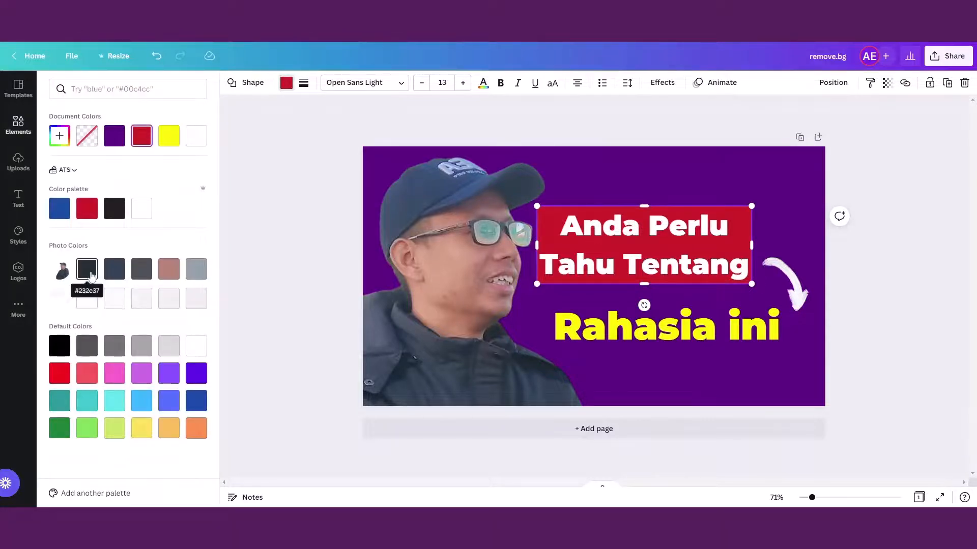
pyautogui.click(60, 346)
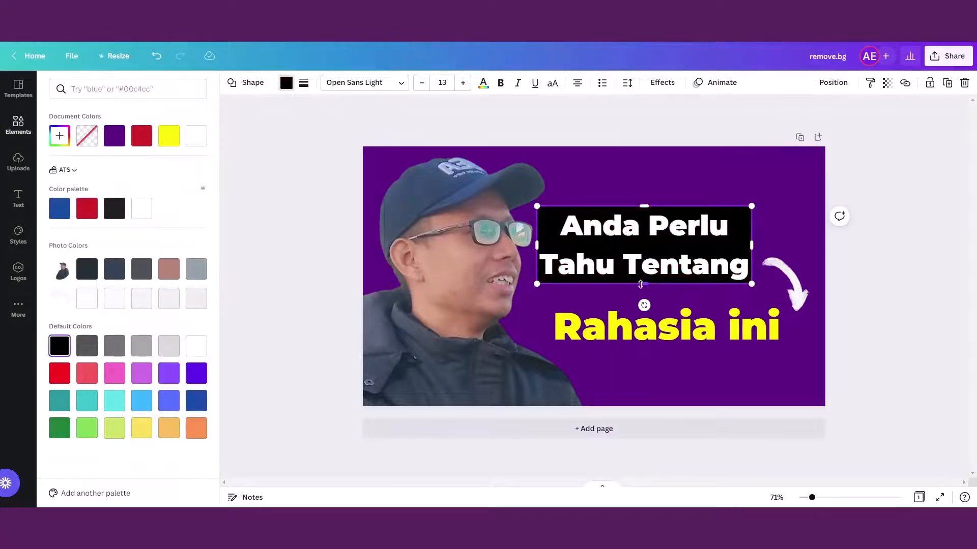
pyautogui.moveTo(644, 285); pyautogui.dragTo(644, 286)
# Step: Nudge "Rahasia ini" slightly left, then place a red square behind it and stretch it to fit the text
pyautogui.click(645, 331)
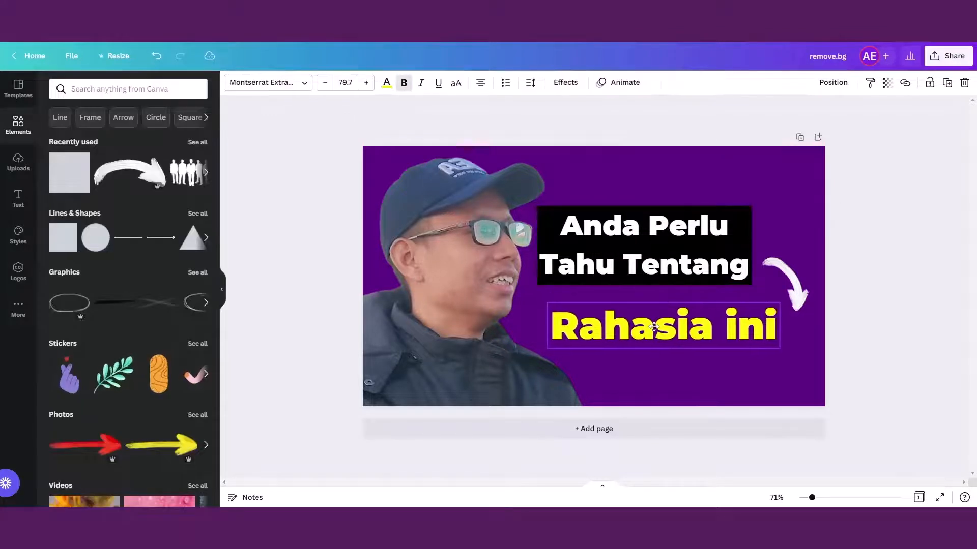
pyautogui.moveTo(66, 184); pyautogui.dragTo(783, 333)
pyautogui.moveTo(666, 291); pyautogui.dragTo(666, 304)
pyautogui.moveTo(666, 372); pyautogui.dragTo(667, 352)
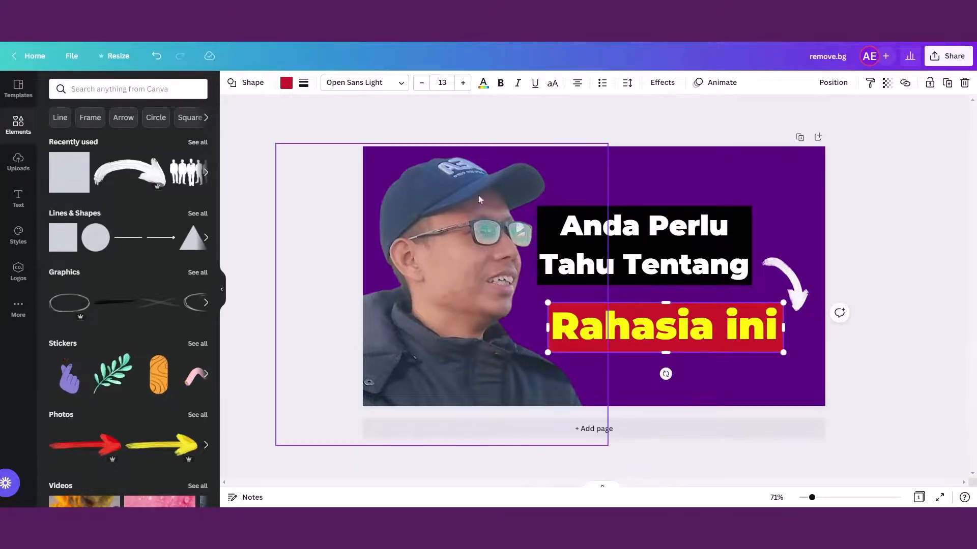
# Step: Recolor the rectangle behind "Rahasia ini" to black, trying white as an alternative before returning to black
pyautogui.click(286, 83)
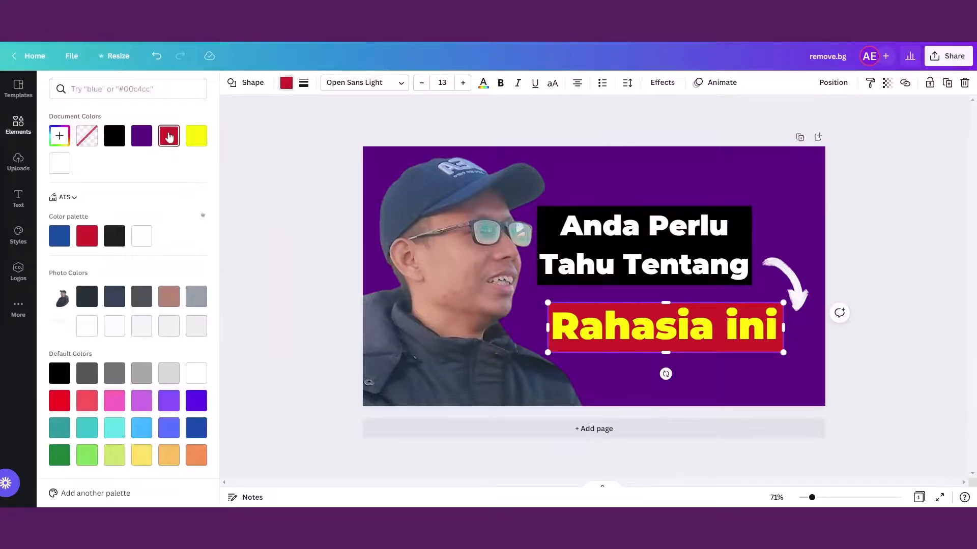
pyautogui.click(116, 138)
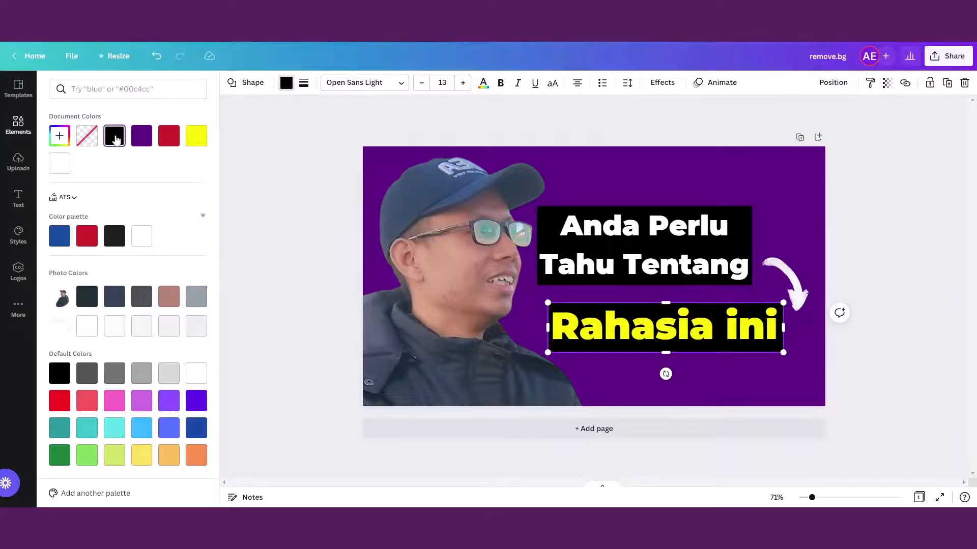
pyautogui.click(143, 238)
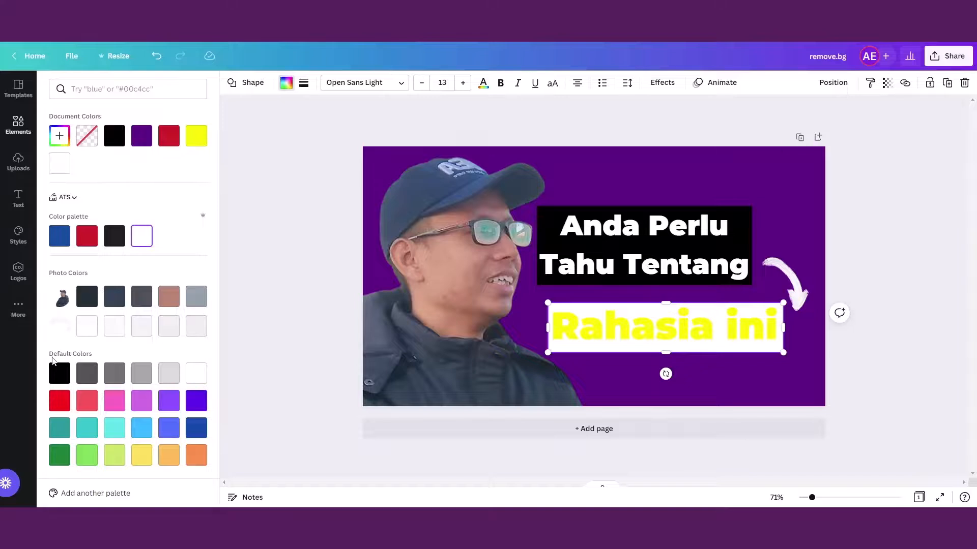
pyautogui.click(60, 373)
pyautogui.click(888, 357)
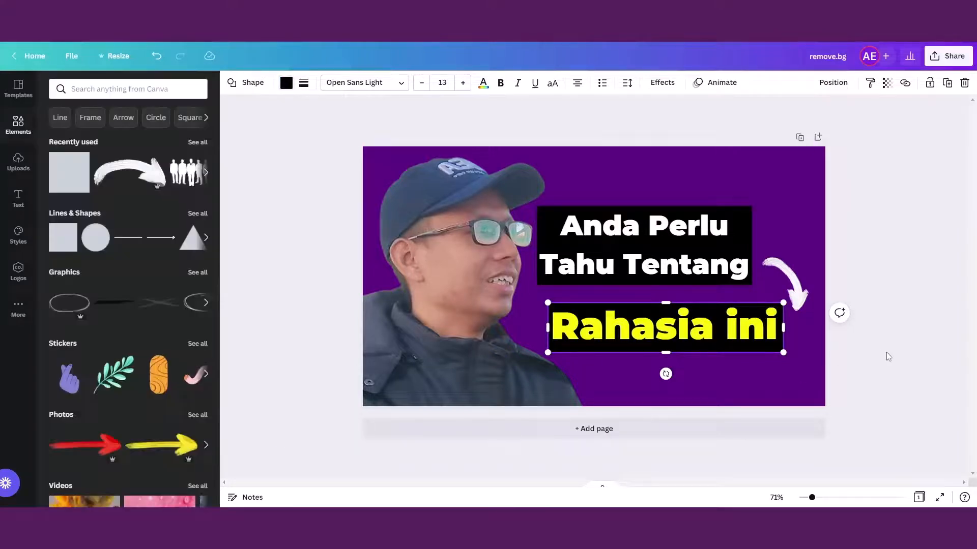
pyautogui.click(837, 228)
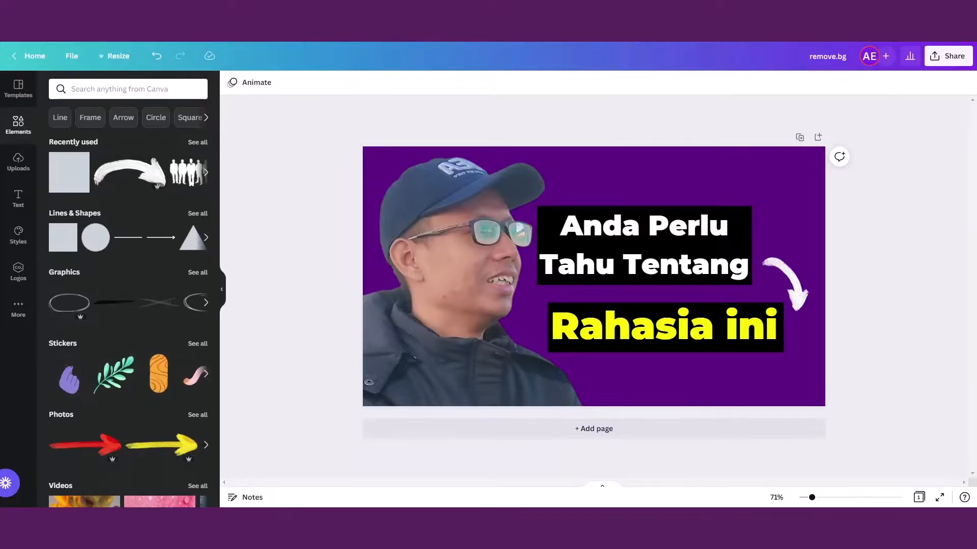
# Step: Search the elements for "star", limit the results to photos and add the dark blue starry sky photo
pyautogui.click(127, 89)
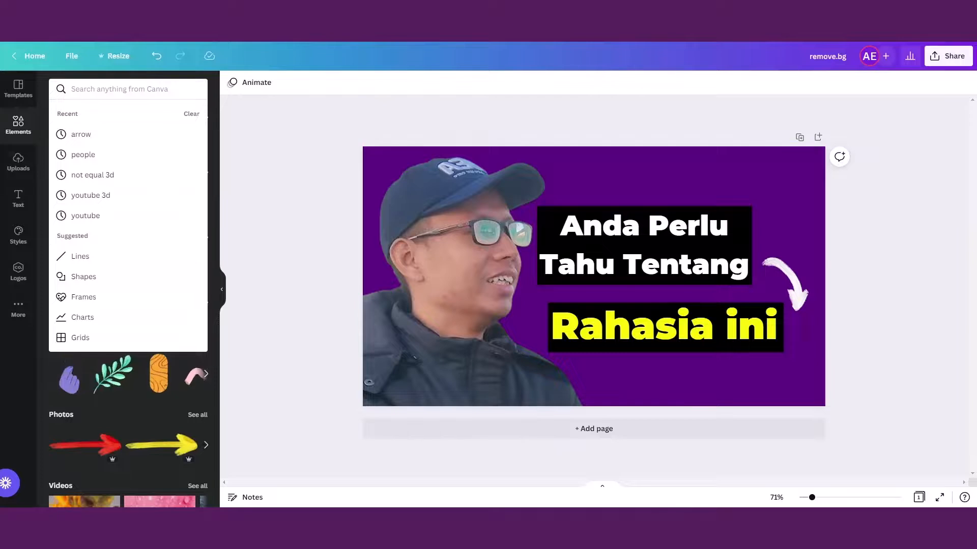
pyautogui.write('star')
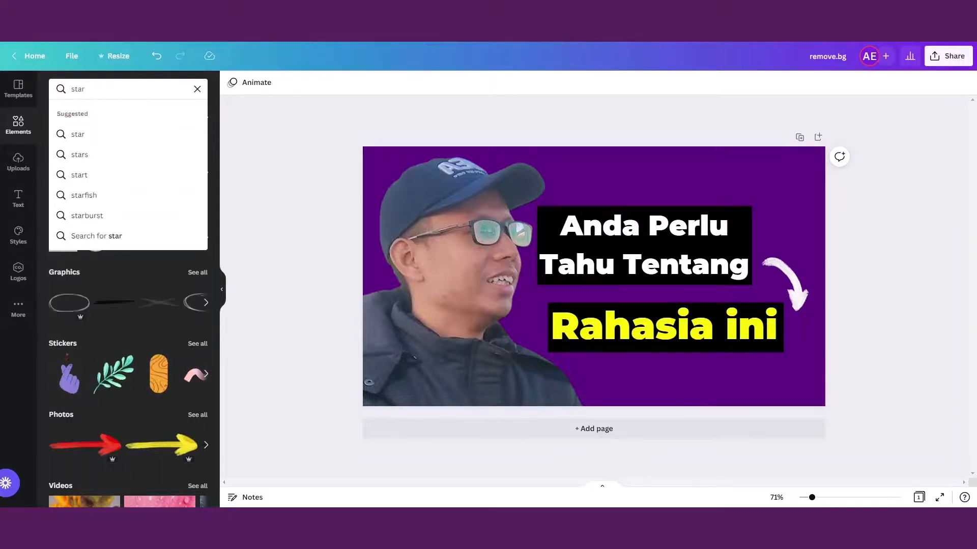
pyautogui.press('Return')
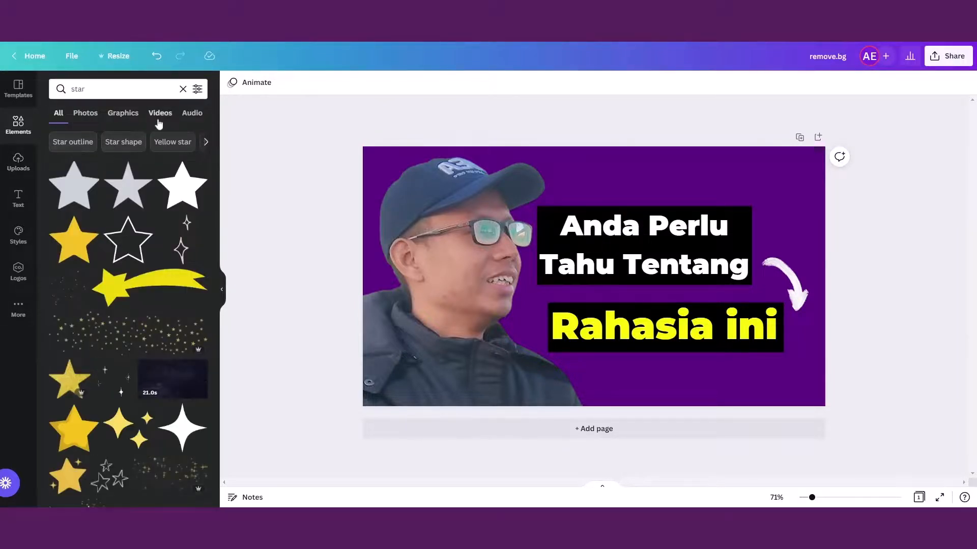
pyautogui.click(86, 116)
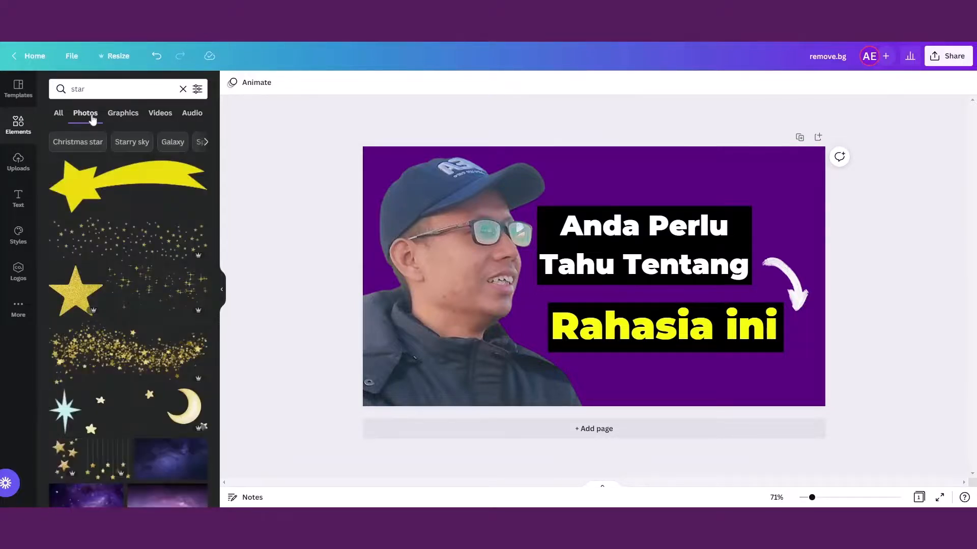
pyautogui.scroll(-5, 171, 216)
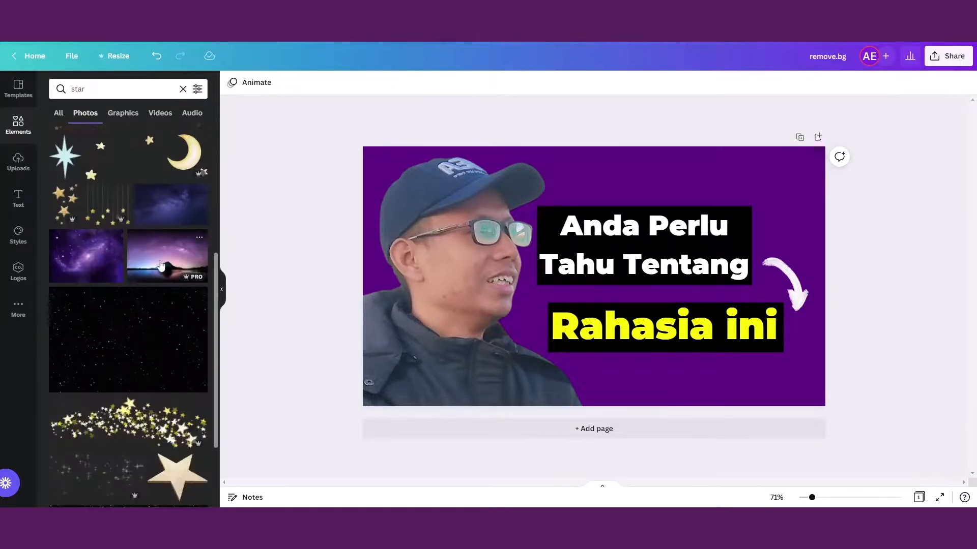
pyautogui.click(171, 217)
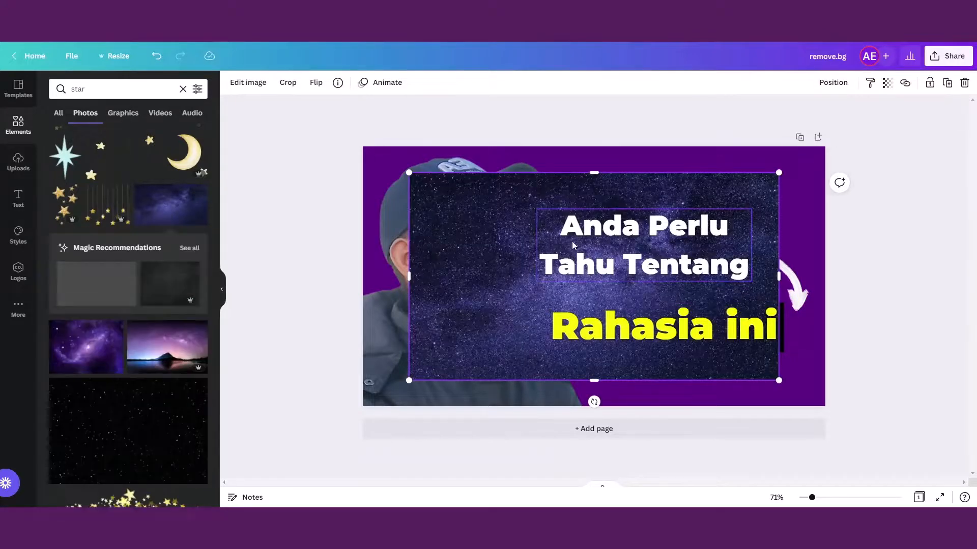
# Step: Move and enlarge the starry sky photo so it covers the whole thumbnail
pyautogui.moveTo(667, 201); pyautogui.dragTo(716, 166)
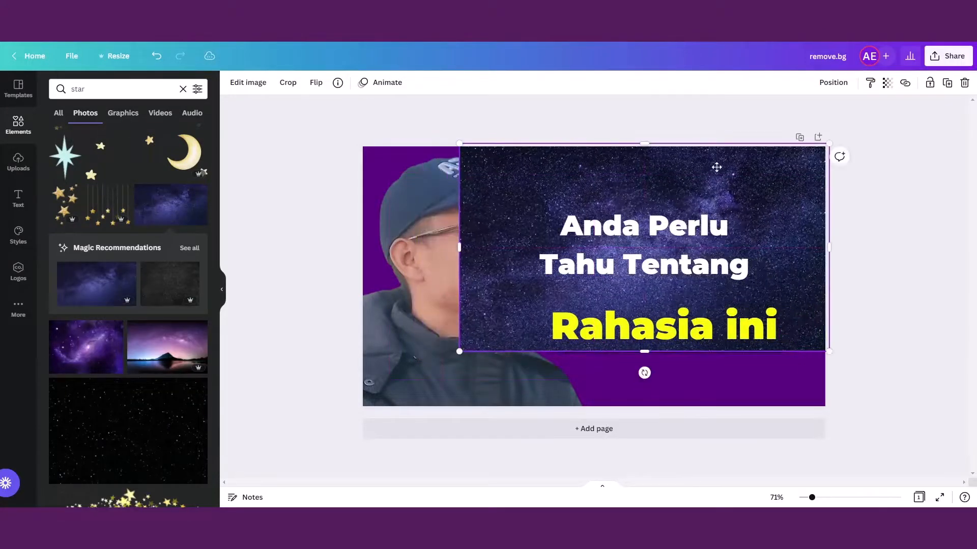
pyautogui.moveTo(458, 350); pyautogui.dragTo(237, 487)
pyautogui.moveTo(270, 473); pyautogui.dragTo(270, 473)
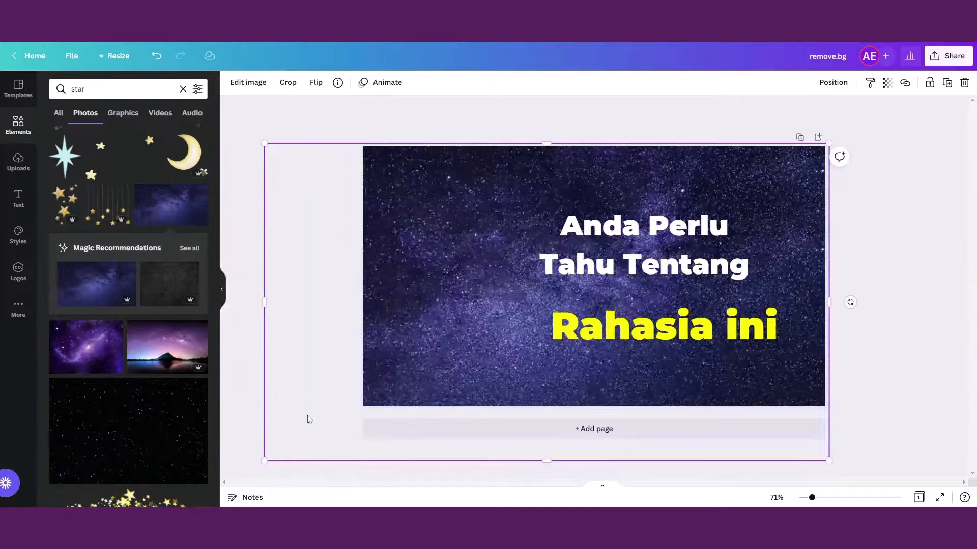
pyautogui.moveTo(295, 389); pyautogui.dragTo(322, 382)
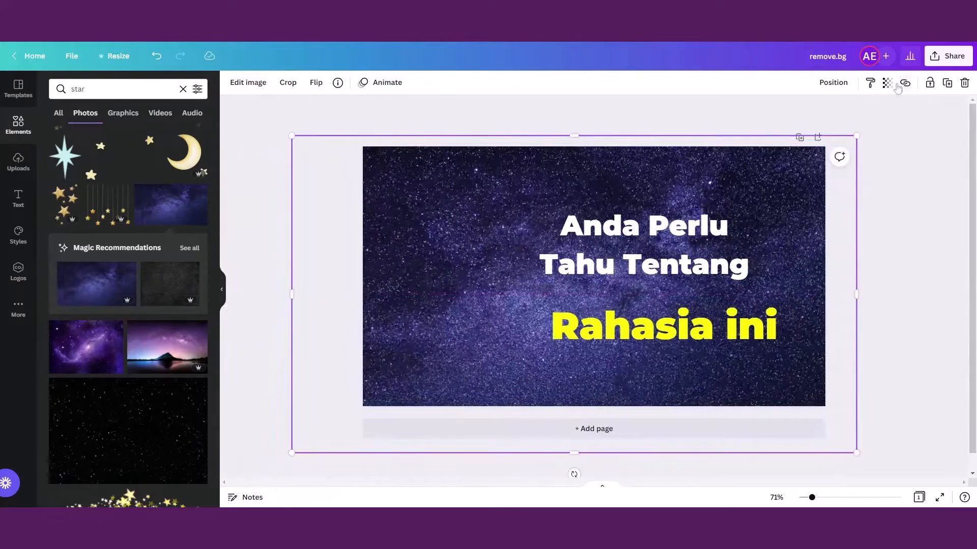
# Step: Send the starry sky photo backward until it lies behind the man, the arrow and both text blocks
pyautogui.click(836, 84)
pyautogui.click(790, 113)
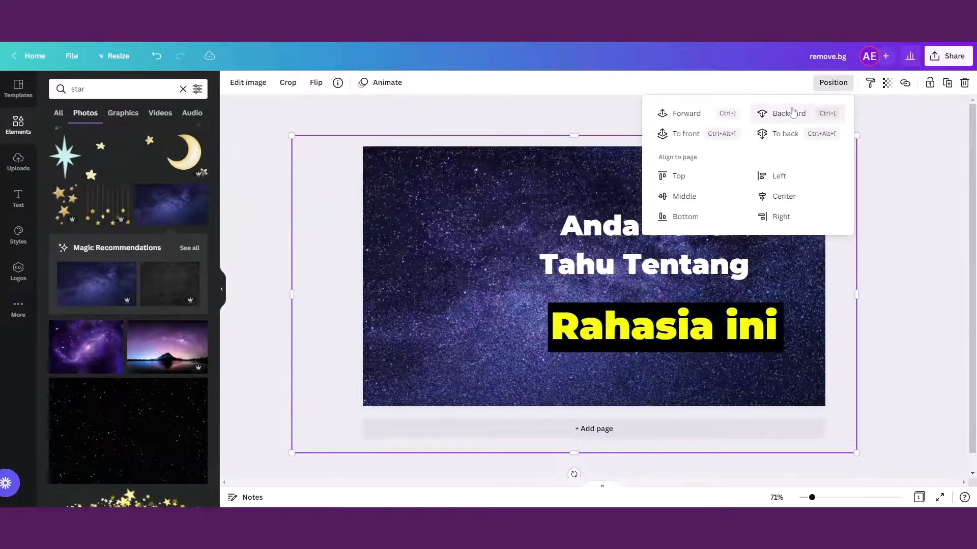
pyautogui.click(791, 113)
pyautogui.click(793, 113)
pyautogui.click(938, 316)
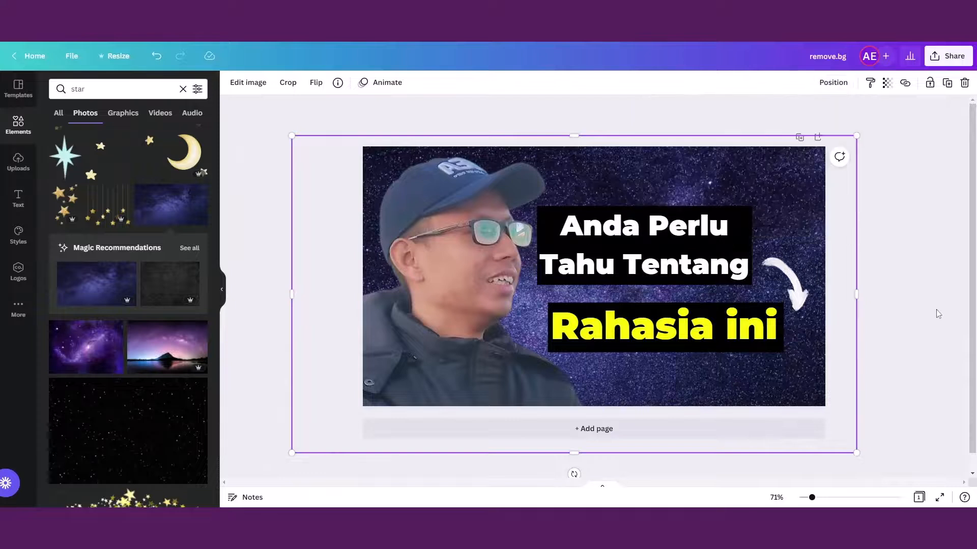
pyautogui.click(903, 246)
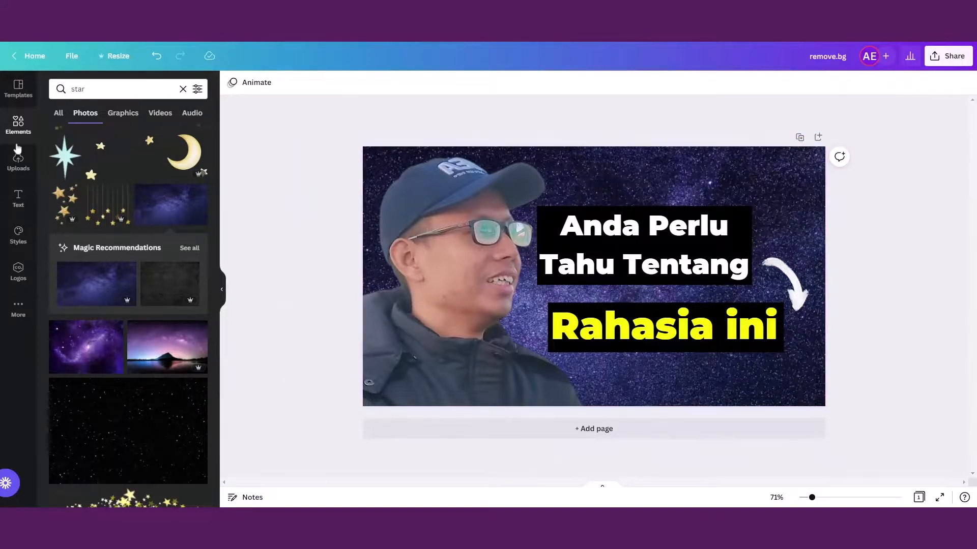
# Step: Add a square shape and stretch it into a large rectangle over most of the thumbnail
pyautogui.click(18, 125)
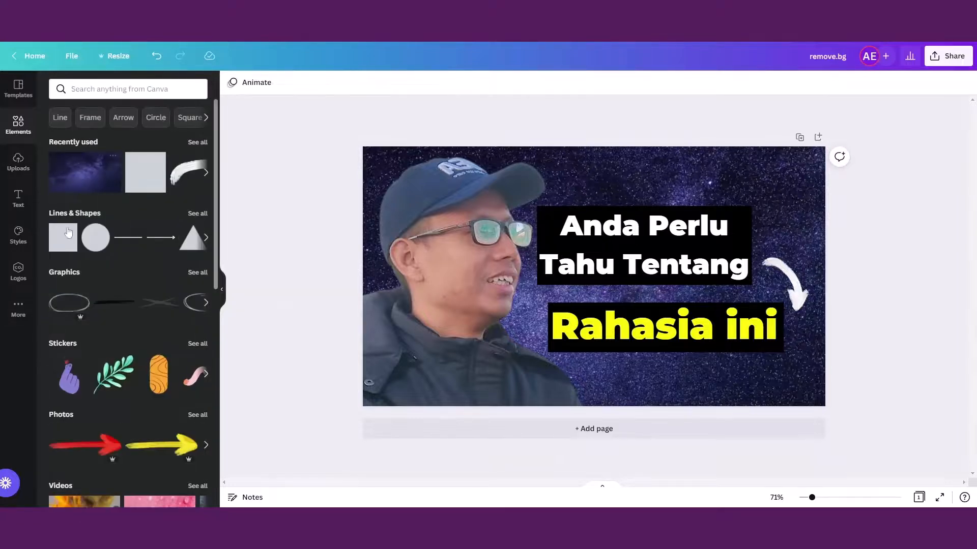
pyautogui.click(63, 237)
pyautogui.moveTo(571, 296); pyautogui.dragTo(423, 222)
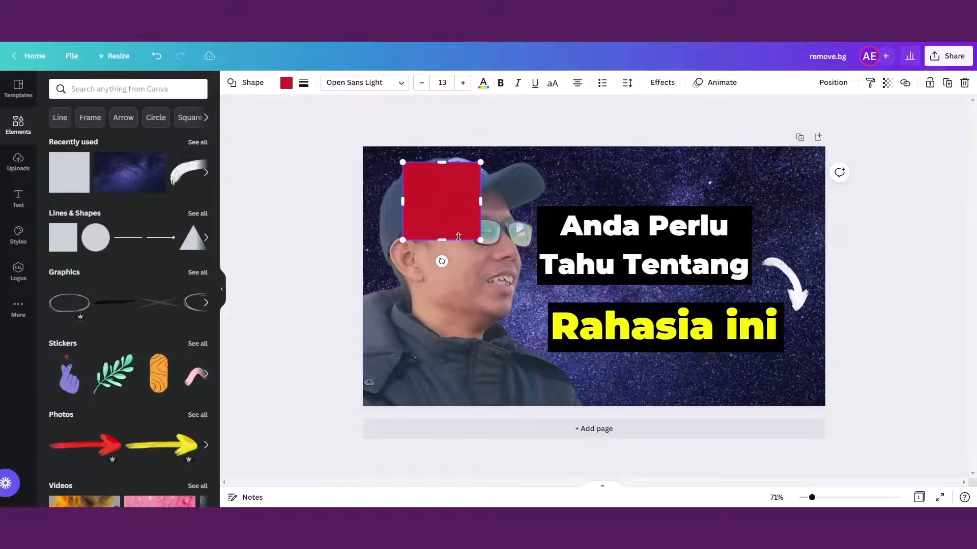
pyautogui.moveTo(483, 241); pyautogui.dragTo(804, 374)
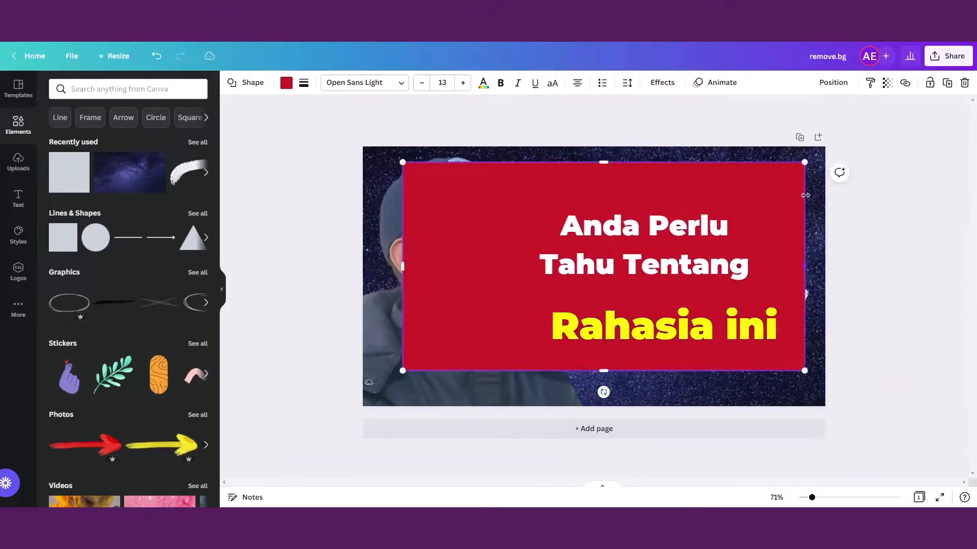
# Step: Fill the large rectangle with black and set its transparency to 53
pyautogui.click(287, 83)
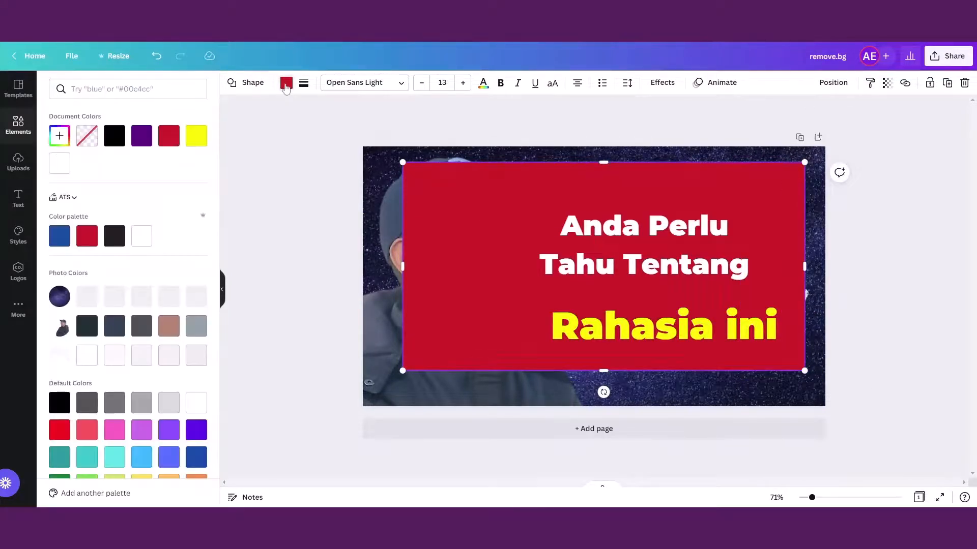
pyautogui.click(57, 404)
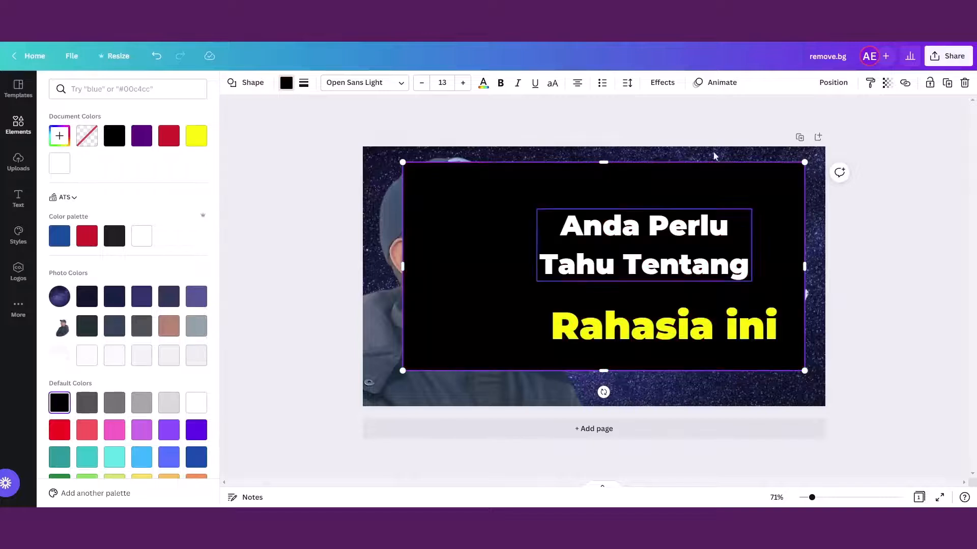
pyautogui.click(888, 86)
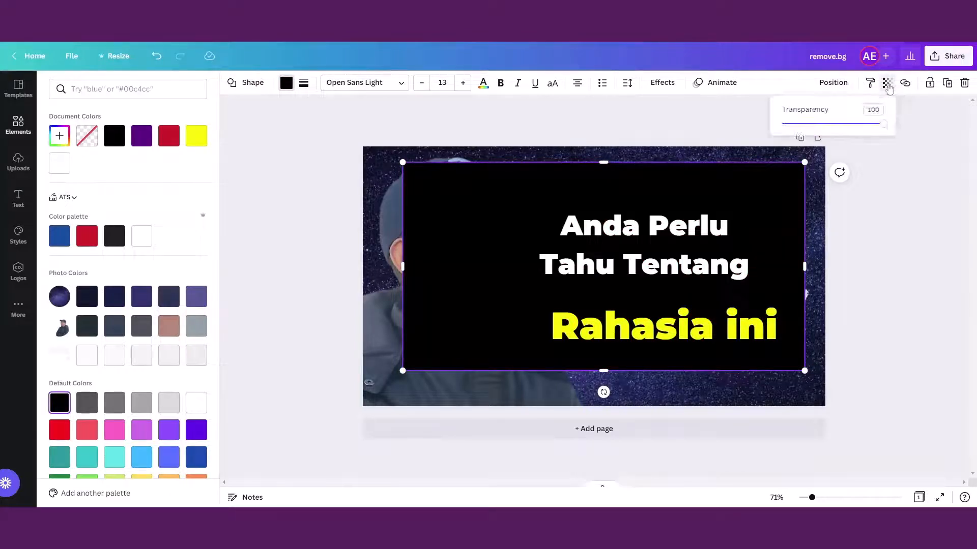
pyautogui.moveTo(883, 124); pyautogui.dragTo(838, 131)
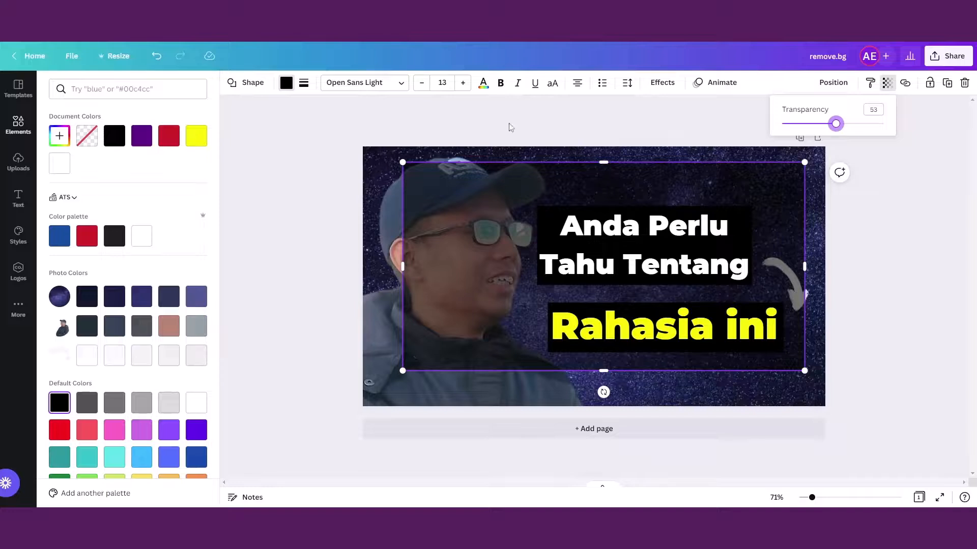
# Step: Send the semi-transparent black rectangle backward behind the man's photo, the arrow and the text blocks
pyautogui.click(829, 86)
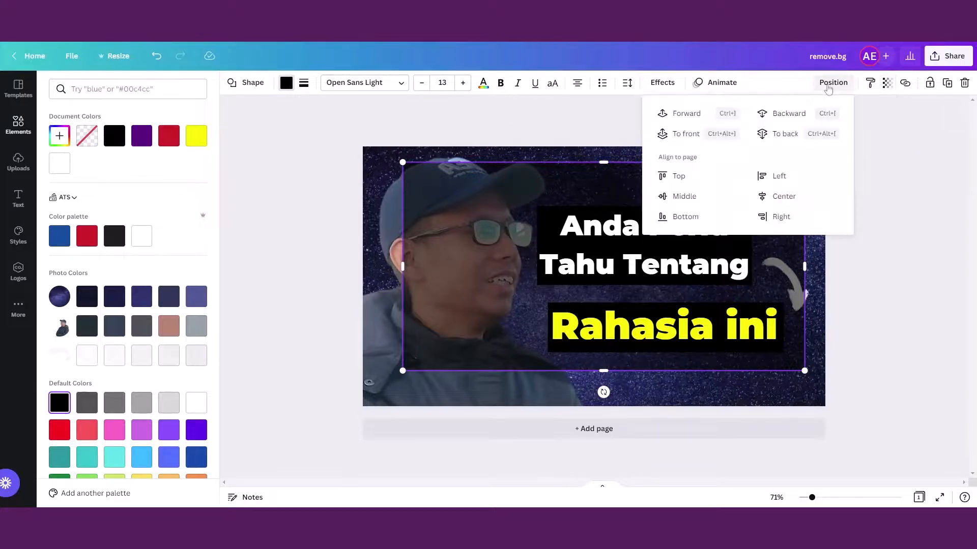
pyautogui.click(785, 117)
pyautogui.click(784, 116)
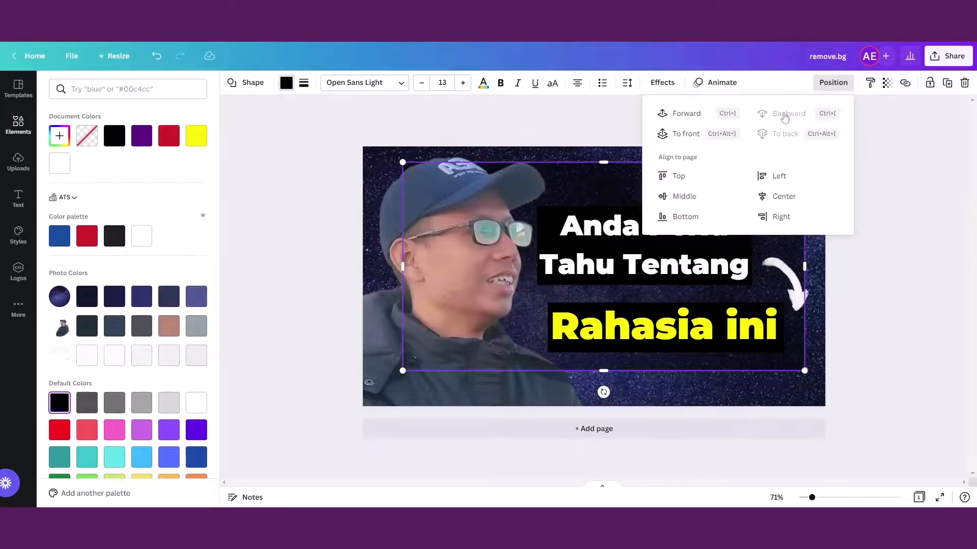
pyautogui.click(869, 305)
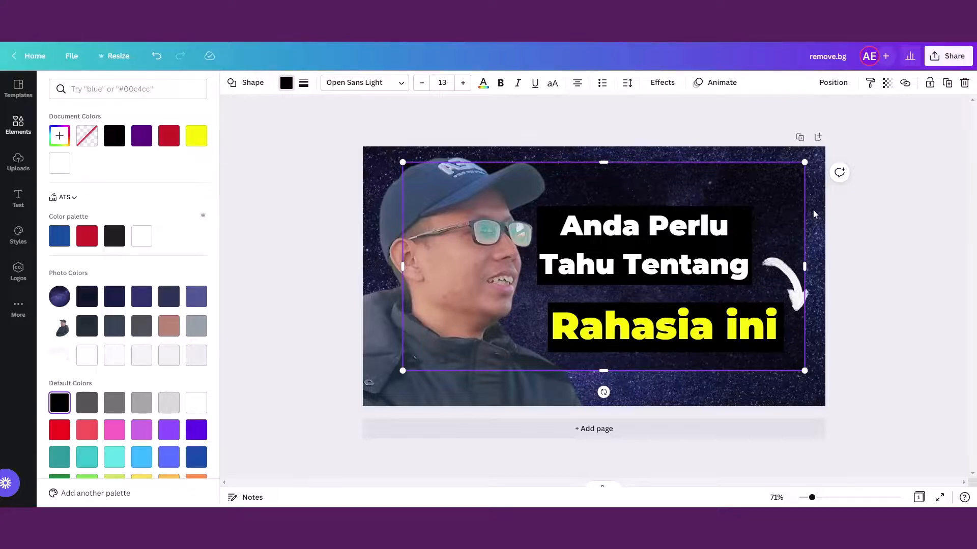
# Step: Extend the black overlay past all page edges, set its transparency to 66 and preview the thumbnail at 22% zoom
pyautogui.moveTo(710, 185); pyautogui.dragTo(661, 158)
pyautogui.click(887, 83)
pyautogui.moveTo(883, 123); pyautogui.dragTo(848, 124)
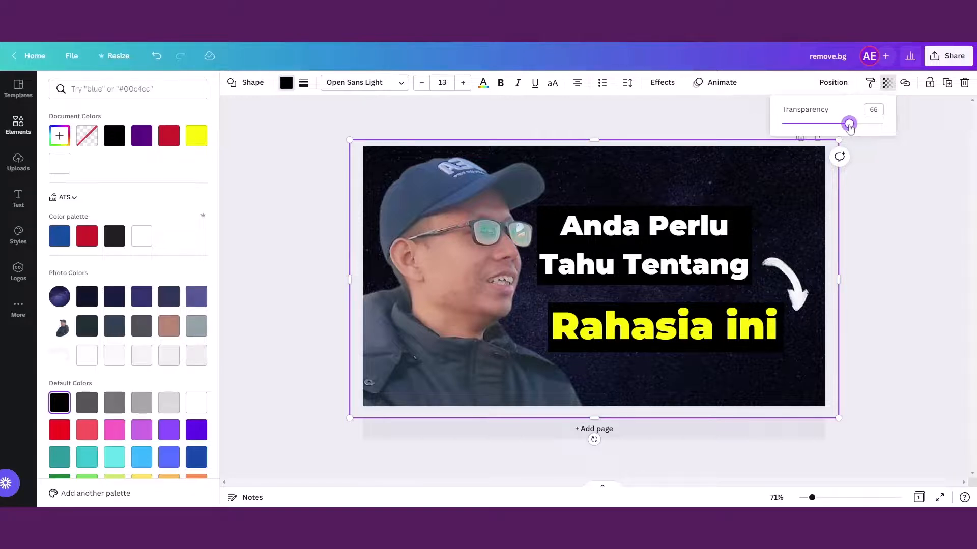
pyautogui.click(871, 213)
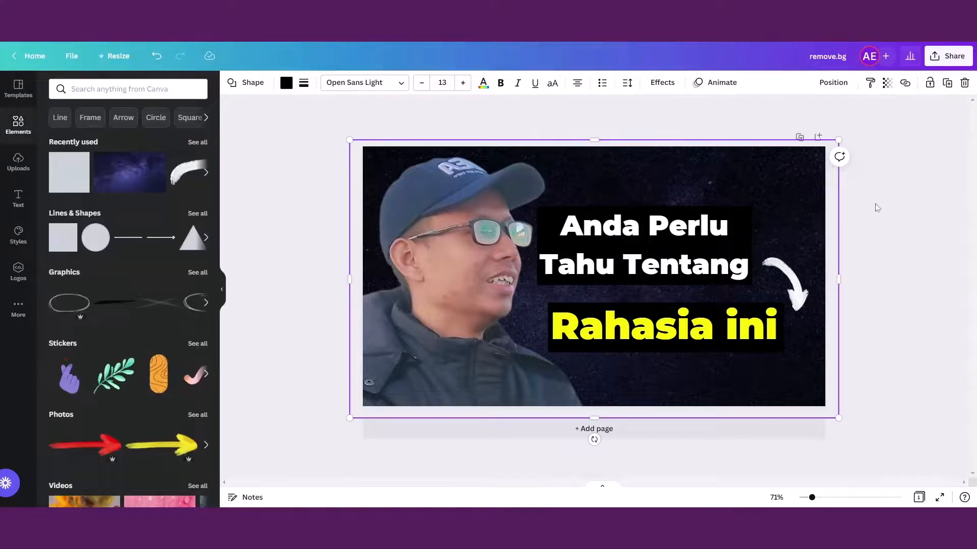
pyautogui.click(868, 311)
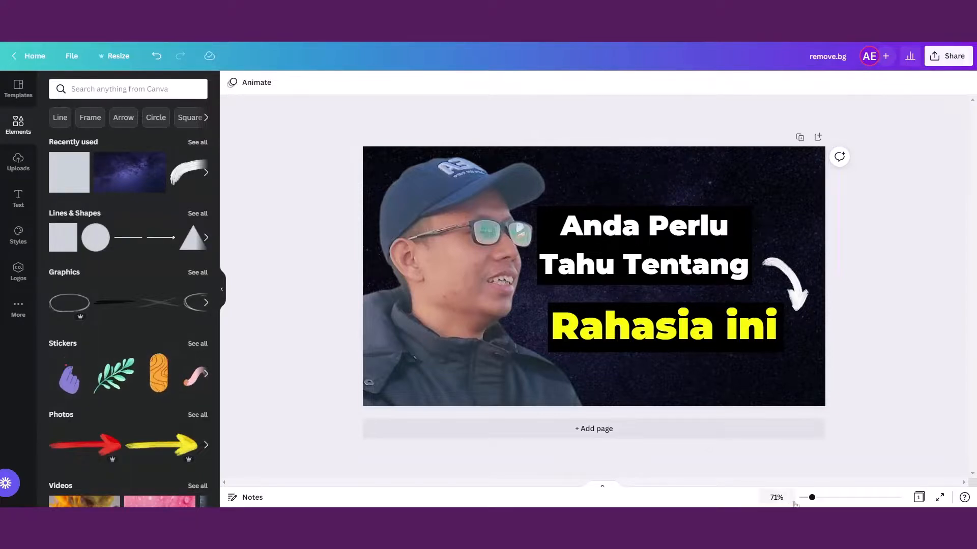
pyautogui.moveTo(812, 498); pyautogui.dragTo(802, 498)
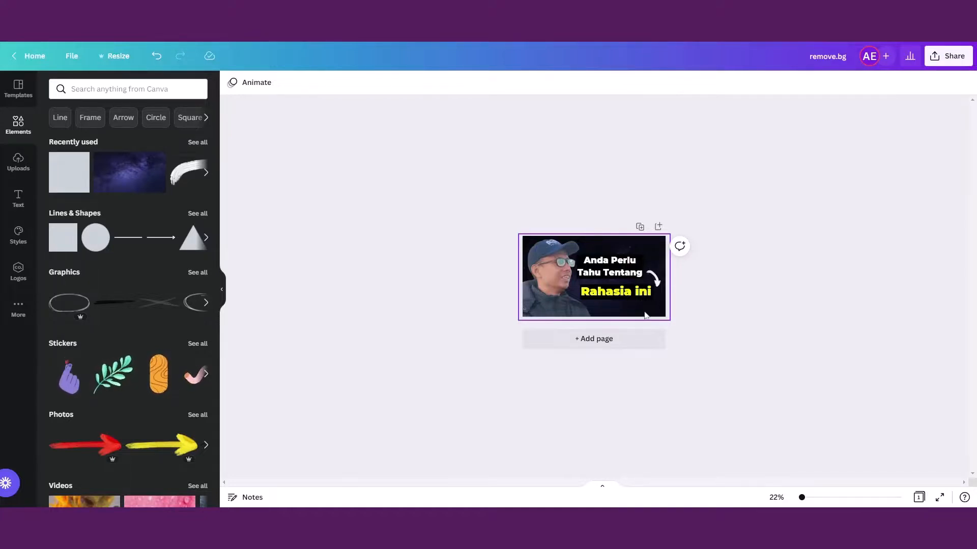
# Step: Enlarge the white "Anda Perlu Tahu Tentang" heading together with its black box to font size 70.8
pyautogui.moveTo(802, 499); pyautogui.dragTo(808, 498)
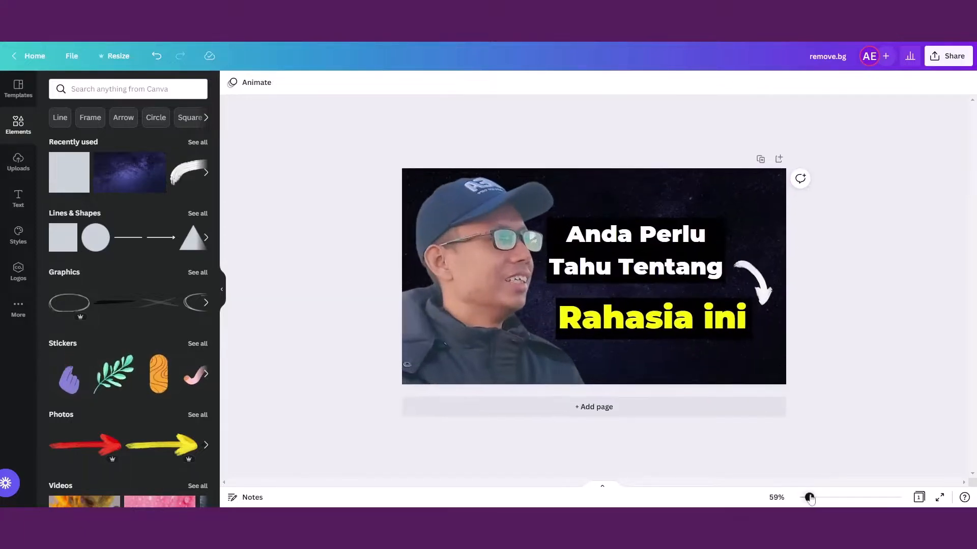
pyautogui.click(626, 241)
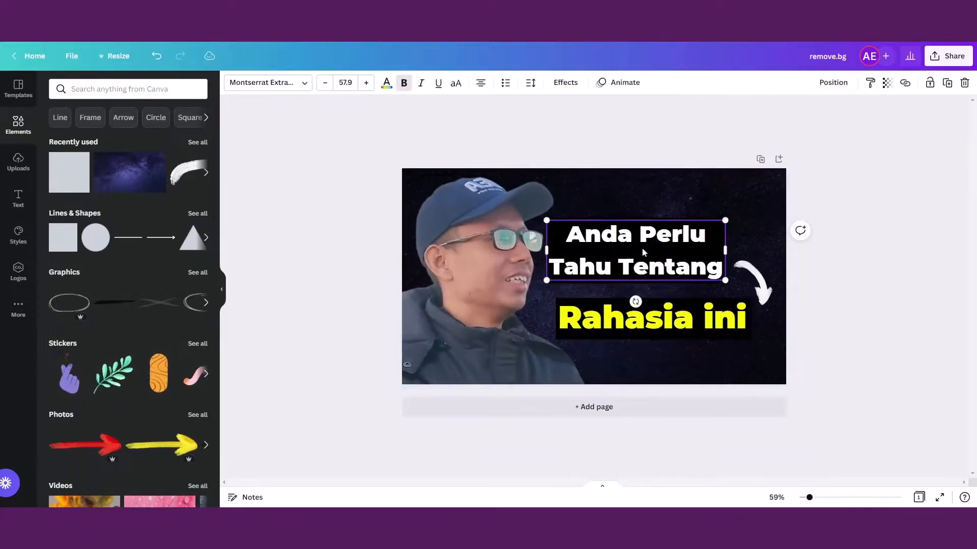
pyautogui.keyDown('shift'); pyautogui.click(676, 282); pyautogui.keyUp('shift')
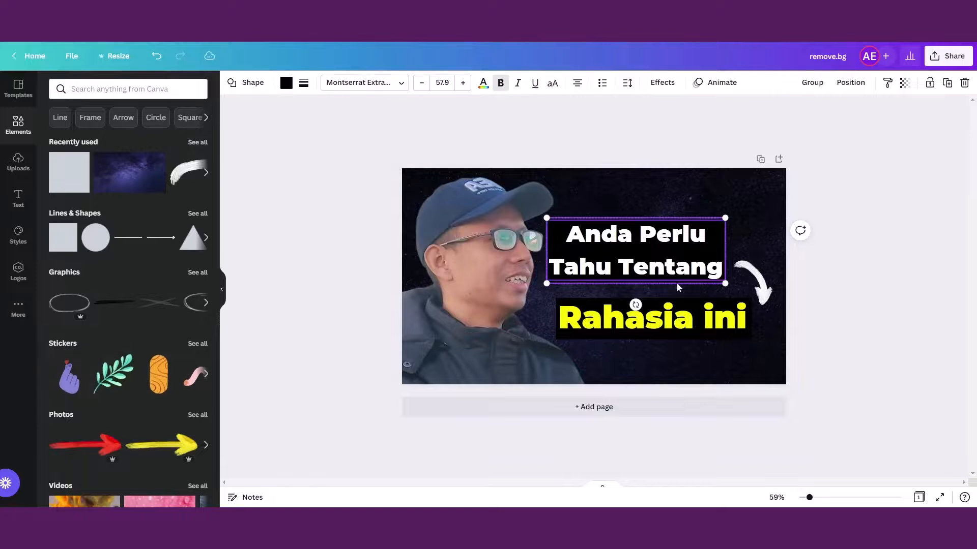
pyautogui.moveTo(725, 284); pyautogui.dragTo(715, 261)
# Step: Move the white curved arrow beside the end of the "Tahu Tentang" line, close to the thumbnail's right edge
pyautogui.click(772, 281)
pyautogui.moveTo(772, 281); pyautogui.dragTo(772, 278)
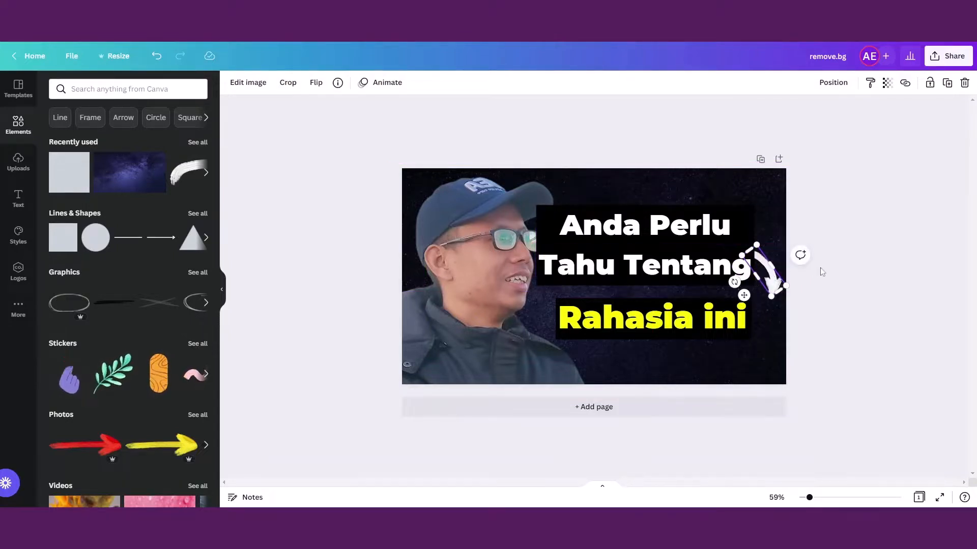
pyautogui.click(814, 271)
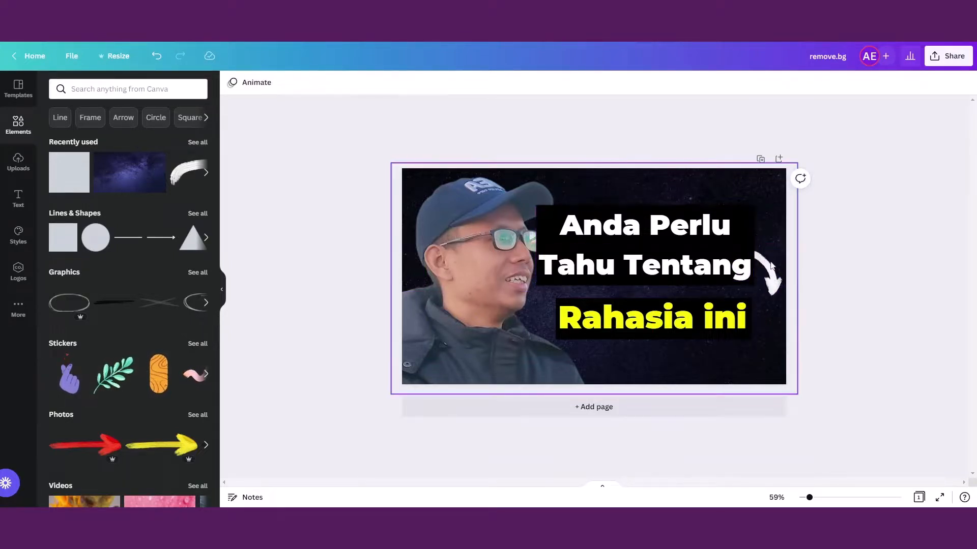
# Step: Bring the curved arrow to the front and rotate it so that it points more steeply downward
pyautogui.click(766, 264)
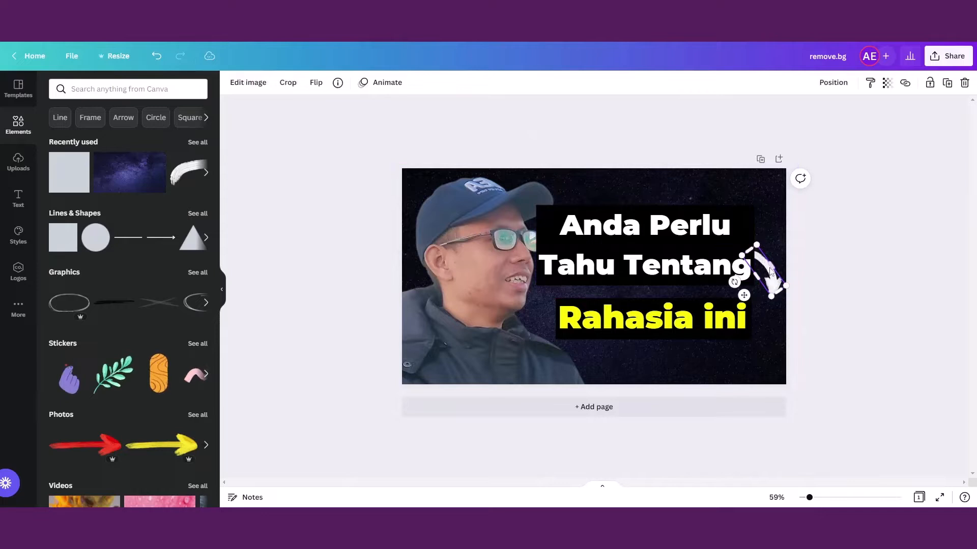
pyautogui.click(824, 85)
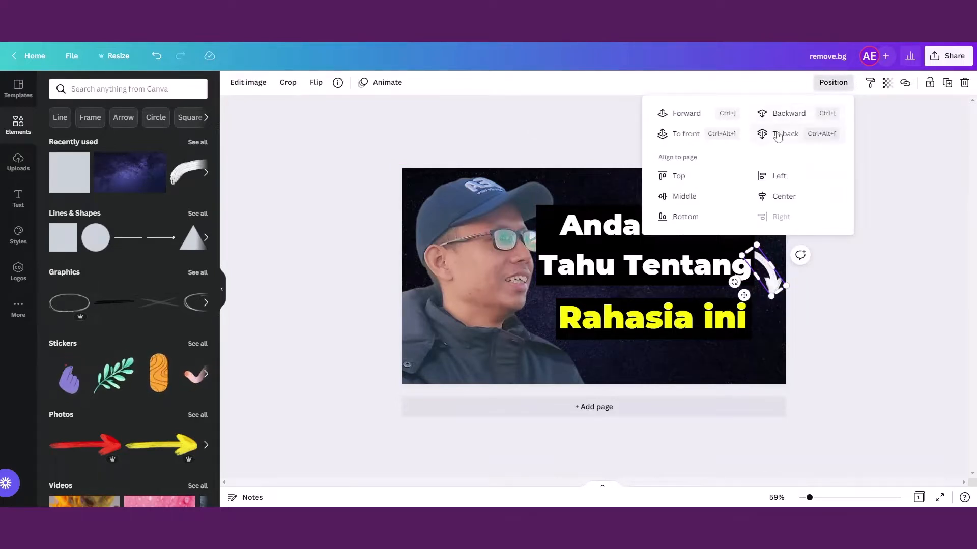
pyautogui.click(687, 134)
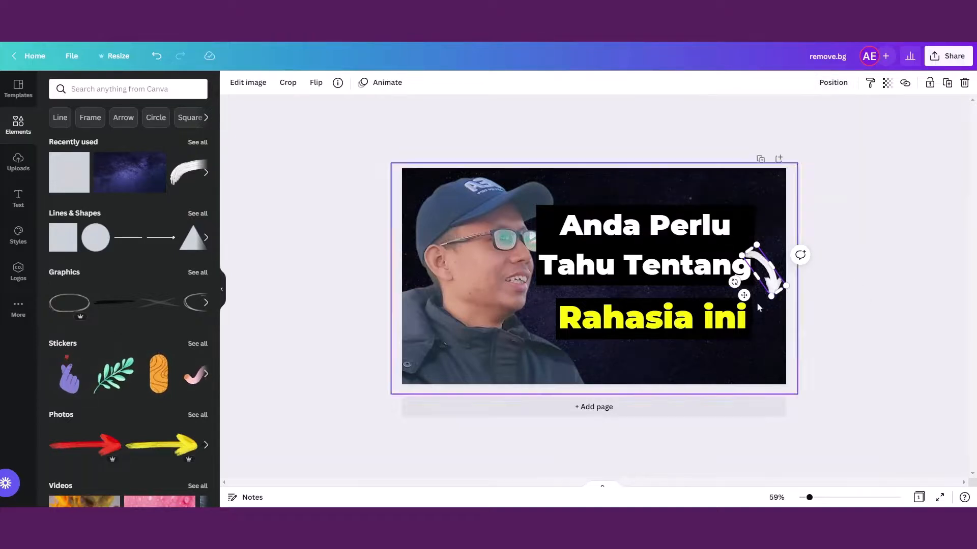
pyautogui.moveTo(734, 283); pyautogui.dragTo(733, 268)
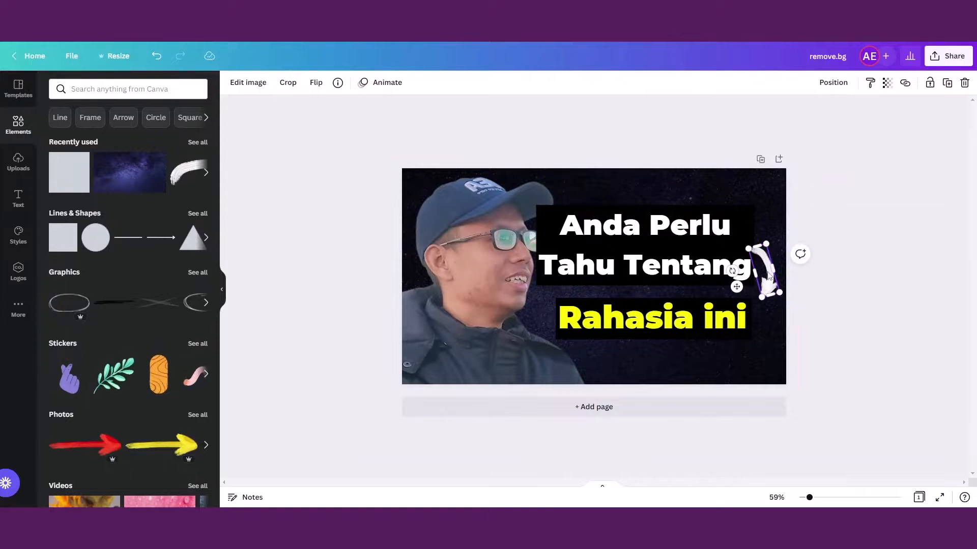
# Step: Enlarge the yellow "Rahasia ini" text to size 92.4 and move it down toward the thumbnail's lower edge
pyautogui.click(652, 326)
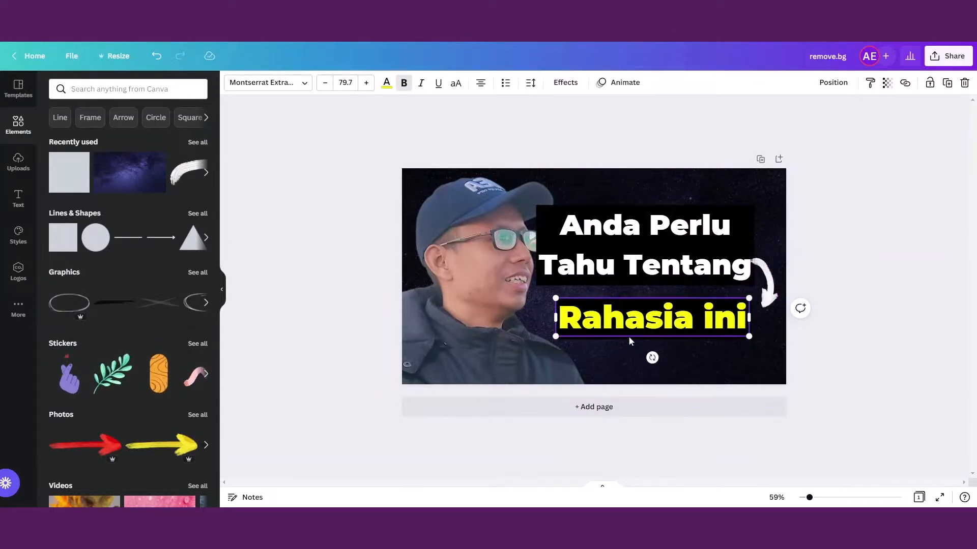
pyautogui.click(632, 340)
pyautogui.moveTo(751, 338); pyautogui.dragTo(780, 344)
pyautogui.moveTo(692, 320); pyautogui.dragTo(641, 354)
pyautogui.click(868, 369)
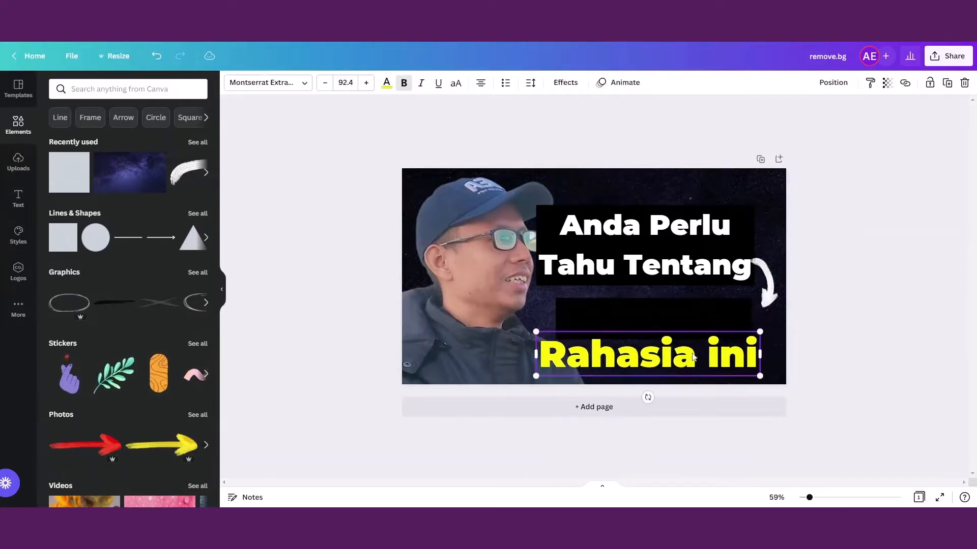
# Step: Fit the loose black box behind the yellow "Rahasia ini" text and enlarge both together to font size 100
pyautogui.moveTo(689, 311); pyautogui.dragTo(673, 309)
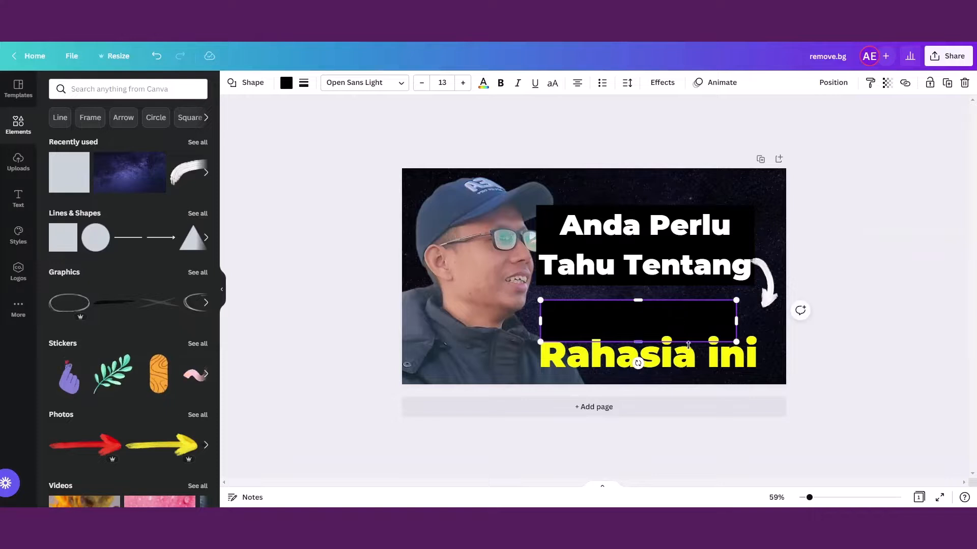
pyautogui.moveTo(739, 340); pyautogui.dragTo(724, 326)
pyautogui.click(751, 362)
pyautogui.moveTo(769, 375); pyautogui.dragTo(764, 344)
pyautogui.keyDown('shift'); pyautogui.click(680, 332); pyautogui.keyUp('shift')
pyautogui.moveTo(684, 330)
pyautogui.mouseDown()
pyautogui.moveTo(667, 320)
pyautogui.moveTo(677, 331)
pyautogui.mouseUp()
pyautogui.moveTo(532, 352); pyautogui.dragTo(511, 374)
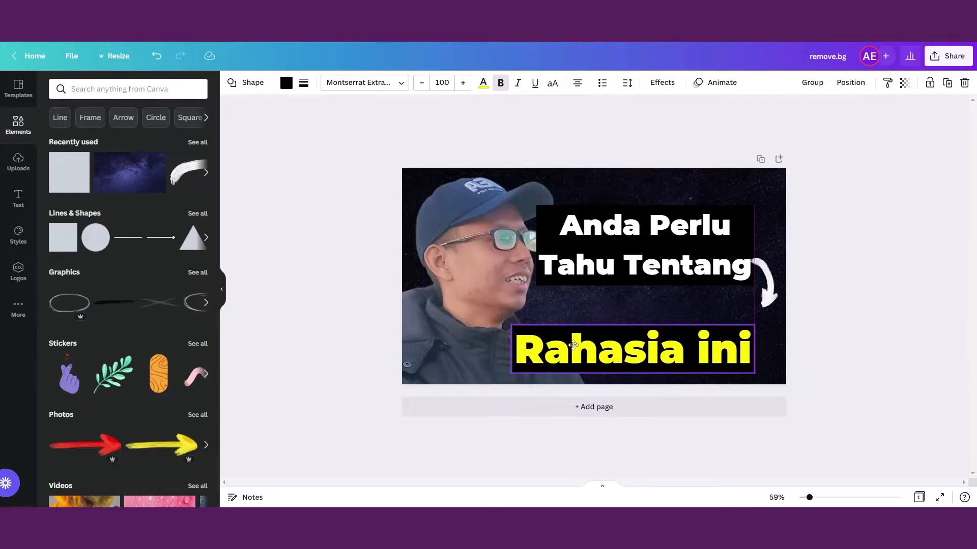
# Step: Lower the arrow toward the yellow text and move the boxed "Anda Perlu Tahu Tentang" heading down just above "Rahasia ini"
pyautogui.moveTo(770, 286); pyautogui.dragTo(771, 308)
pyautogui.click(684, 239)
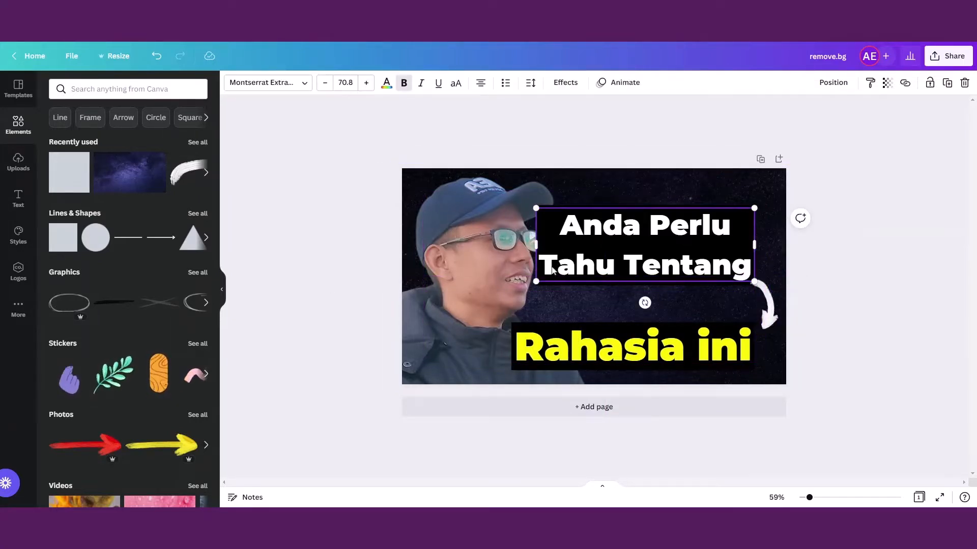
pyautogui.click(548, 285)
pyautogui.moveTo(570, 275); pyautogui.dragTo(565, 302)
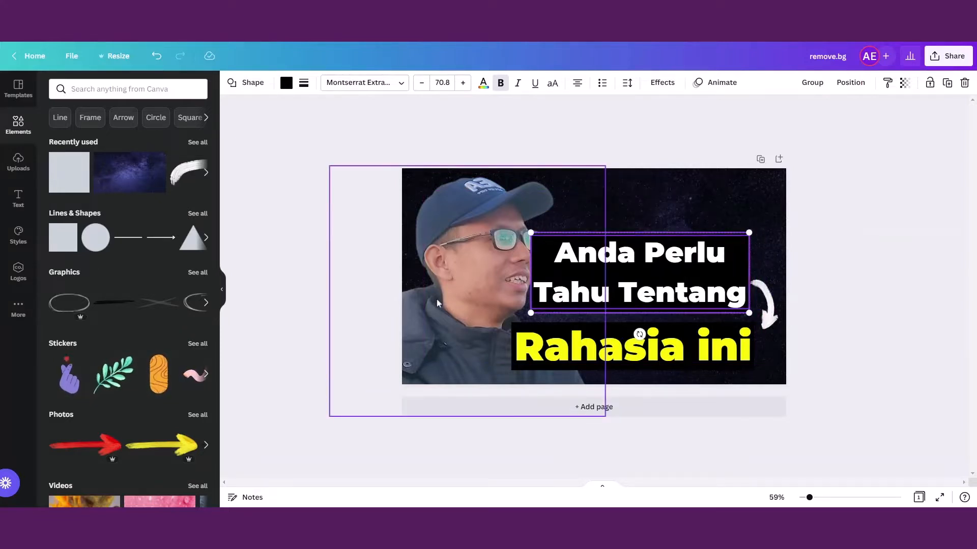
# Step: Bring the man's cutout photo to the front, over the headings and their black boxes
pyautogui.click(457, 269)
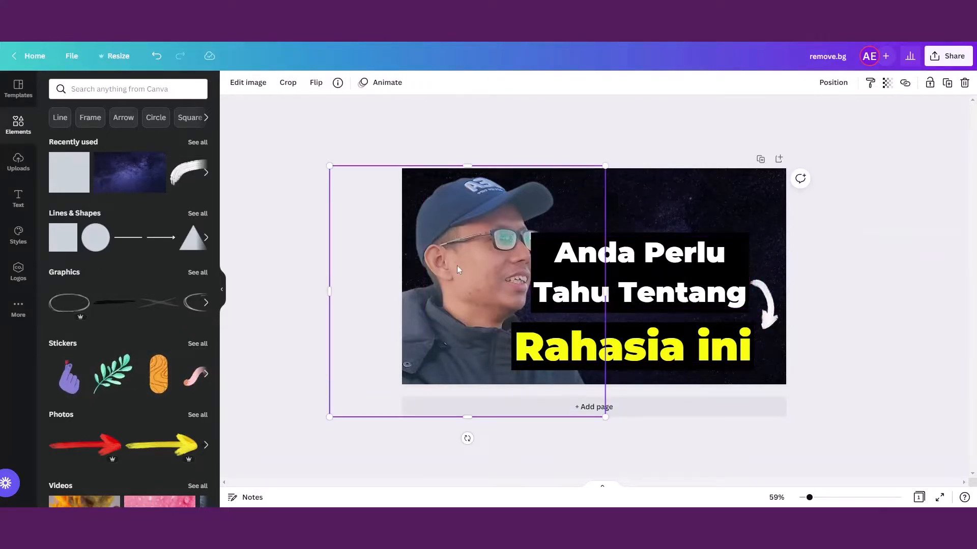
pyautogui.click(833, 83)
pyautogui.click(682, 138)
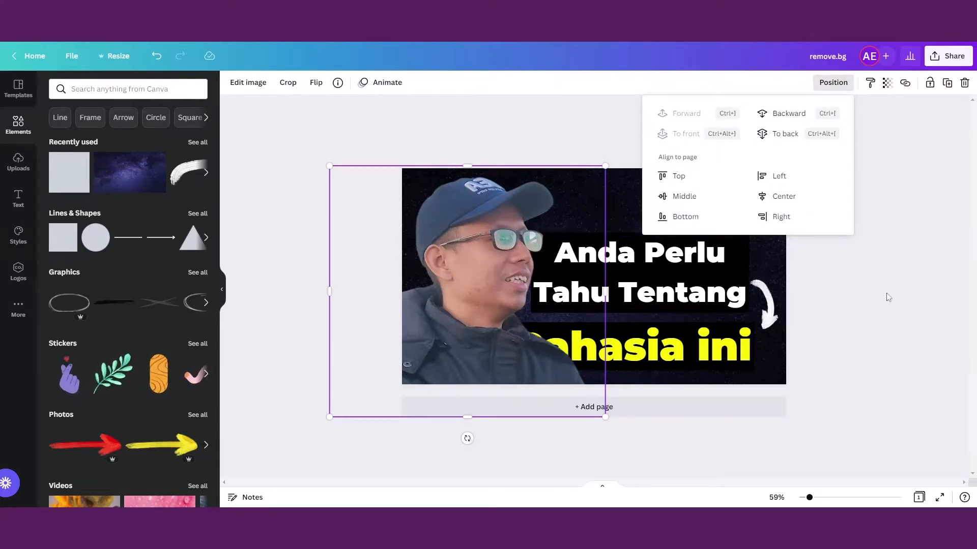
pyautogui.click(689, 347)
pyautogui.click(688, 347)
pyautogui.click(730, 371)
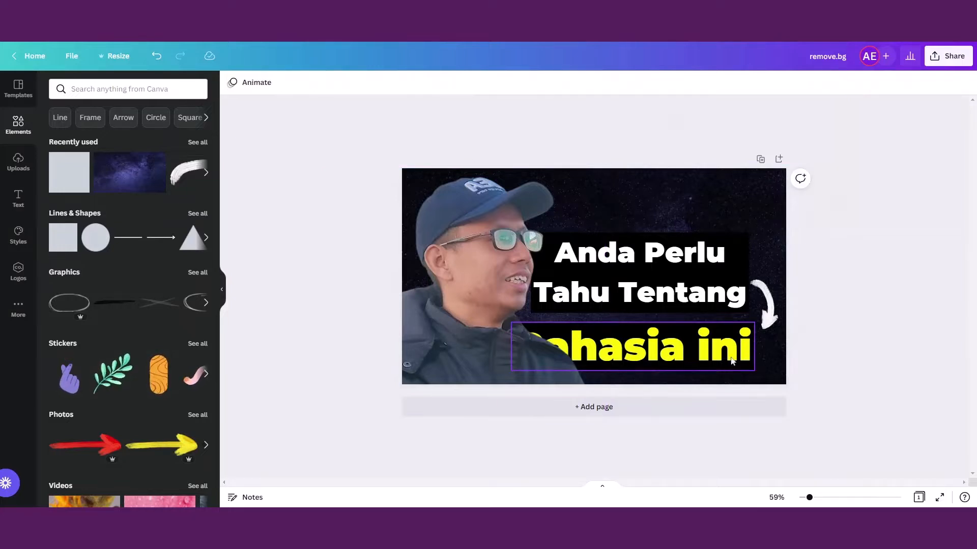
# Step: Bring the yellow "Rahasia ini" text to the front, over the man's photo
pyautogui.click(733, 361)
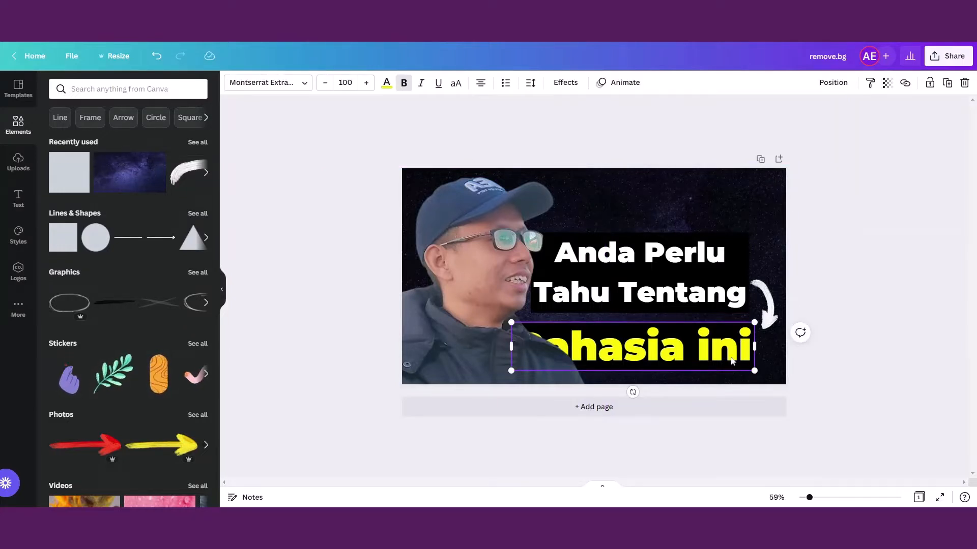
pyautogui.click(829, 86)
pyautogui.click(682, 135)
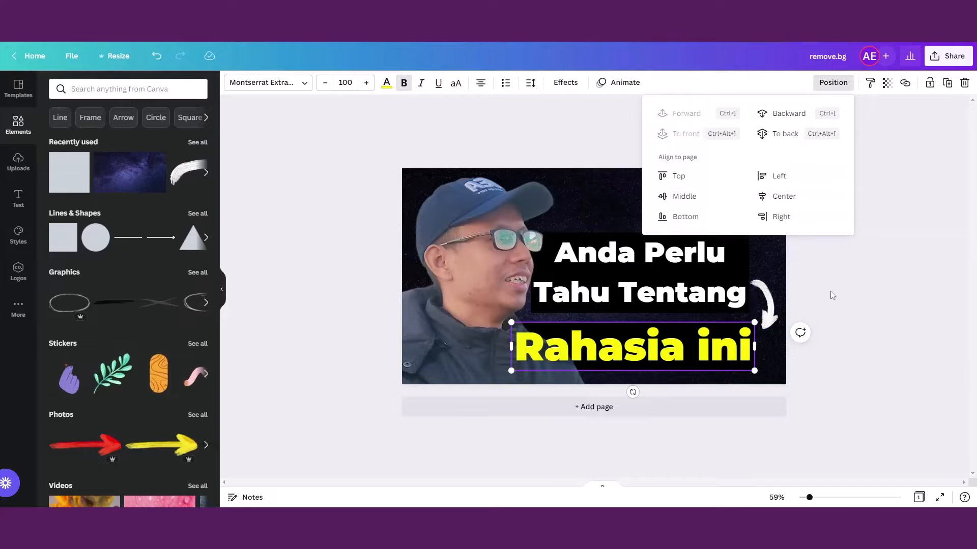
pyautogui.click(850, 300)
pyautogui.click(852, 296)
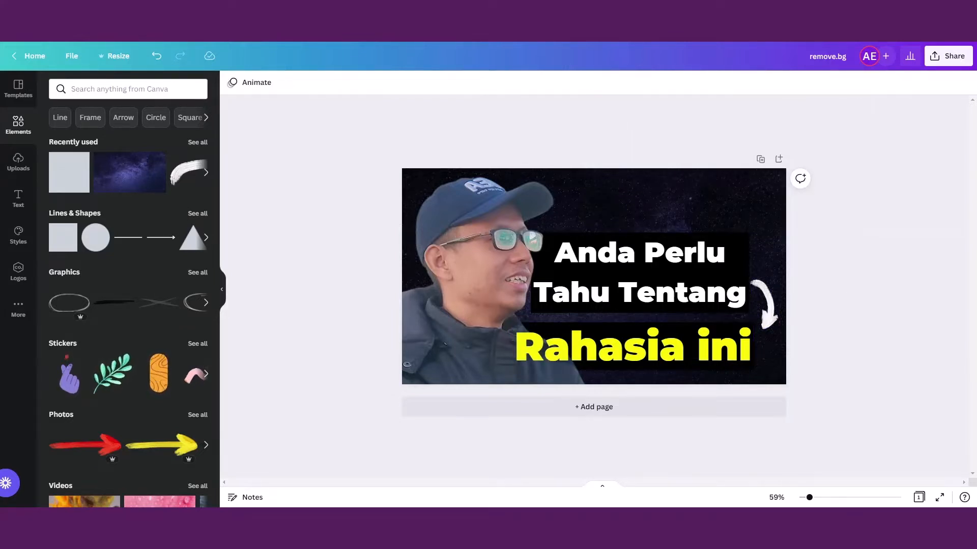
# Step: Layer the black box of "Rahasia ini" in front of the man's photo but directly behind the yellow text
pyautogui.click(685, 350)
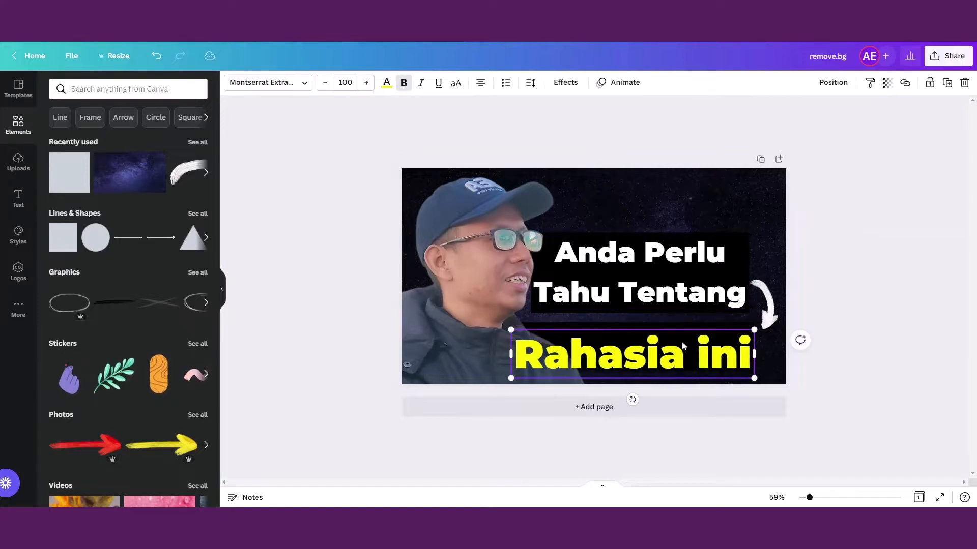
pyautogui.click(681, 330)
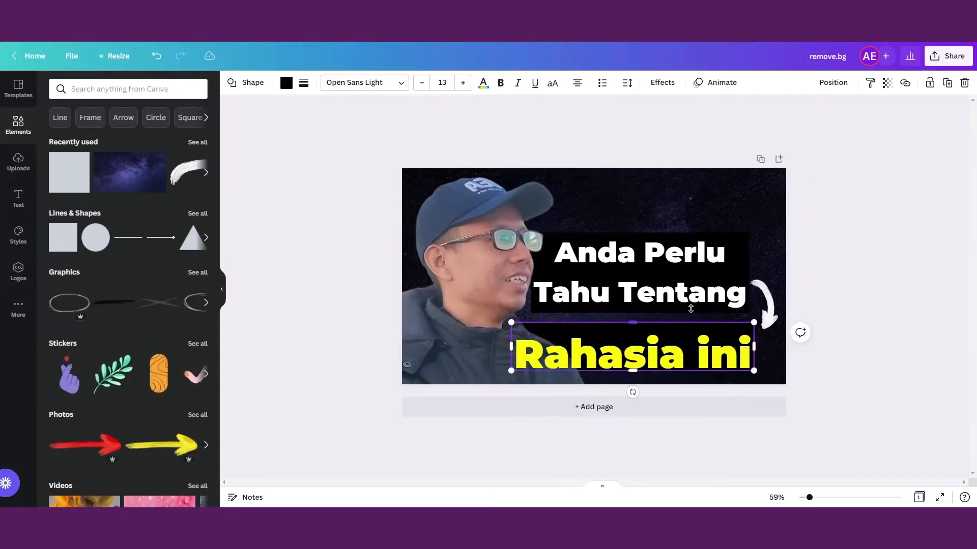
pyautogui.click(832, 84)
pyautogui.click(685, 134)
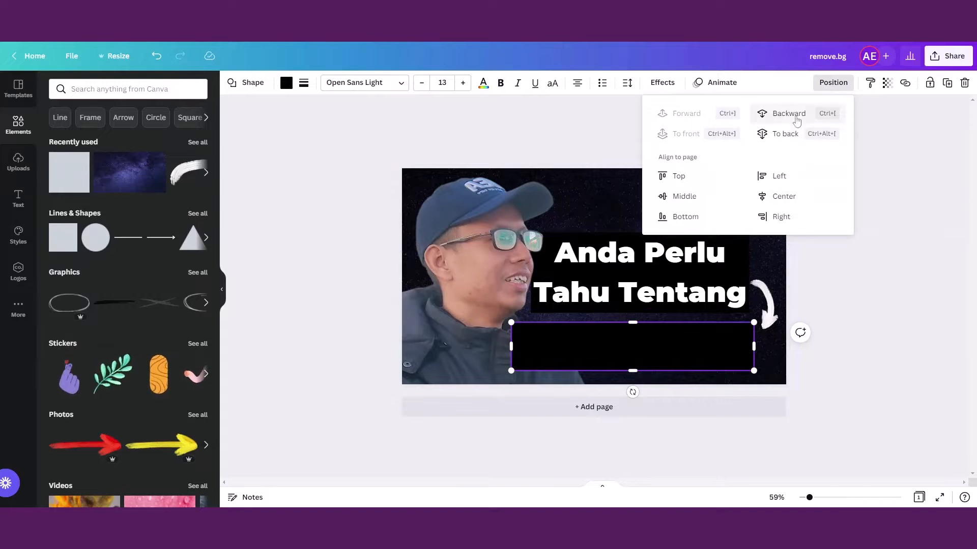
pyautogui.click(795, 118)
pyautogui.click(890, 342)
# Step: Realign the yellow "Rahasia ini" text over its black box and preview the thumbnail at 32% zoom
pyautogui.click(654, 351)
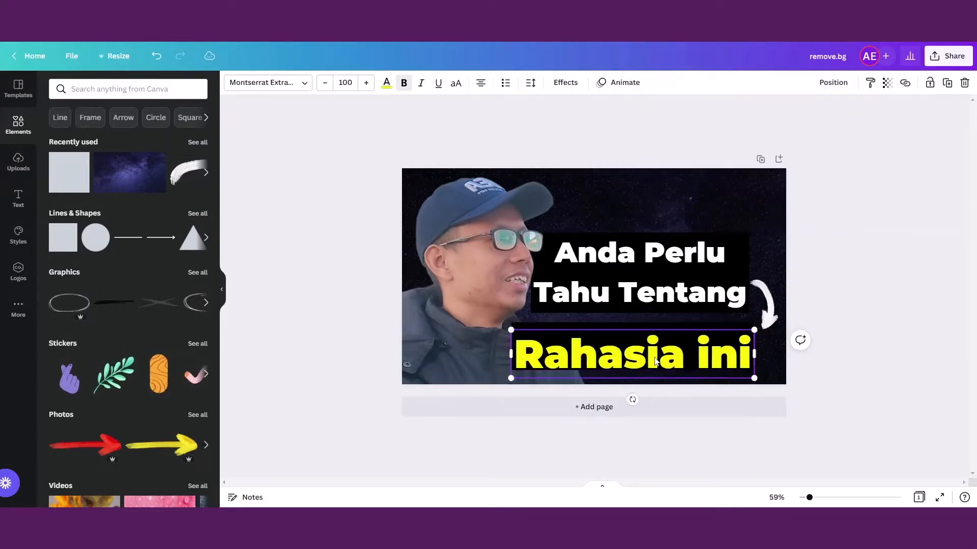
pyautogui.click(875, 353)
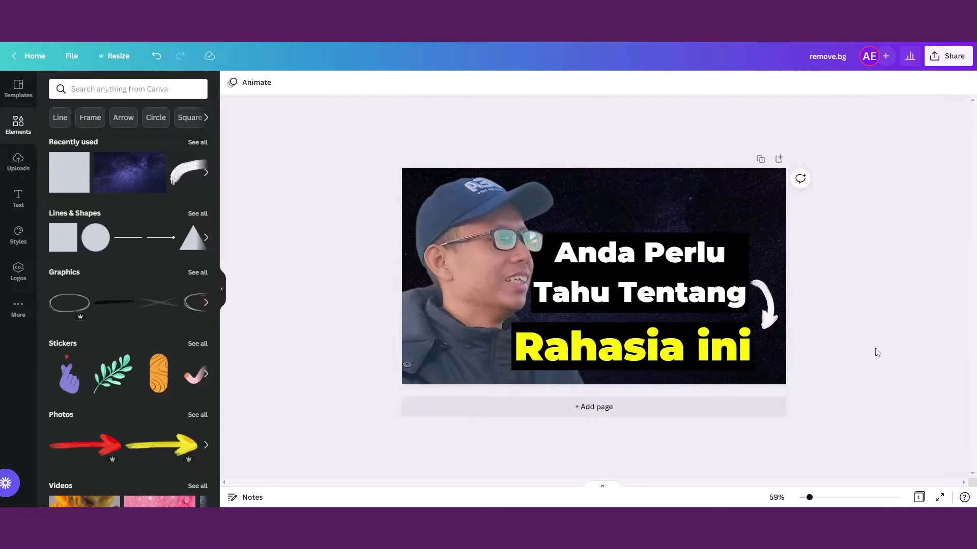
pyautogui.moveTo(810, 497)
pyautogui.mouseDown()
pyautogui.moveTo(817, 497)
pyautogui.moveTo(805, 498)
pyautogui.mouseUp()
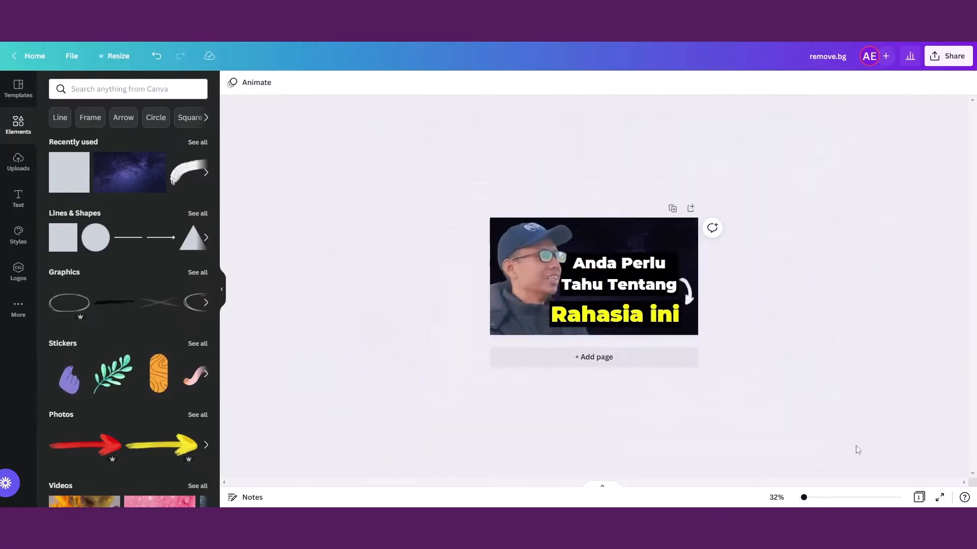